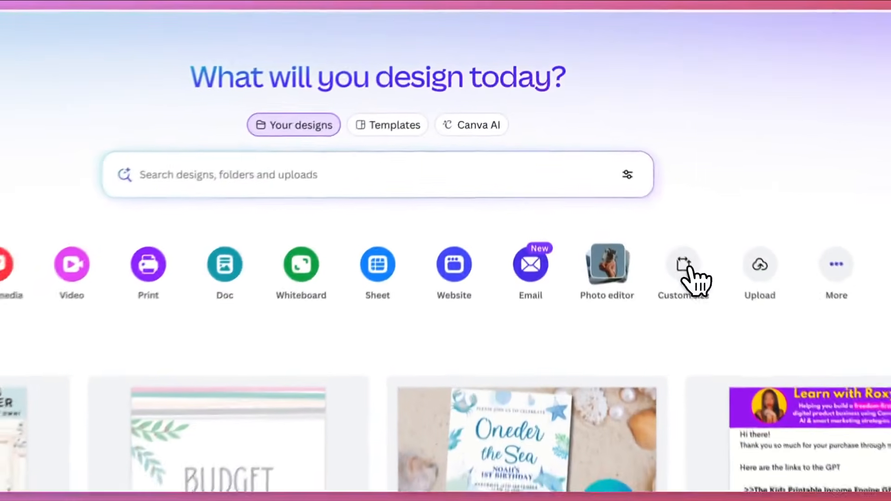
Create a new custom-size design 5 in wide and 7 in high
left_click(627, 159)
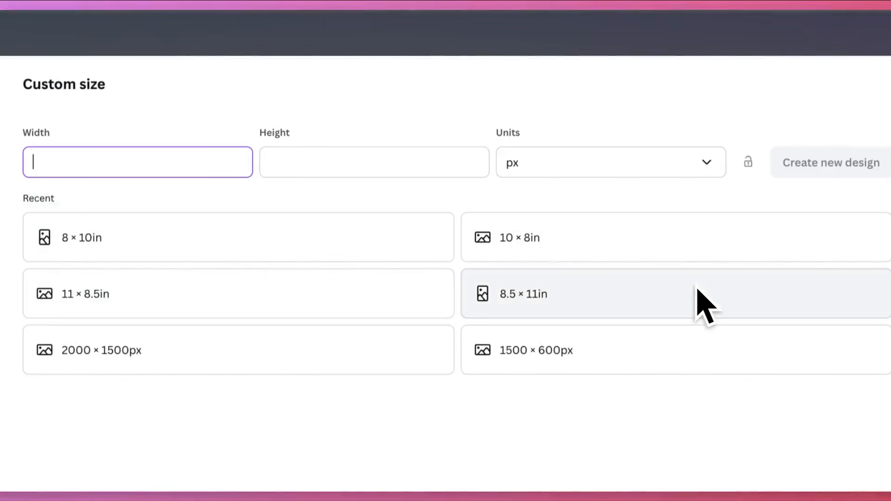
left_click(663, 175)
left_click(620, 238)
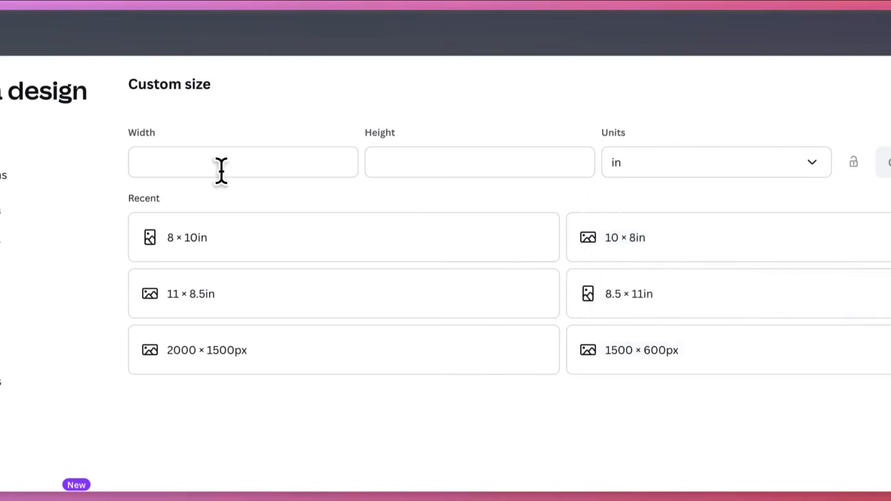
left_click(221, 170)
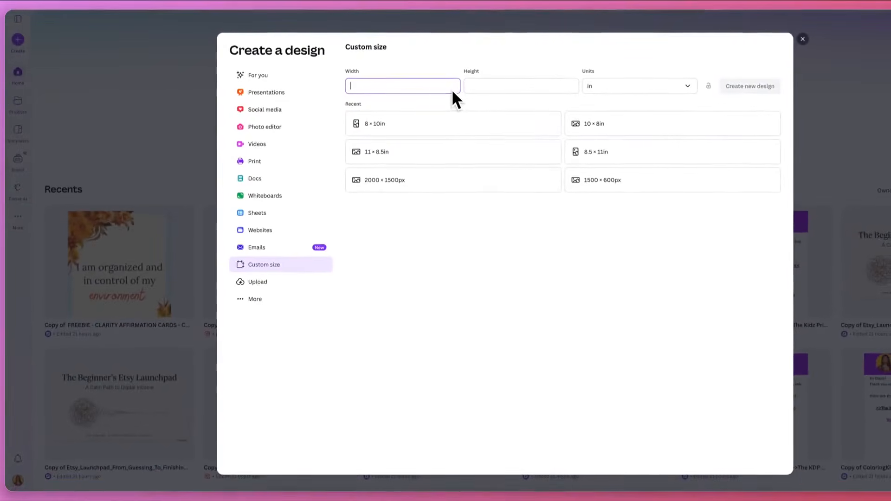
type("5")
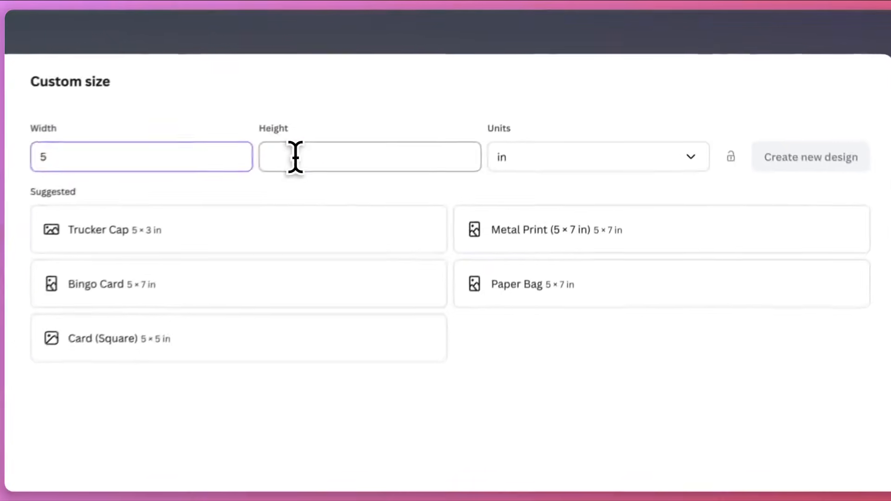
left_click(296, 157)
type("7")
left_click(769, 165)
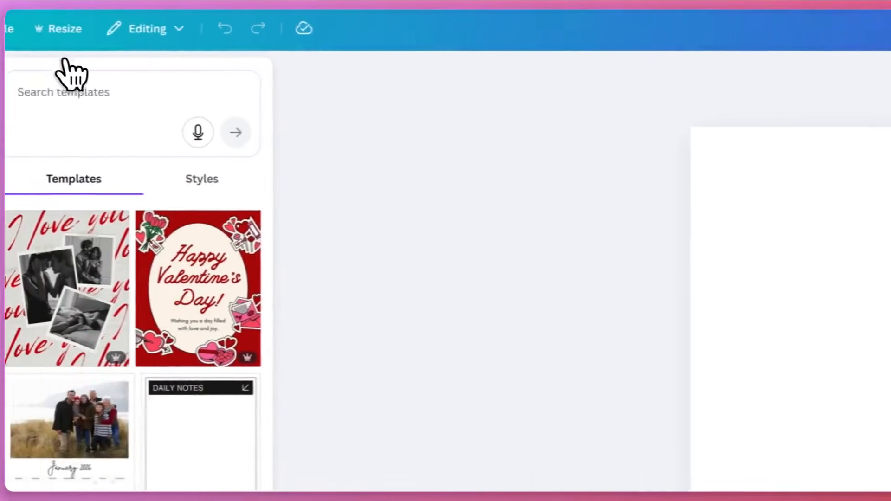
Turn on the print bleed display for the design
left_click(8, 28)
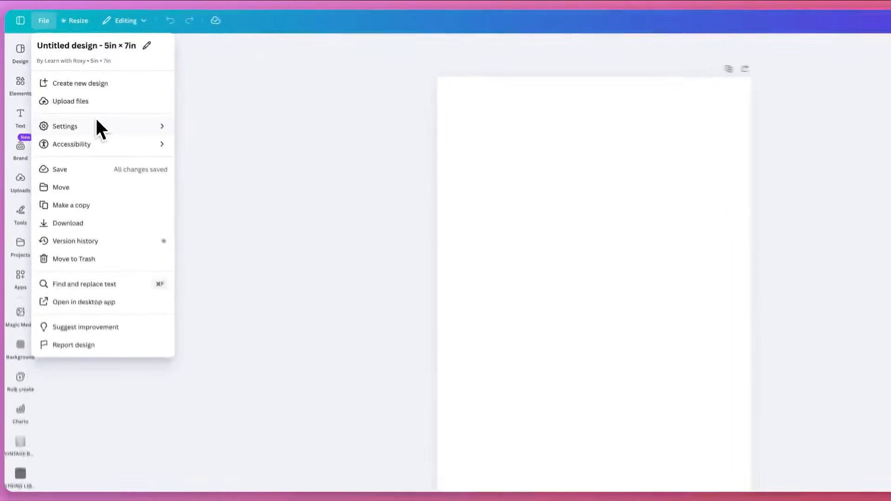
mouse_move(169, 216)
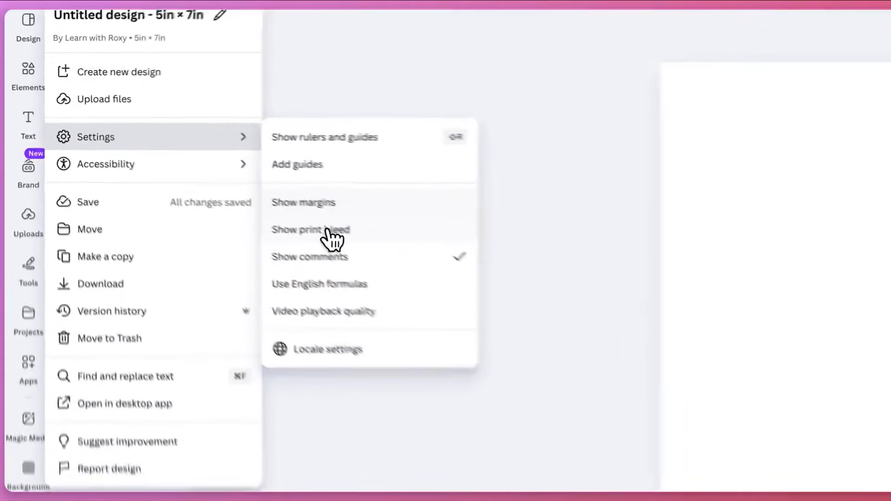
left_click(192, 165)
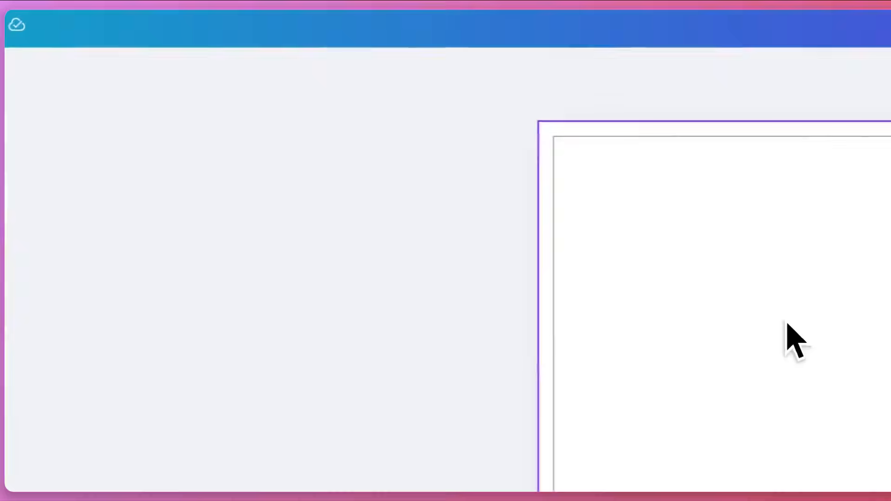
Add a text box to the blank page and move it up to the centre of the page's upper half
left_click(504, 169)
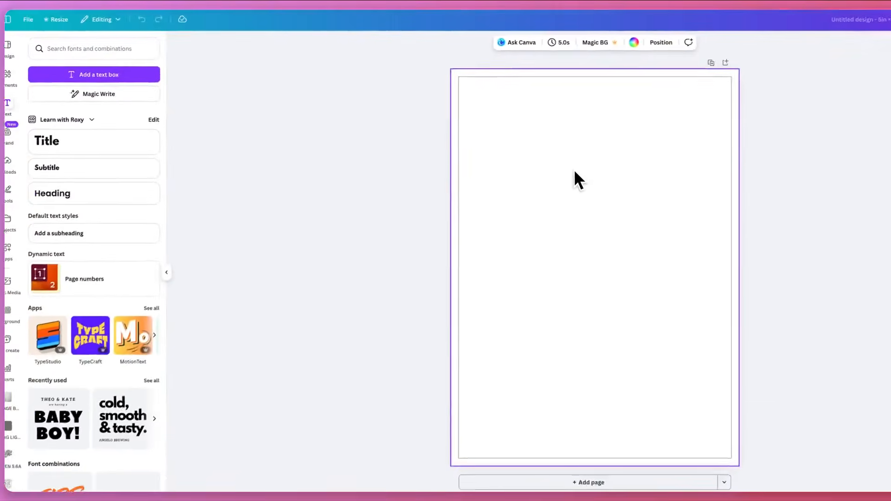
key("t")
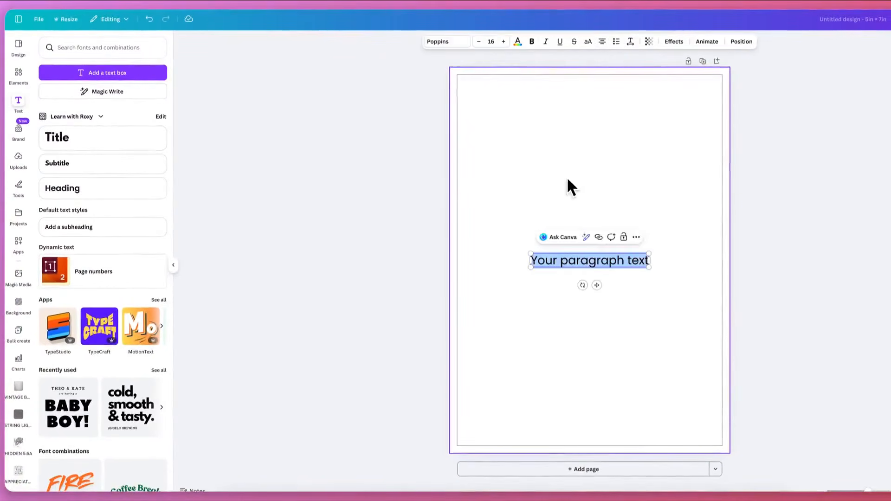
left_click(561, 277)
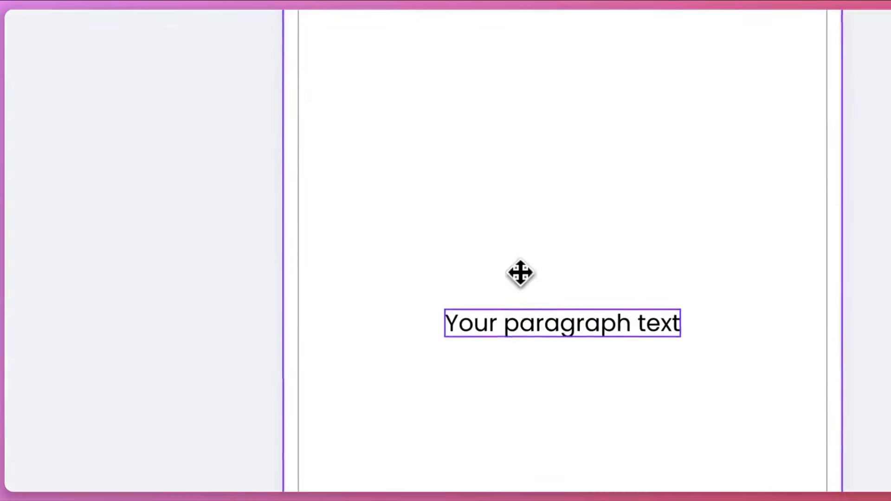
left_click_drag(521, 273, 515, 136)
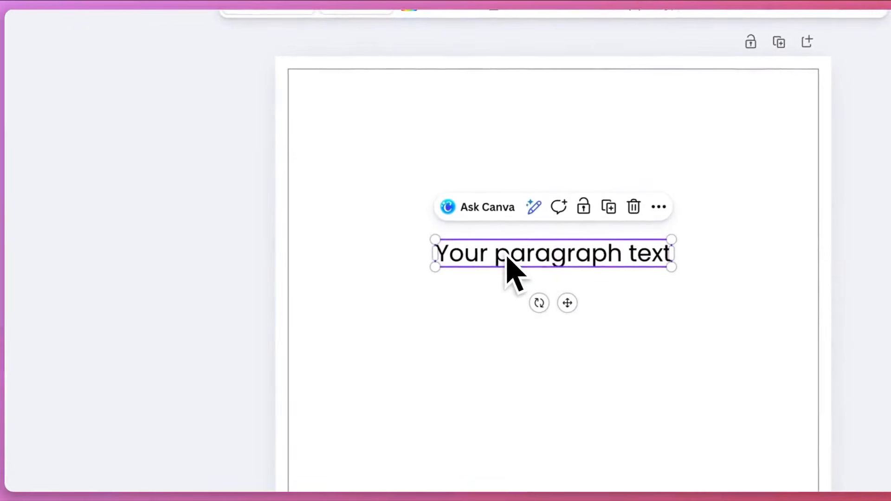
Replace the placeholder text with the child's first name in capitals
double_click(505, 250)
left_click(505, 251)
triple_click(505, 251)
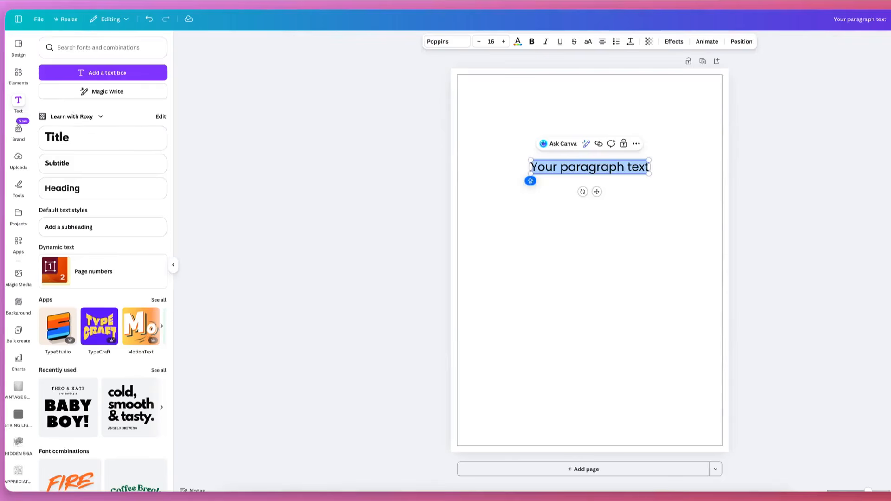
type("CHARLOTTE")
left_click(561, 191)
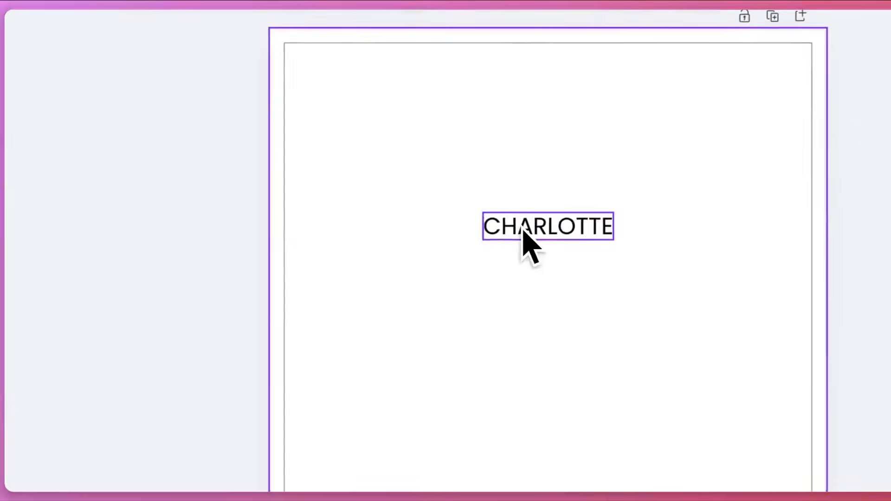
Add the word "IS" after the child's name in the heading line
left_click(576, 169)
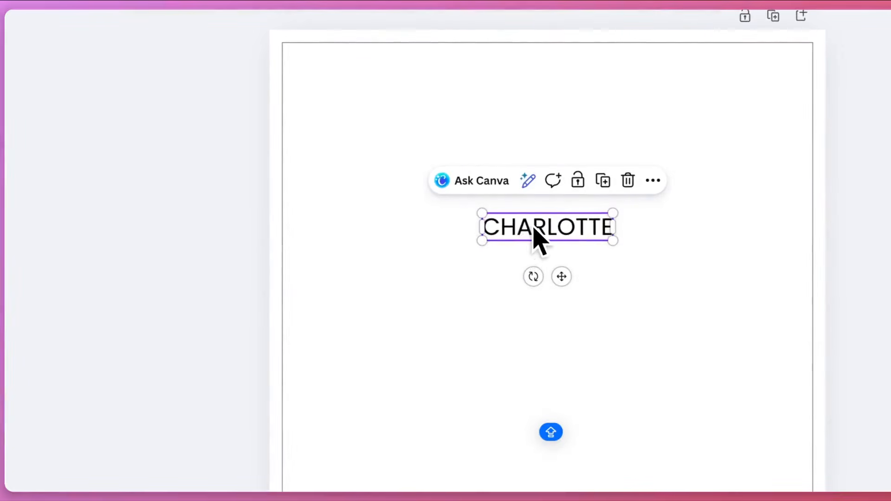
left_click(535, 229)
double_click(538, 227)
key("Right")
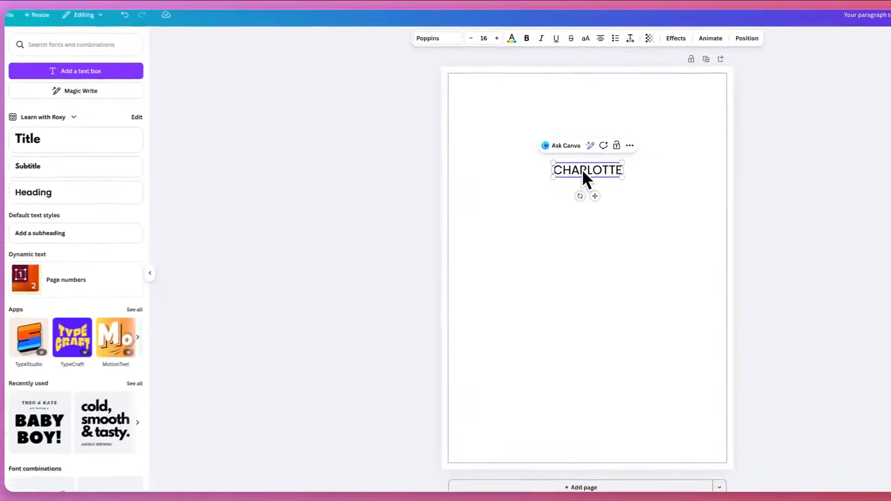
type("IA")
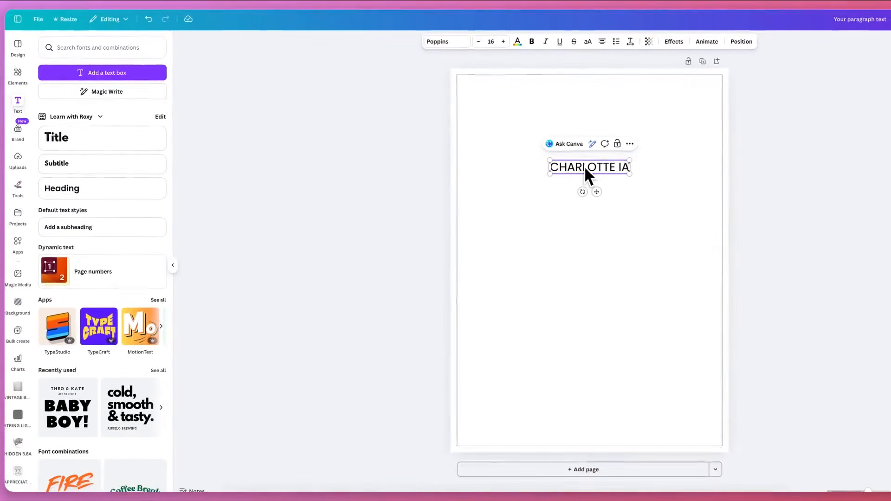
key("BackSpace")
type("S")
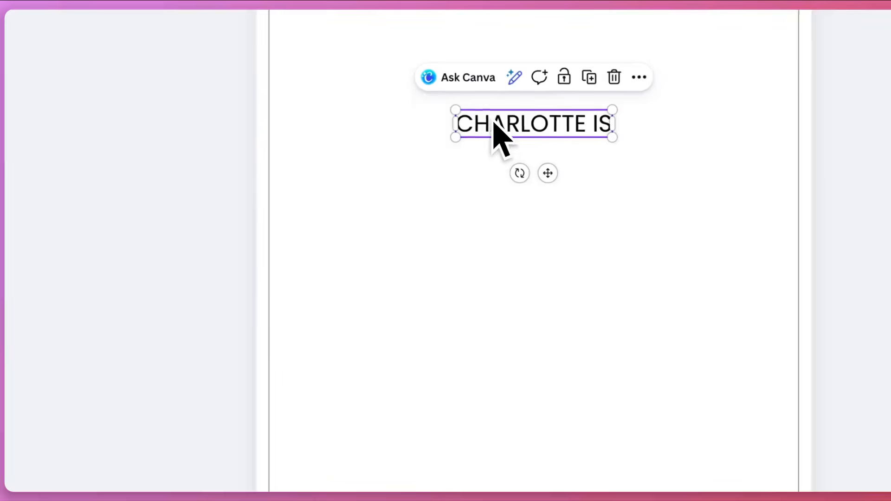
left_click(497, 374)
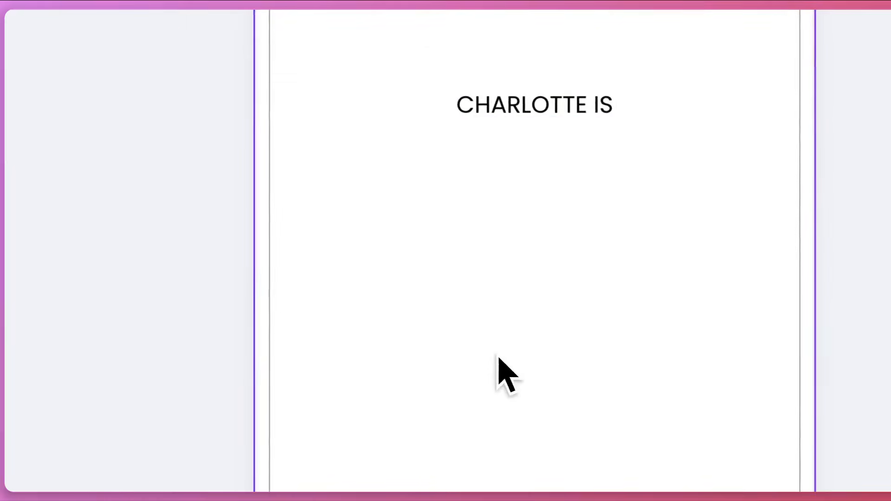
Add a second text line reading "ONE" and centre it directly below the name line
key("t")
left_click_drag(503, 324, 500, 148)
double_click(500, 148)
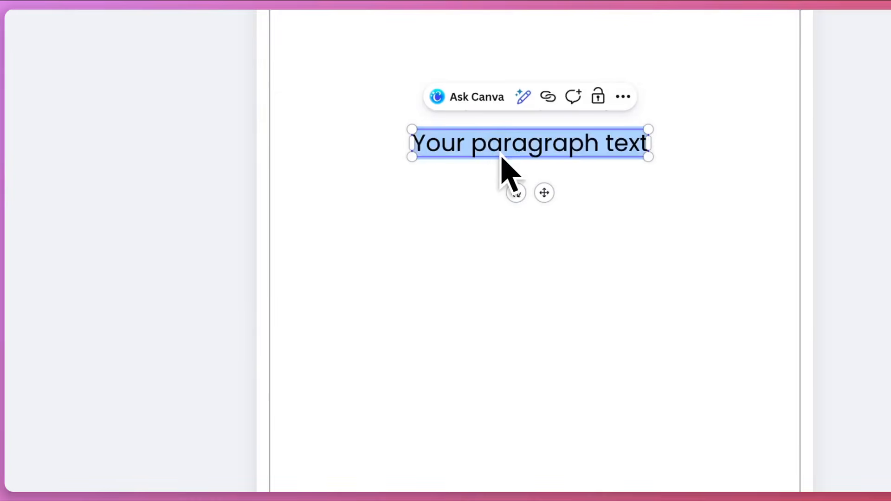
type("ONE")
left_click(502, 171)
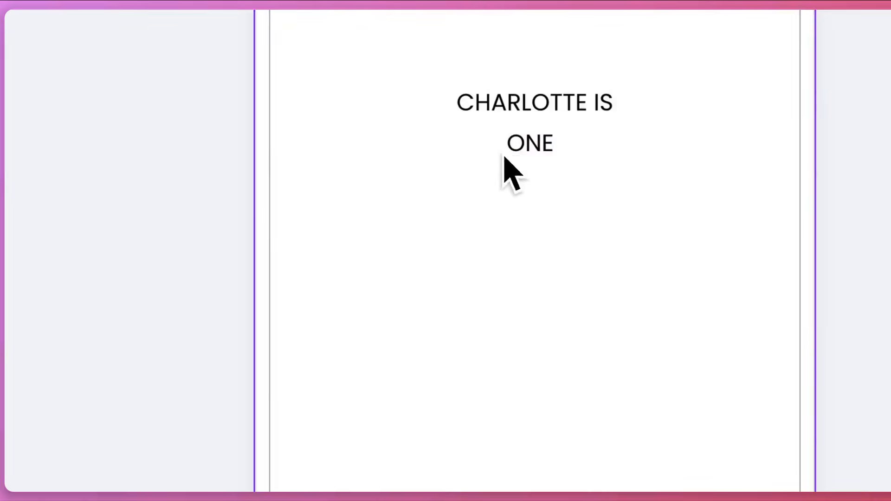
left_click_drag(539, 134, 534, 138)
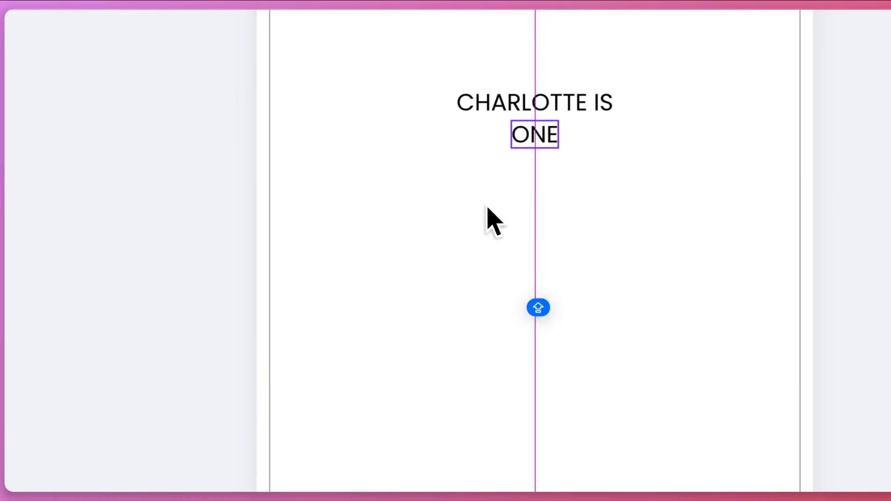
Add a text line reading "Silly Goose" and centre it directly below "ONE"
type("t")
type("Silly G")
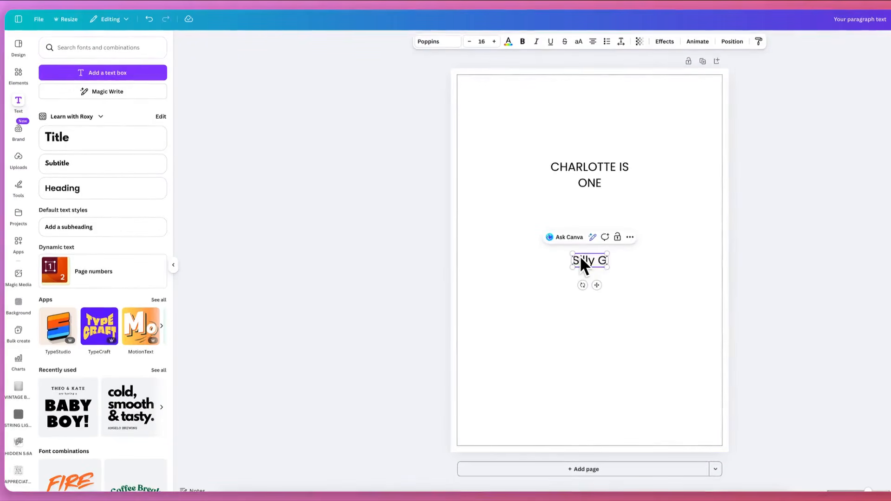
type("oose")
left_click_drag(584, 252, 583, 199)
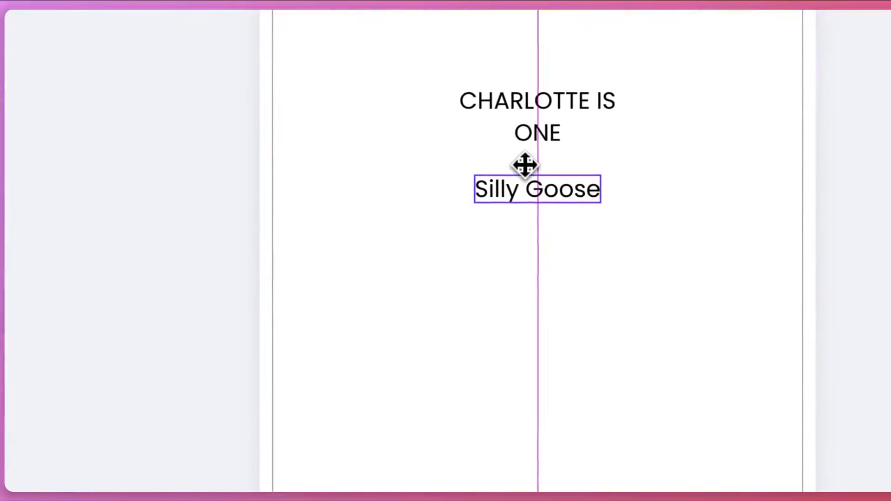
left_click_drag(524, 165, 525, 167)
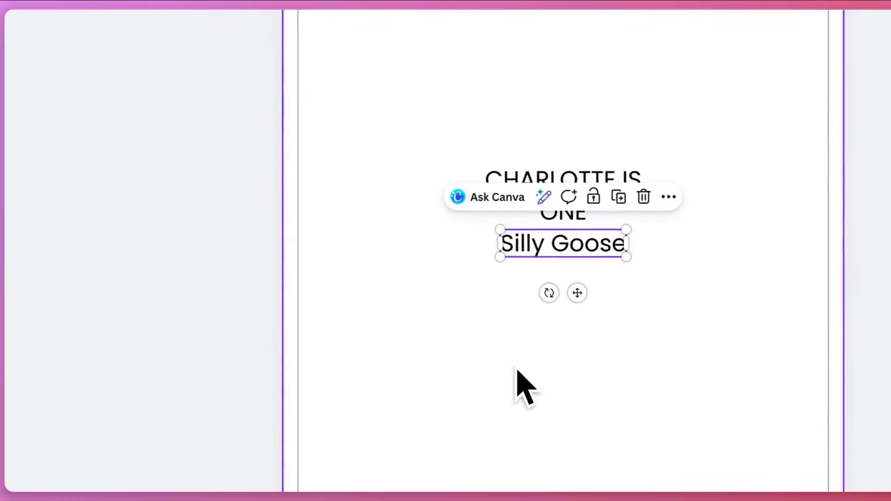
Add a text line reading "Please join us to celebrate!" and place it centred a little below "Silly Goose"
left_click(517, 371)
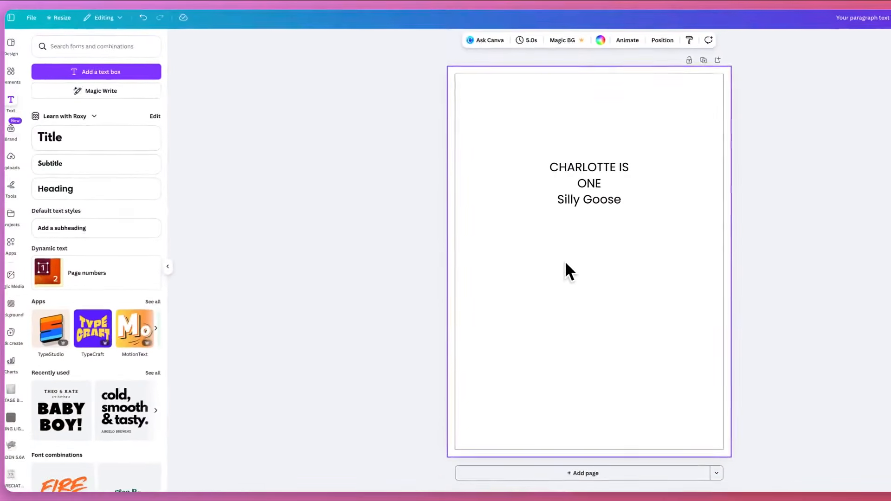
key("t")
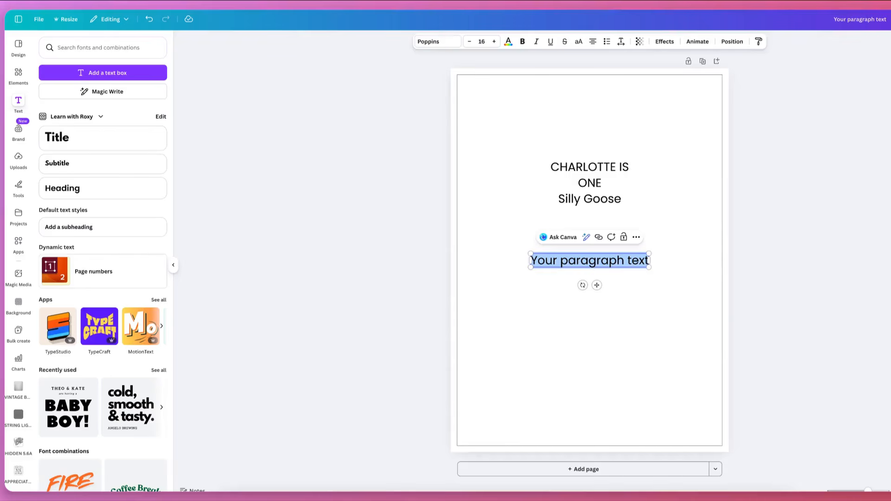
type("Please")
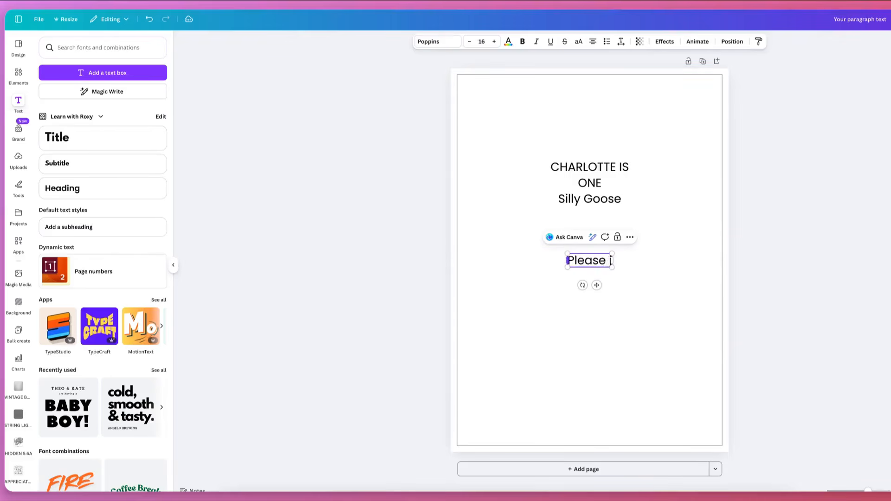
type(" join us to celebrate")
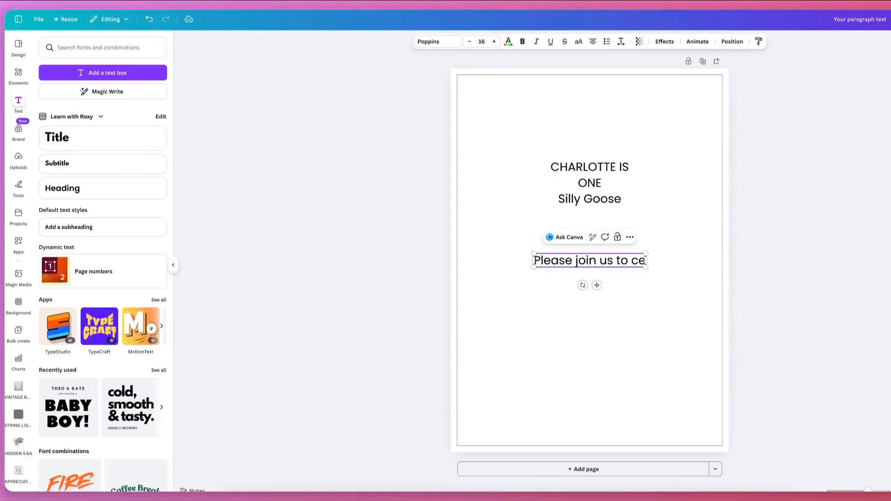
left_click(553, 310)
left_click_drag(612, 262, 623, 235)
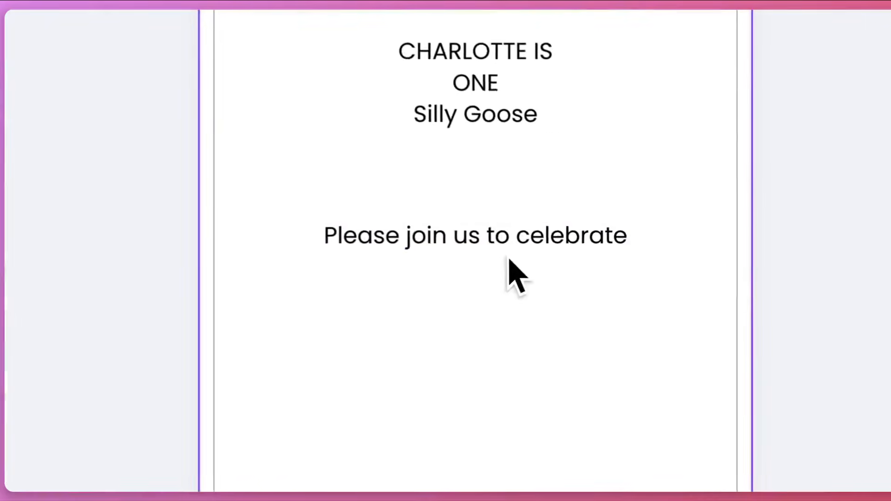
left_click_drag(536, 185, 613, 193)
left_click(613, 169)
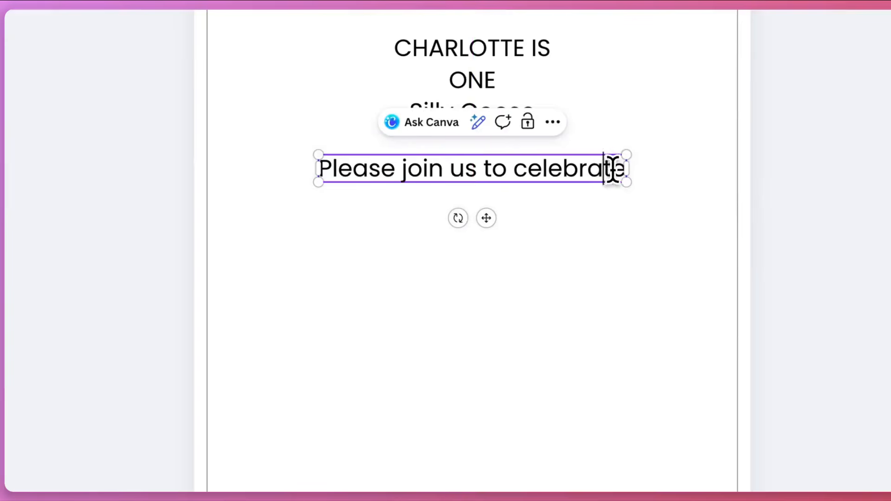
type("e!")
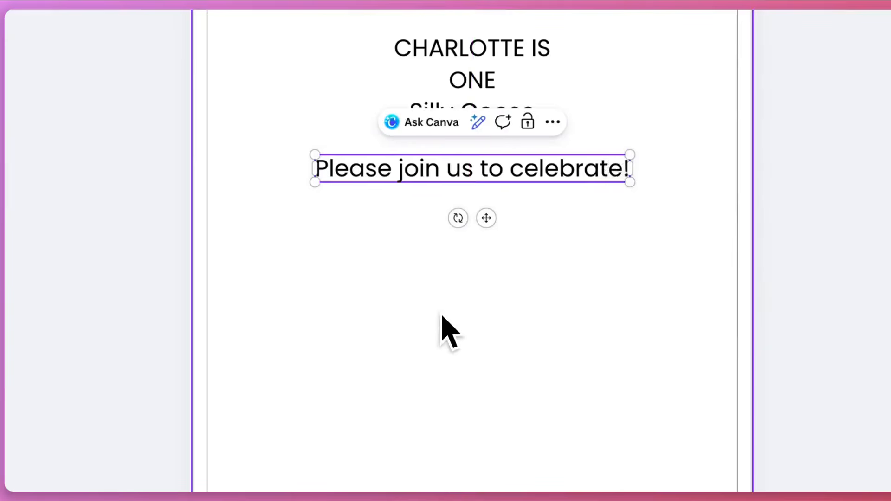
Add a date line reading "SAT | 12 | APRIL" below the "Please join us to celebrate!" line
left_click(446, 331)
key("t")
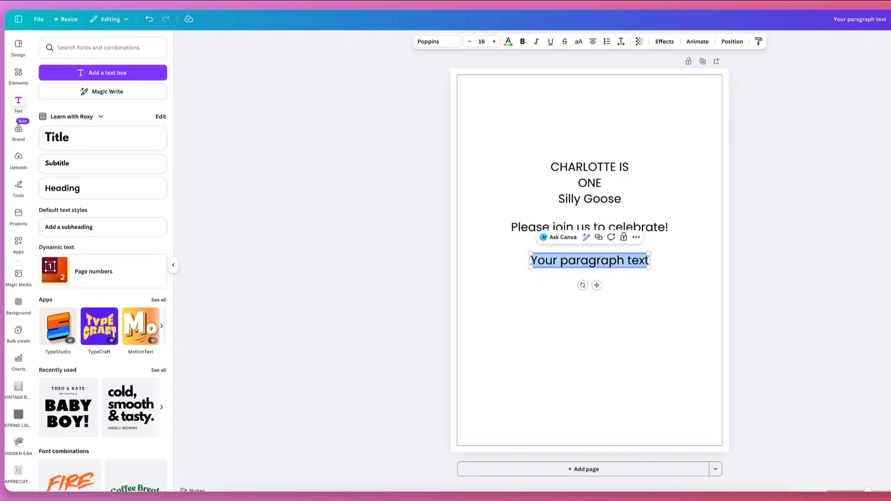
type("SAT | 12 | APR")
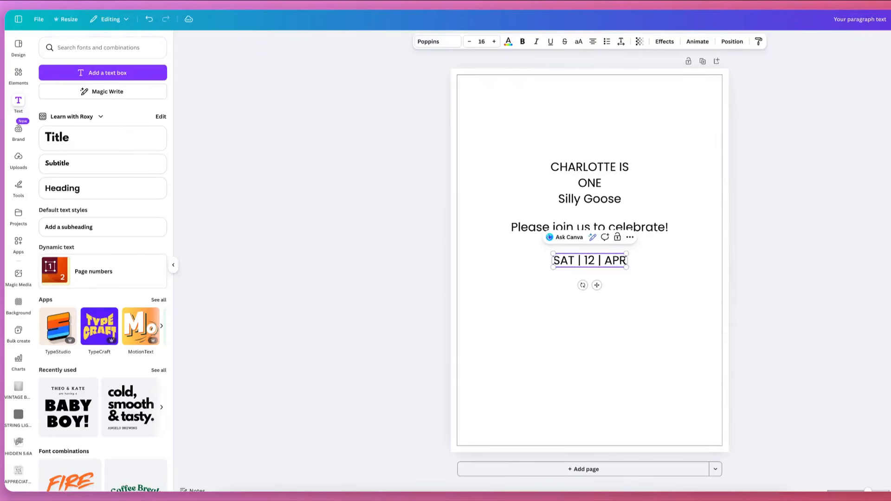
type("IL")
left_click(560, 282)
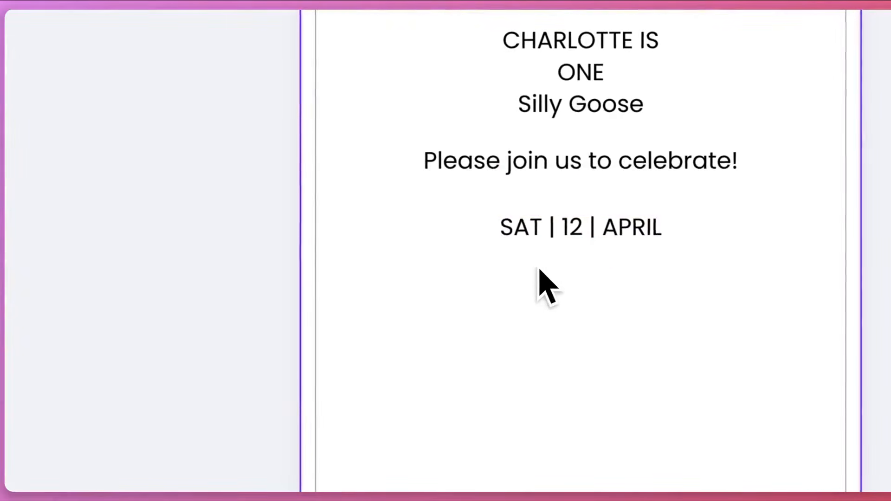
Add another text box centred below the date line and move the date line slightly up
key("t")
left_click(474, 293)
left_click_drag(490, 230, 491, 293)
left_click_drag(521, 227, 523, 219)
left_click_drag(541, 301, 541, 278)
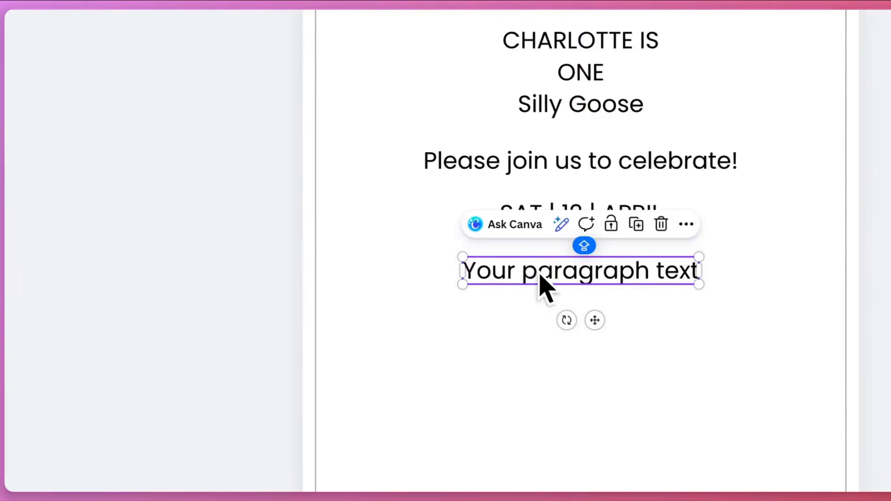
Replace the placeholder text below the date line with the time "1:00PM - 3:00PM"
double_click(539, 268)
type("1:")
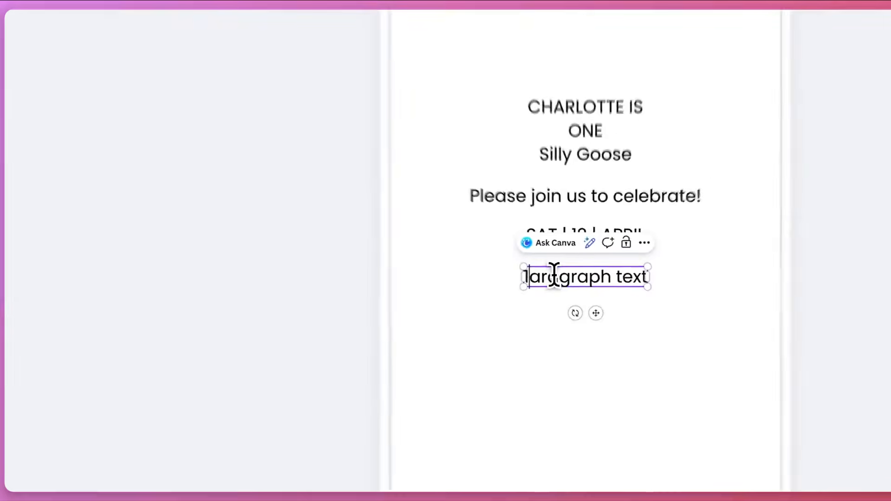
type("00")
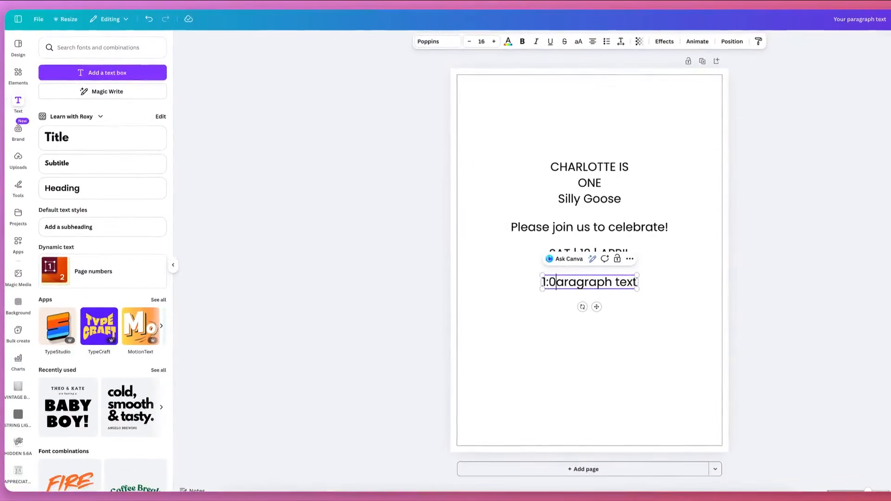
type("PM")
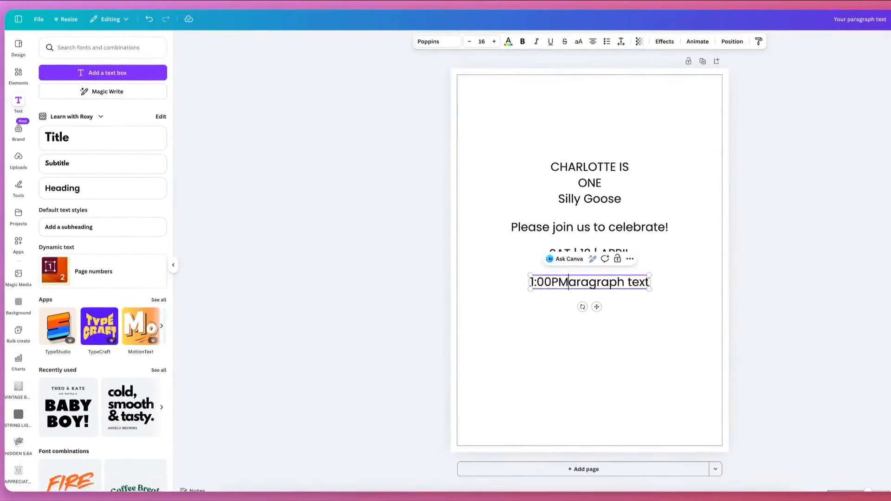
type(" -")
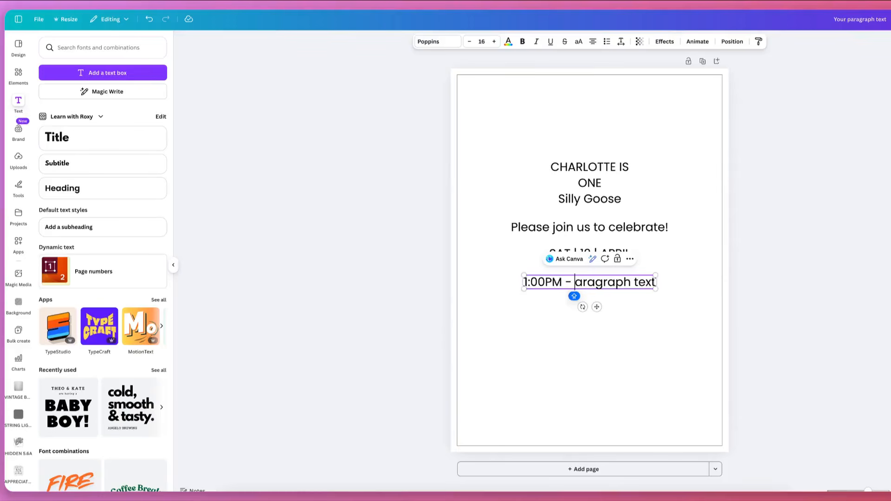
type(" 3:00PM")
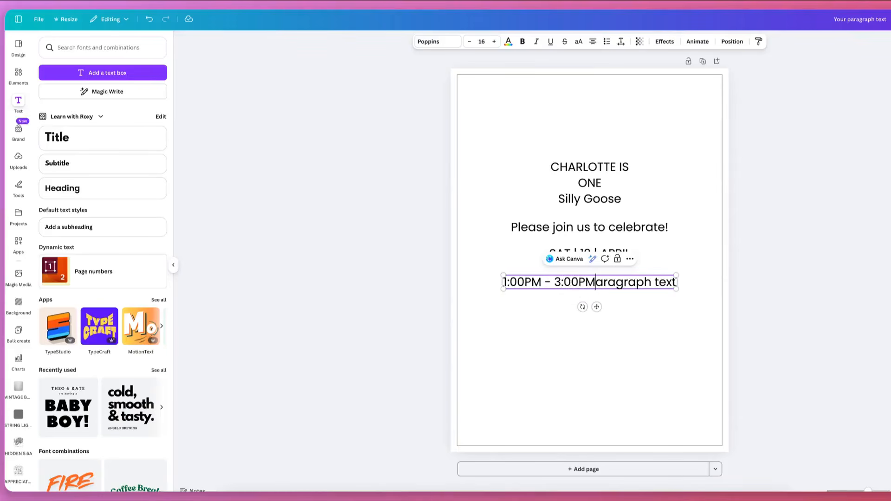
key("shift+Right")
key("shift+Right")
key("shift+Right")
key("shift+Right")
key("shift+Right")
key("shift+Right")
key("shift+Right")
key("shift+Right")
key("shift+Right")
key("shift+Right")
key("shift+Right")
key("shift+Right")
key("shift+Right")
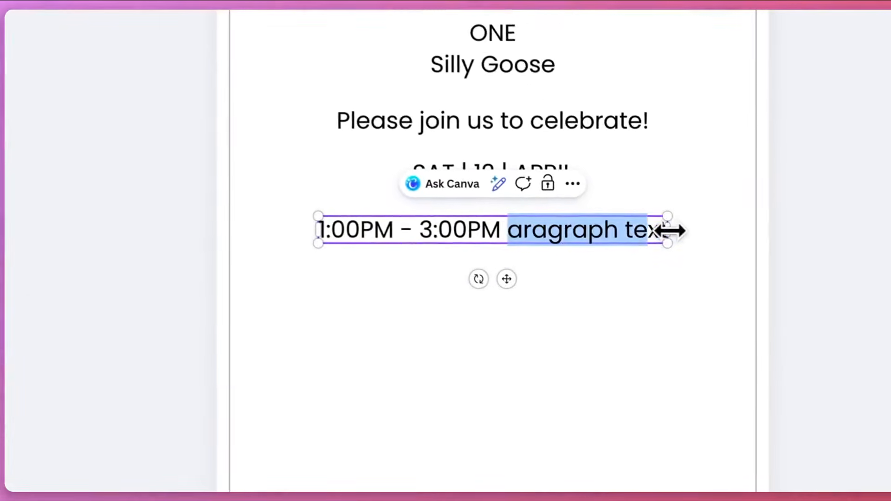
key("BackSpace")
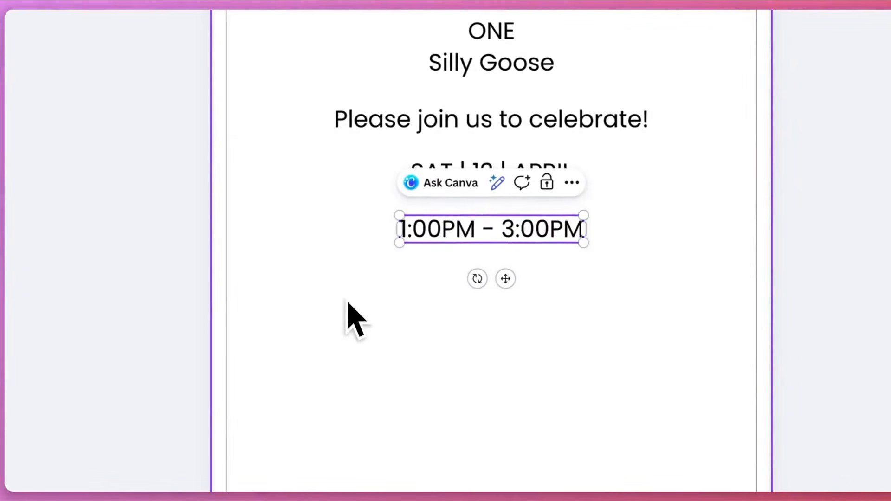
Add a text box centred below the time line and enter the party's postal address on three lines
left_click(353, 299)
key("t")
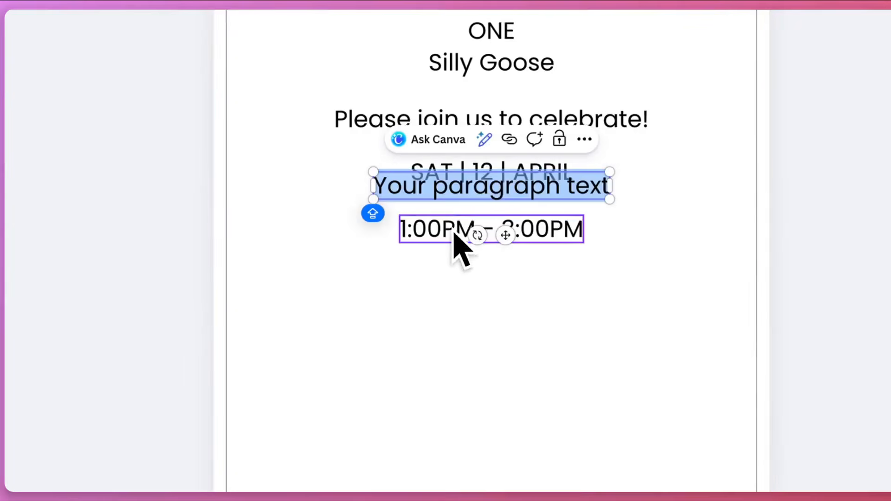
left_click(455, 232)
left_click_drag(449, 203, 450, 311)
double_click(451, 310)
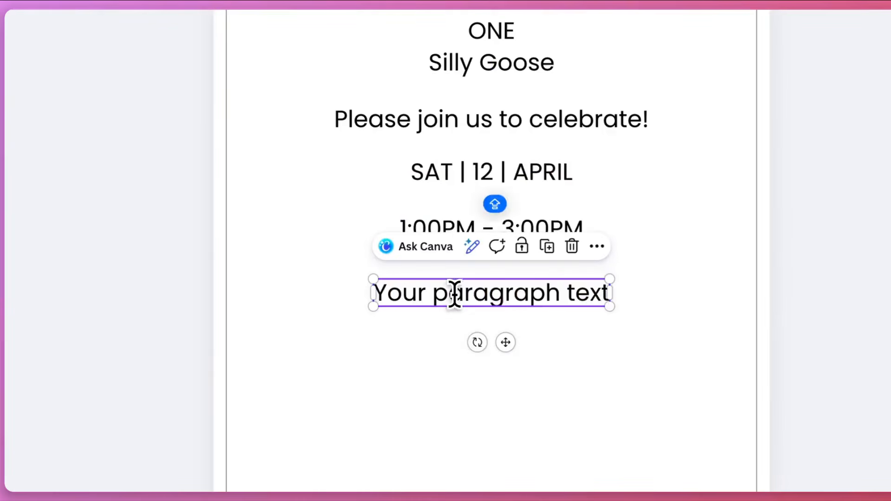
double_click(454, 295)
key("ctrl+a")
type("123")
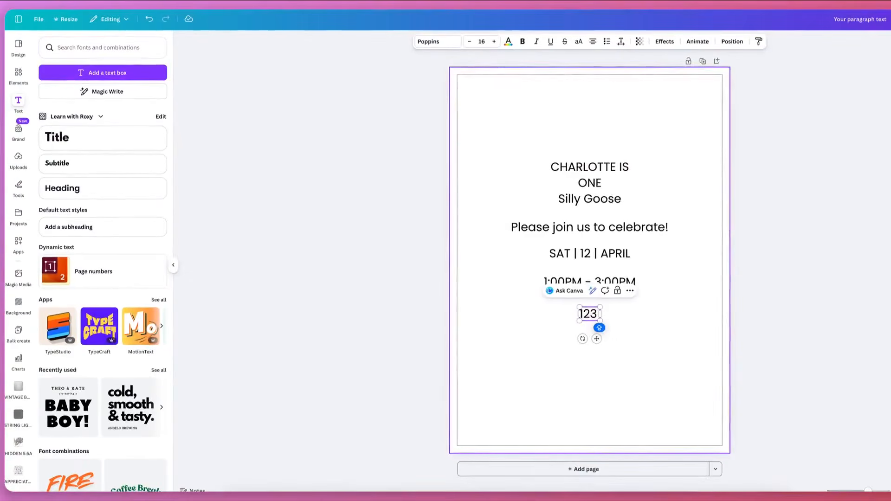
type(" Party Lane")
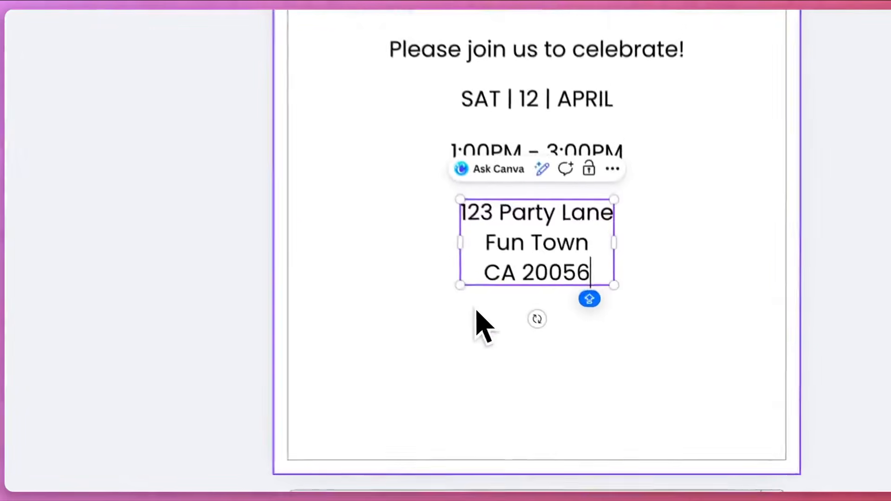
left_click(558, 365)
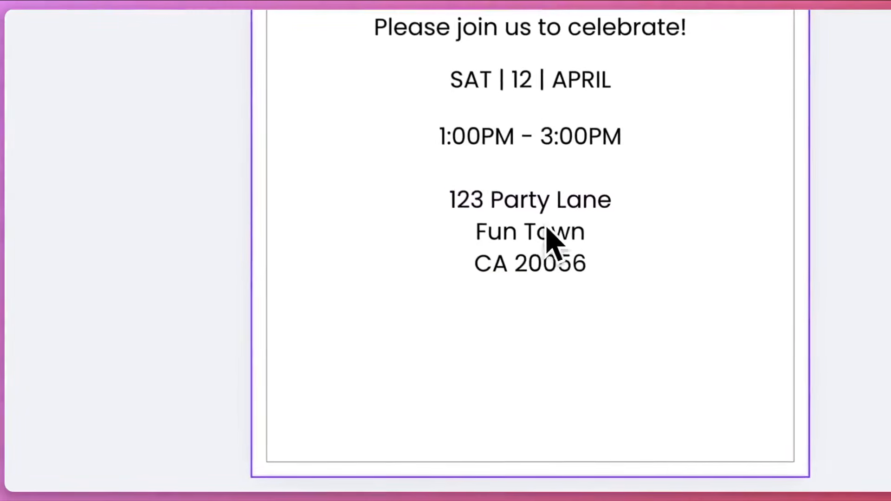
left_click(533, 243)
Add a text box below the address reading "Rsvp to" and the contact's name, with the contact's phone number on a second line
left_click(509, 387)
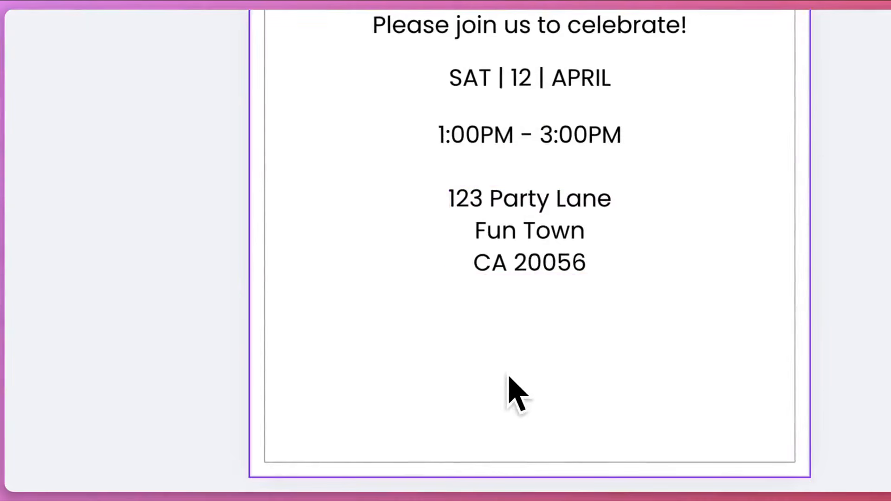
key("t")
left_click_drag(490, 116, 514, 293)
triple_click(513, 290)
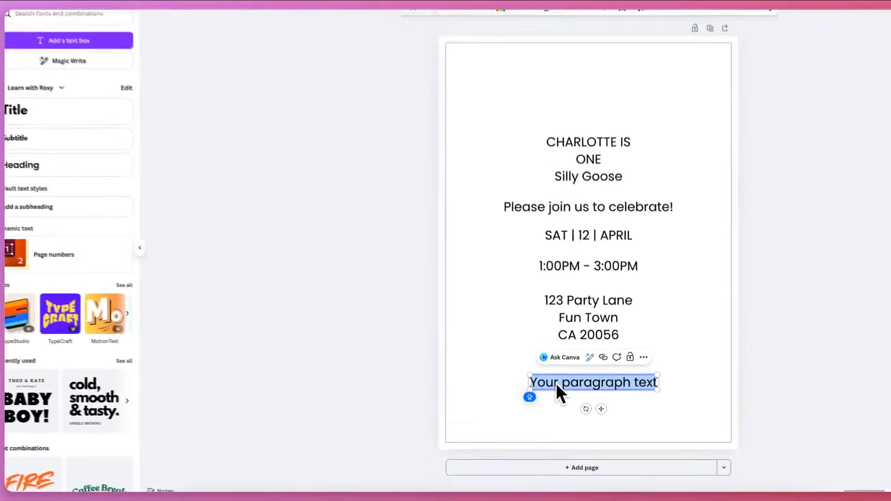
type("rSV")
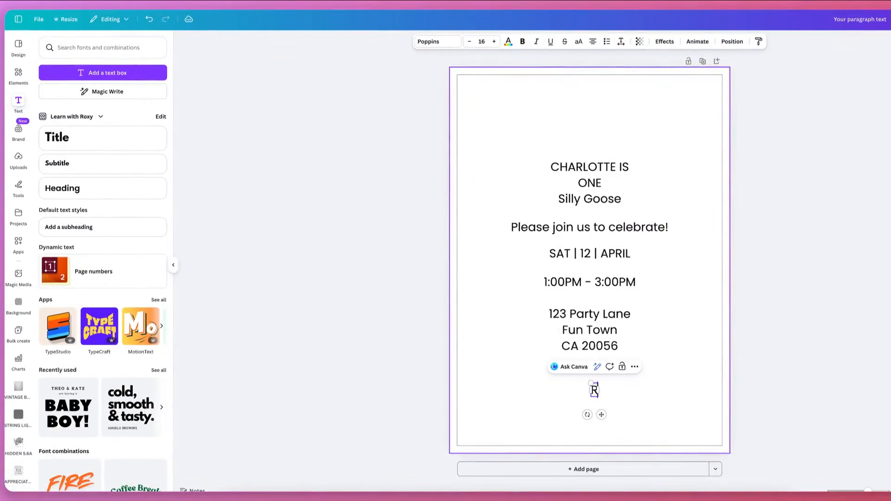
type("vp to Roxy")
key("Return")
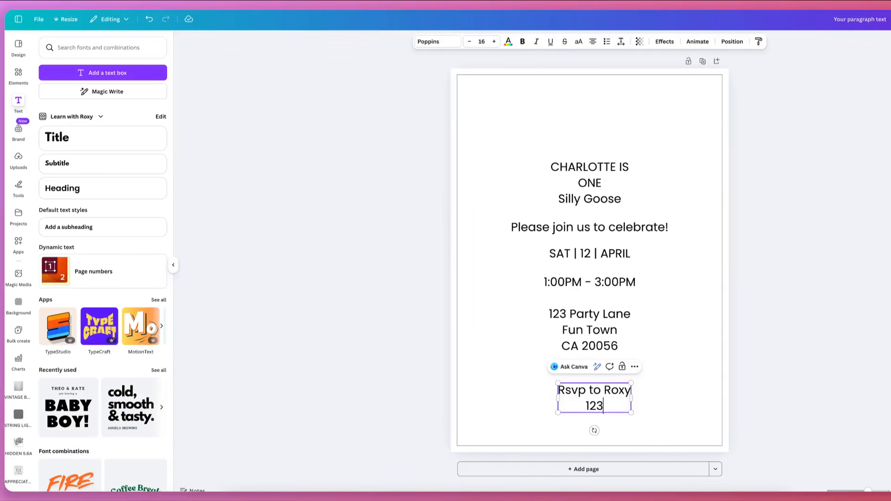
type("123-345-456")
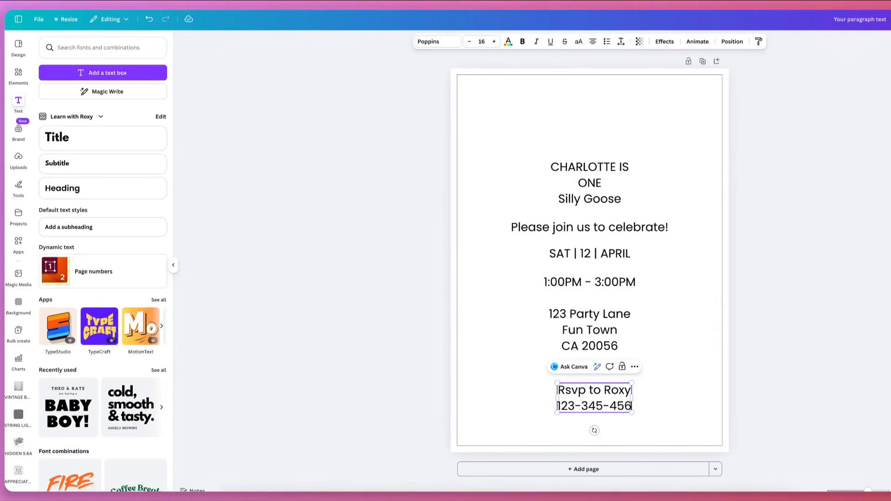
type("7")
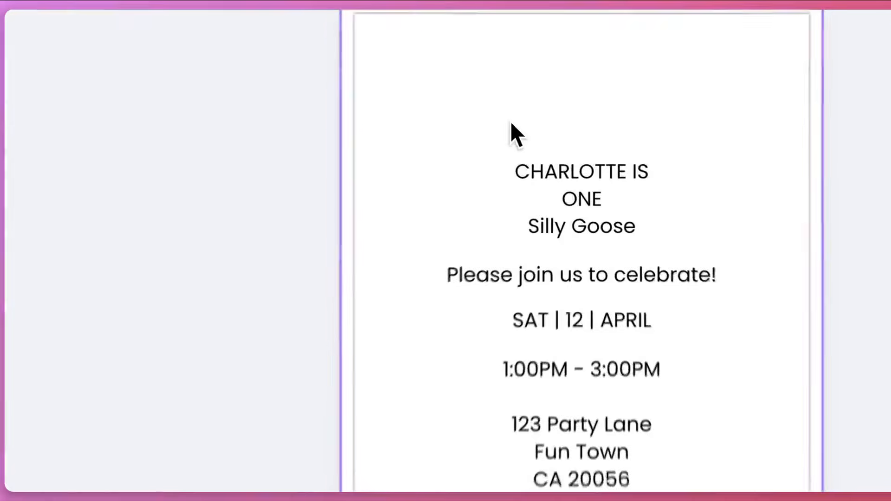
Select all the text lines on the page, centre them on one another and space them evenly vertically
left_click_drag(549, 142, 610, 438)
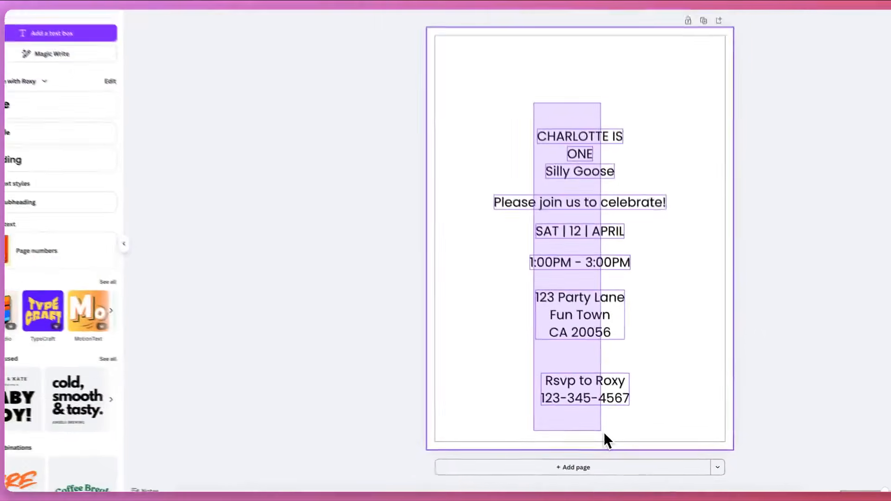
left_click_drag(611, 436, 633, 441)
left_click_drag(507, 500, 507, 499)
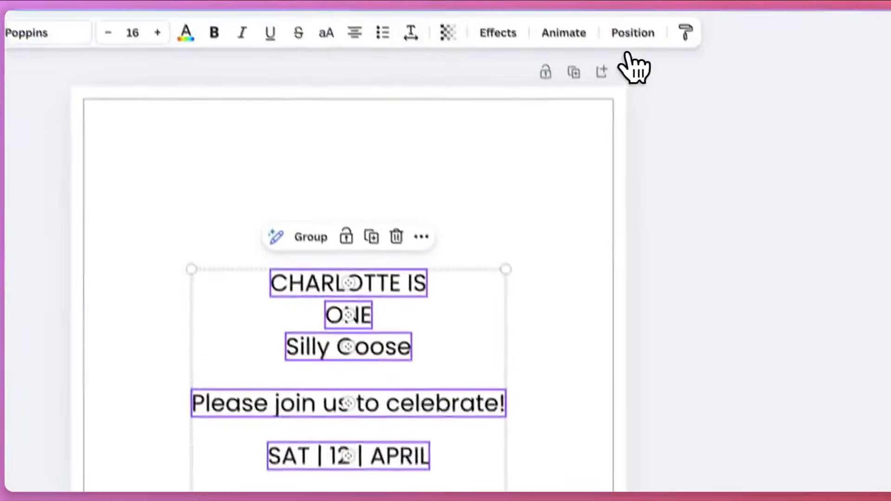
left_click(772, 76)
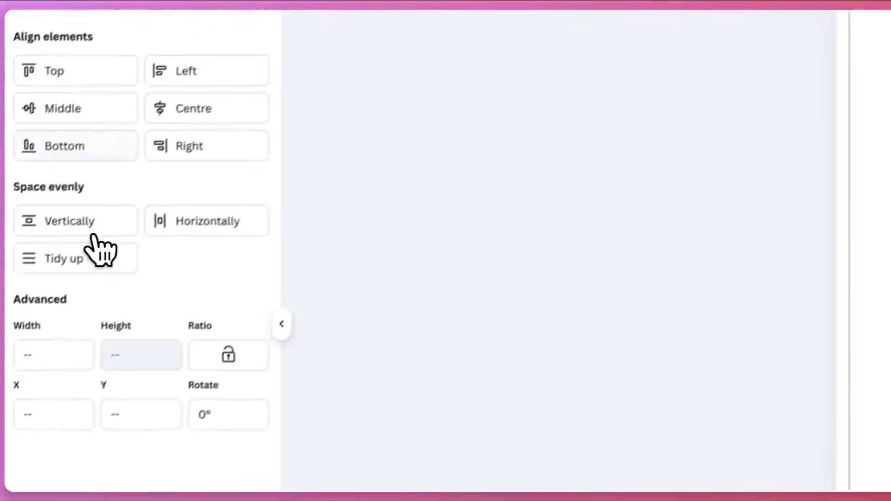
left_click(114, 243)
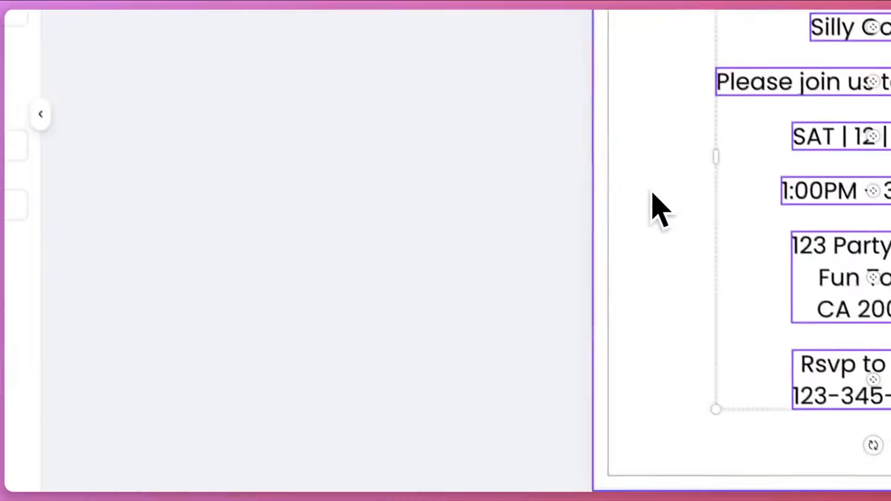
Enlarge the whole text block slightly and centre it within the page margins
left_click_drag(715, 224, 717, 182)
left_click_drag(681, 344, 399, 393)
left_click_drag(601, 206, 617, 215)
left_click(420, 205)
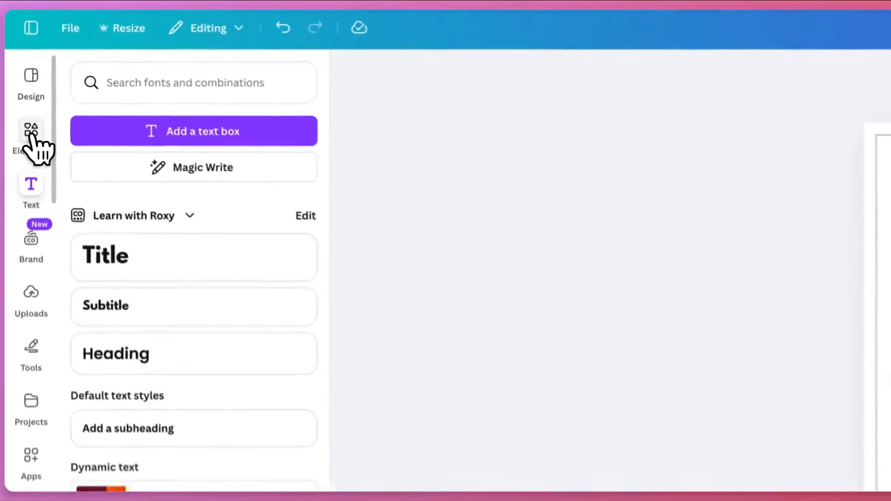
Search the design elements for "goose" and limit the results to graphics
left_click(18, 73)
left_click(173, 92)
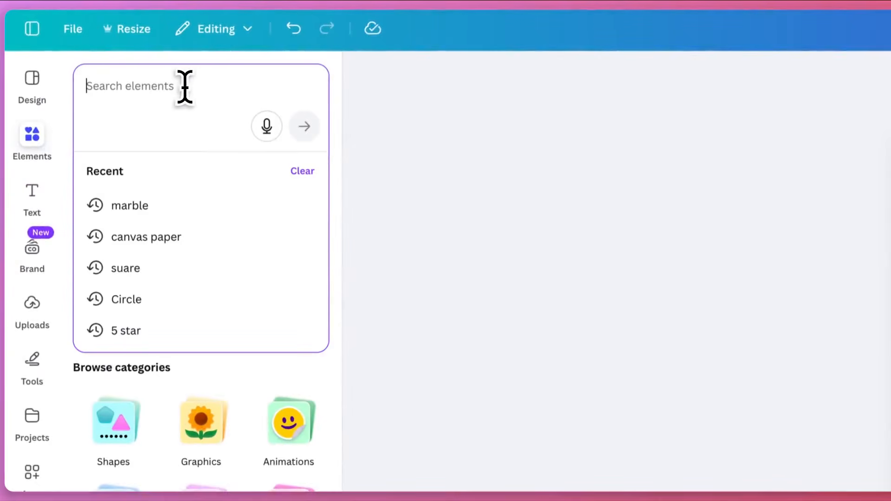
type("good")
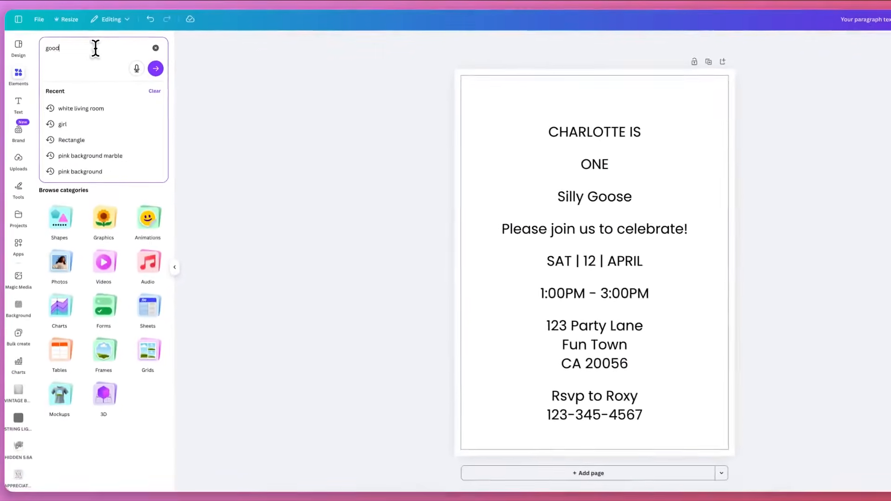
key("BackSpace")
type("se")
key("Return")
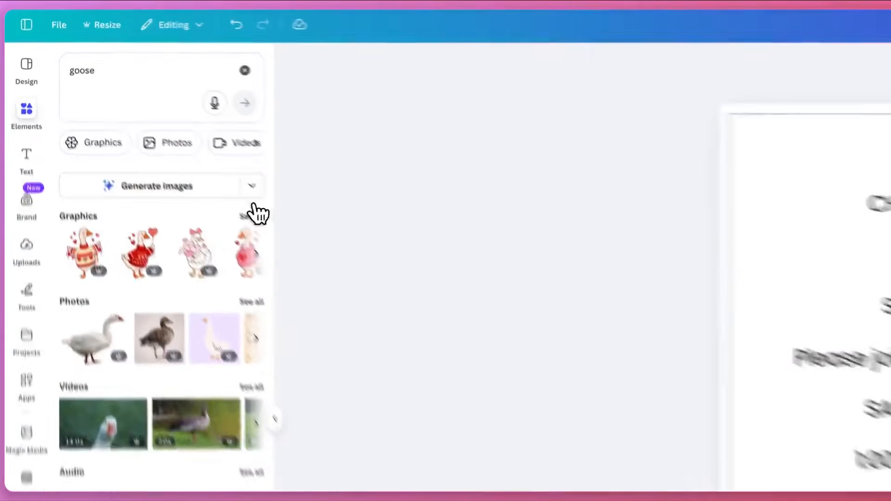
left_click(159, 139)
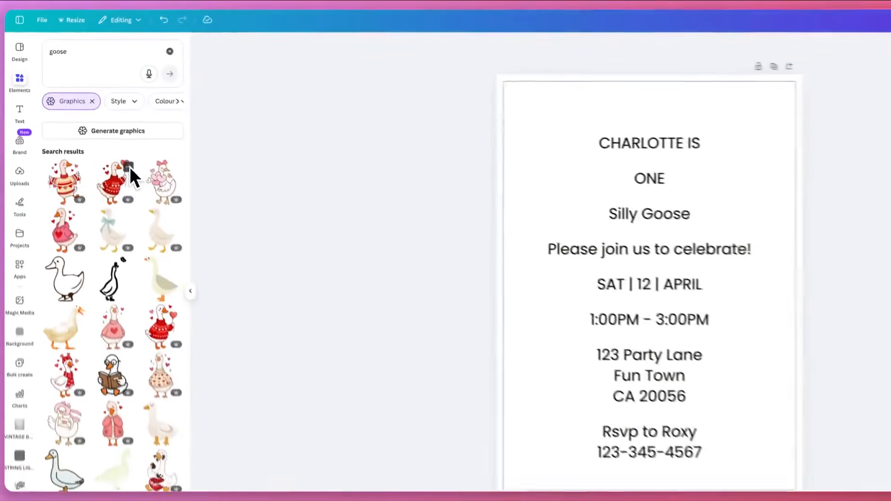
Look through the goose graphics and filter them by price to Free only
scroll(228, 294, "down", 2)
scroll(116, 152, "down", 3)
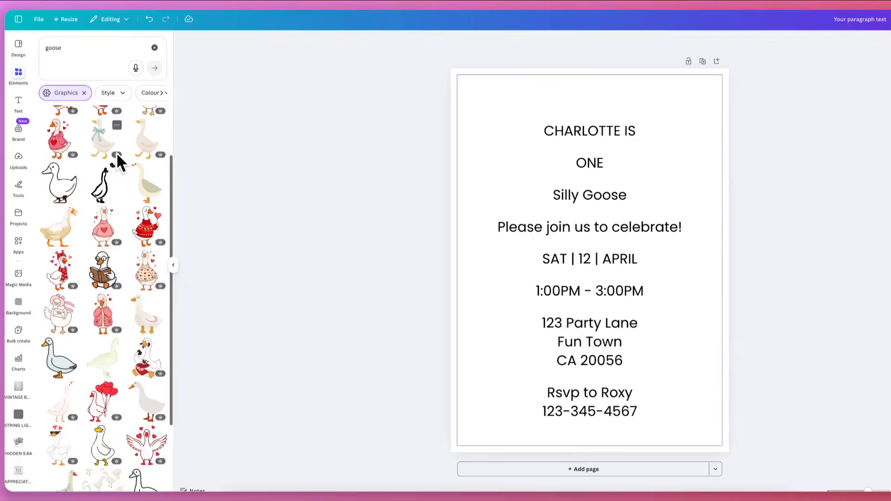
scroll(116, 152, "down", 3)
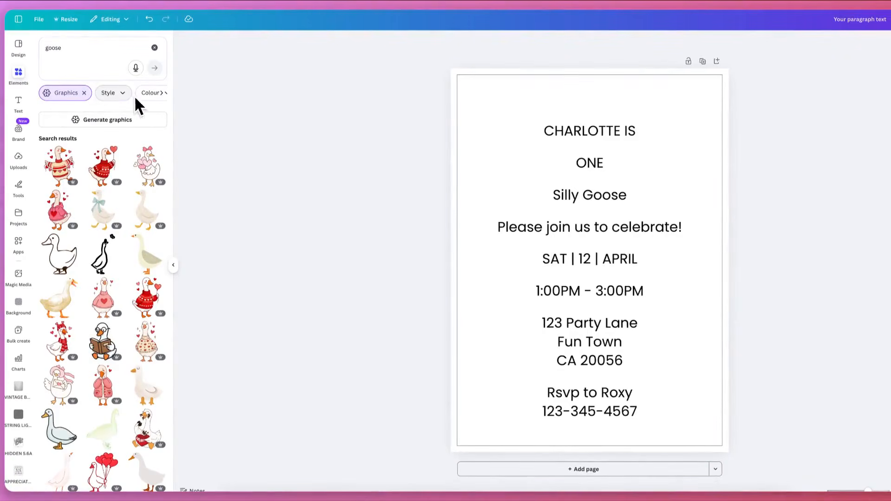
left_click(151, 93)
left_click(152, 94)
left_click(152, 94)
left_click(151, 94)
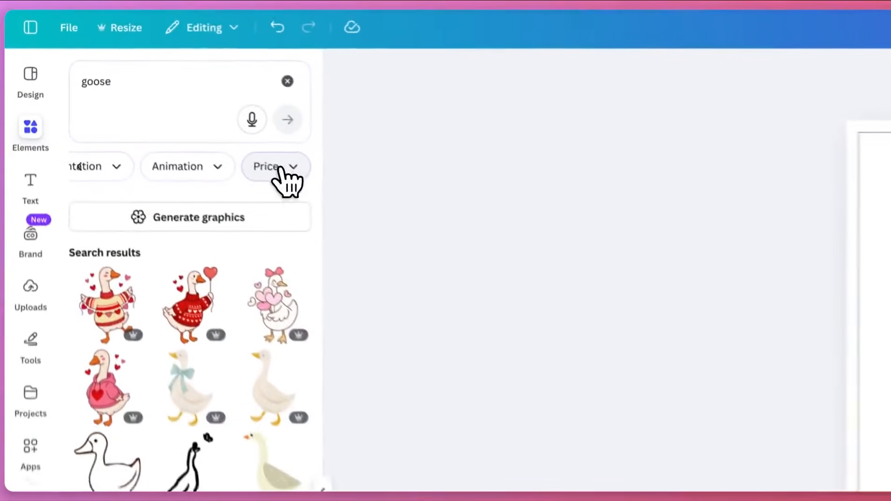
left_click(279, 169)
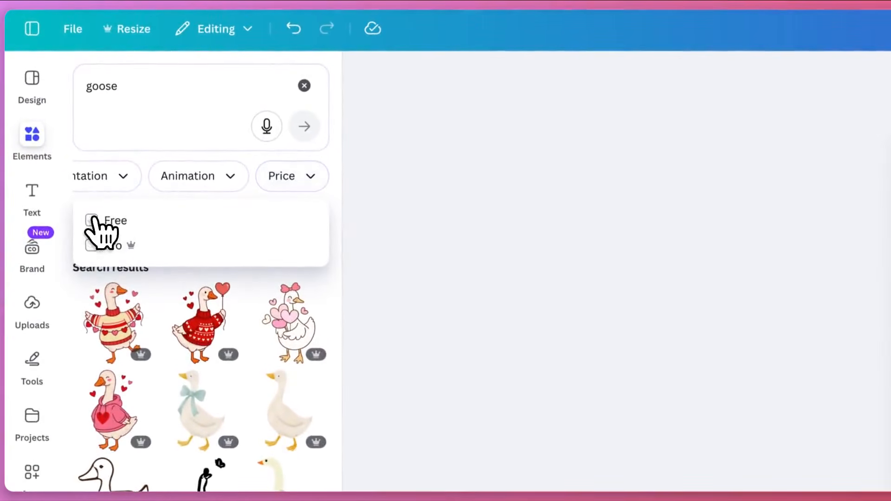
left_click(85, 208)
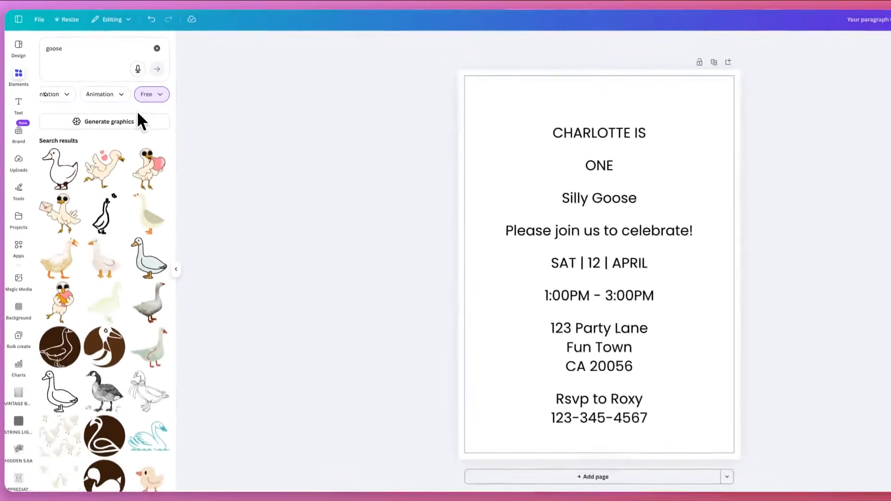
Look through the free goose graphics for one that suits the invitation
scroll(128, 174, "down", 2)
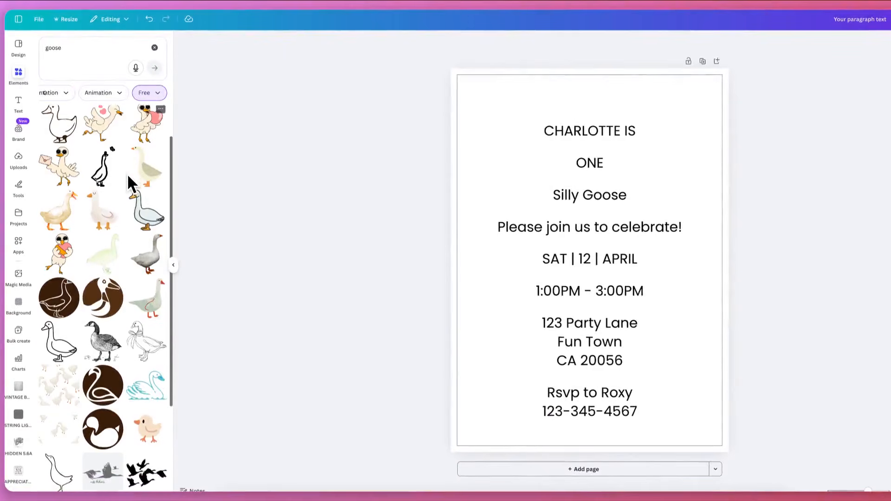
scroll(127, 174, "down", 3)
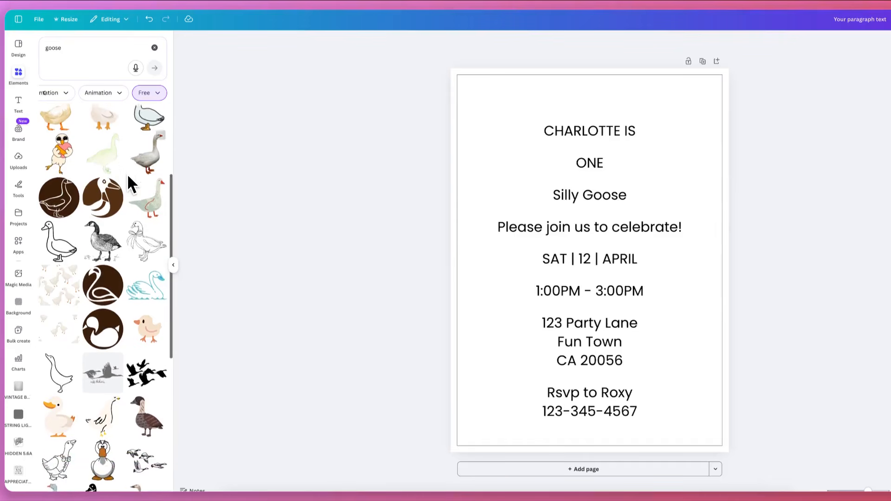
scroll(139, 177, "down", 4)
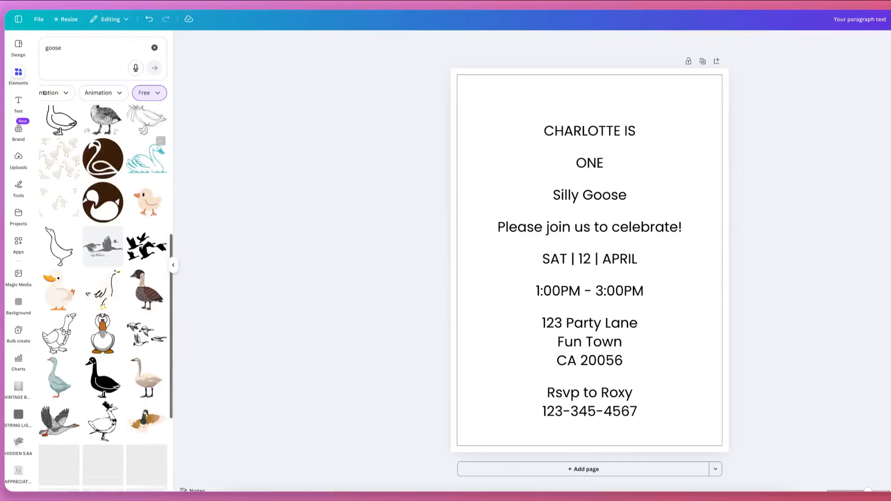
scroll(147, 172, "down", 4)
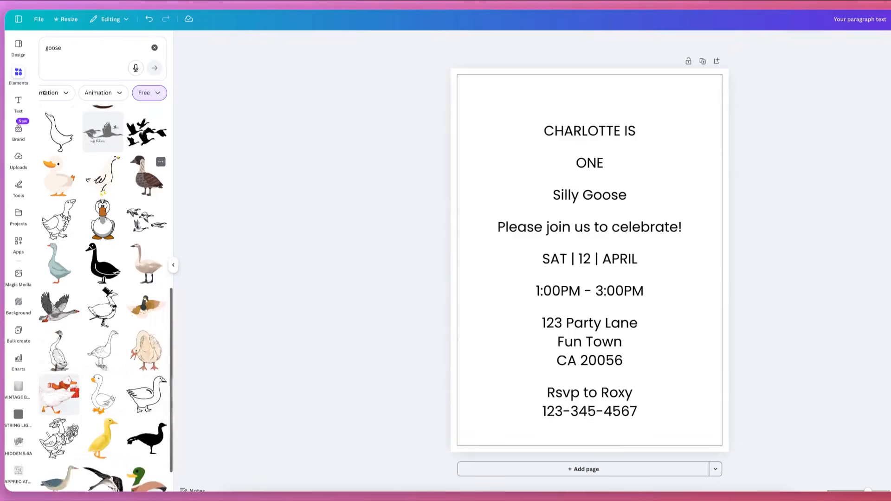
scroll(147, 154, "down", 4)
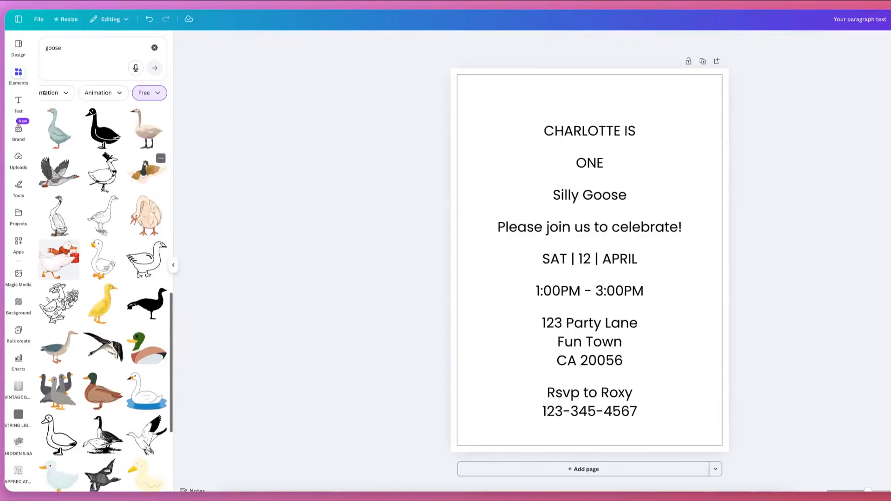
scroll(44, 93, "down", 5)
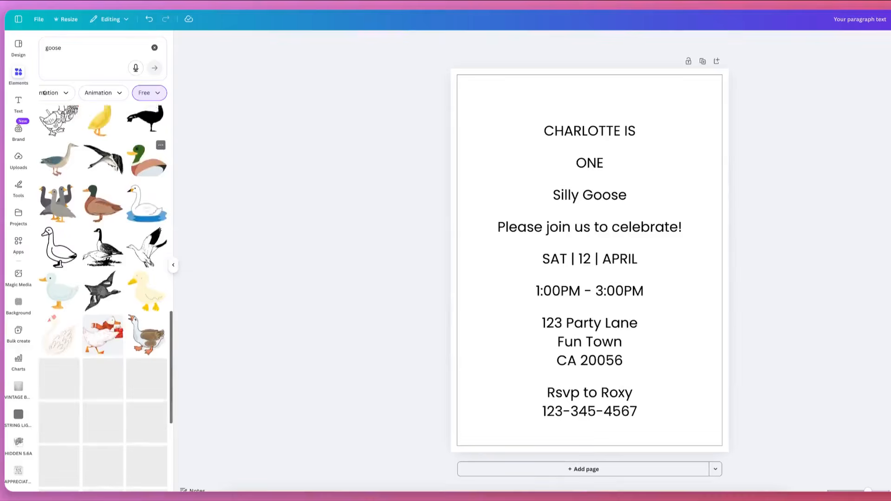
scroll(44, 92, "down", 4)
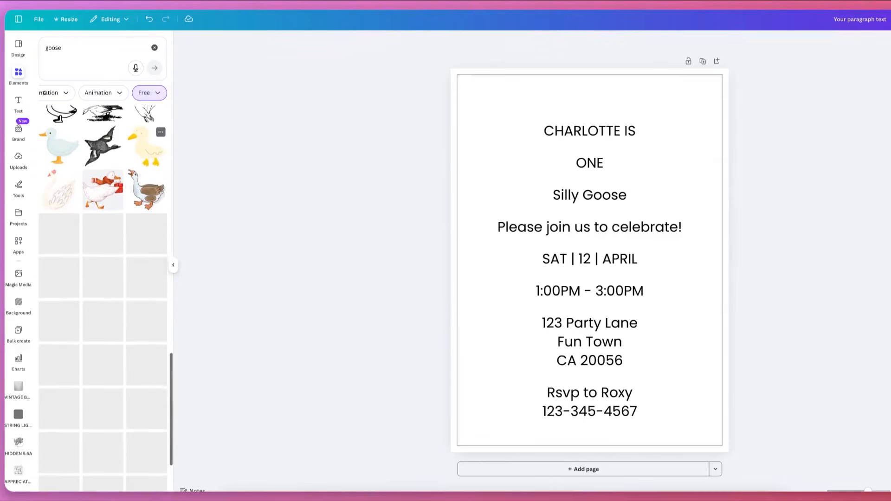
scroll(44, 93, "down", 1)
scroll(147, 191, "down", 1)
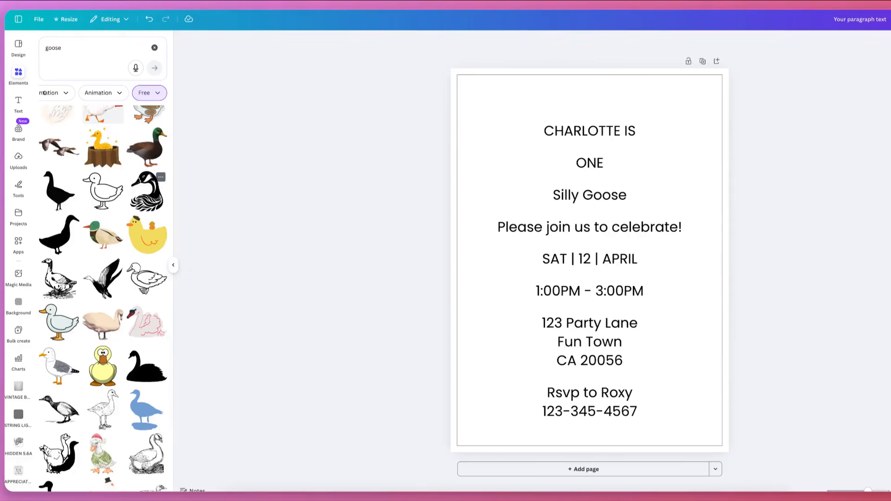
scroll(44, 93, "down", 2)
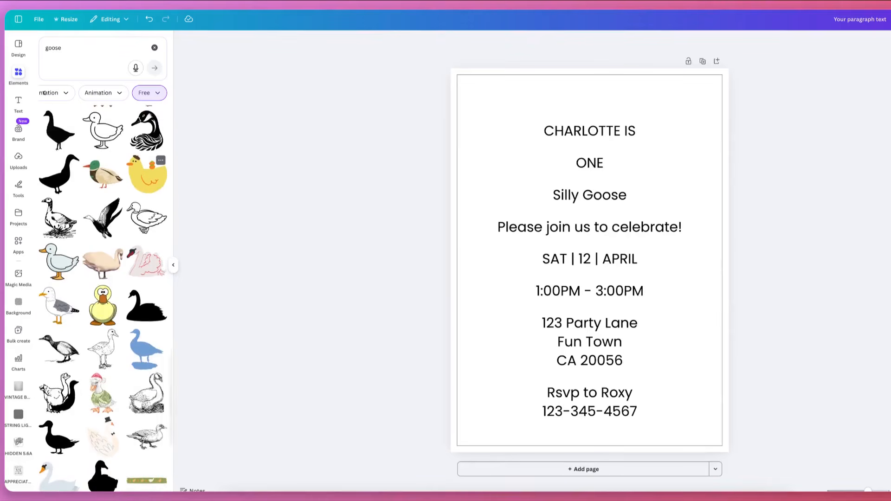
scroll(44, 93, "down", 5)
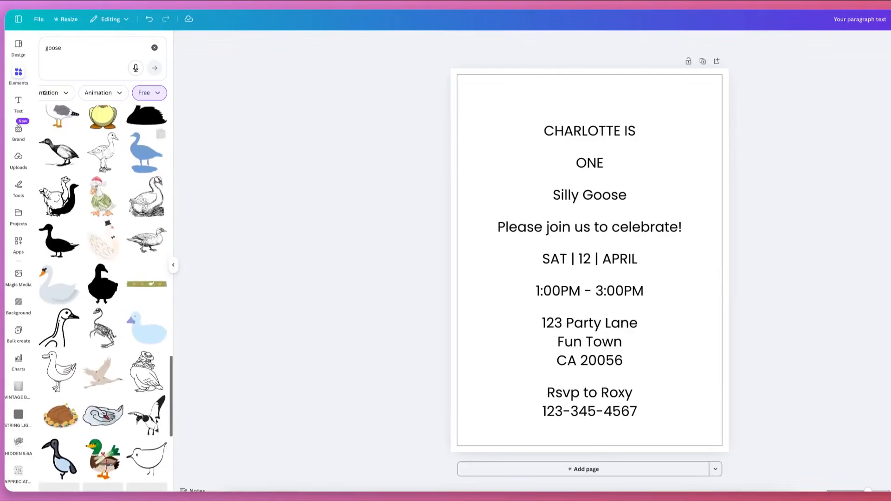
scroll(44, 93, "down", 4)
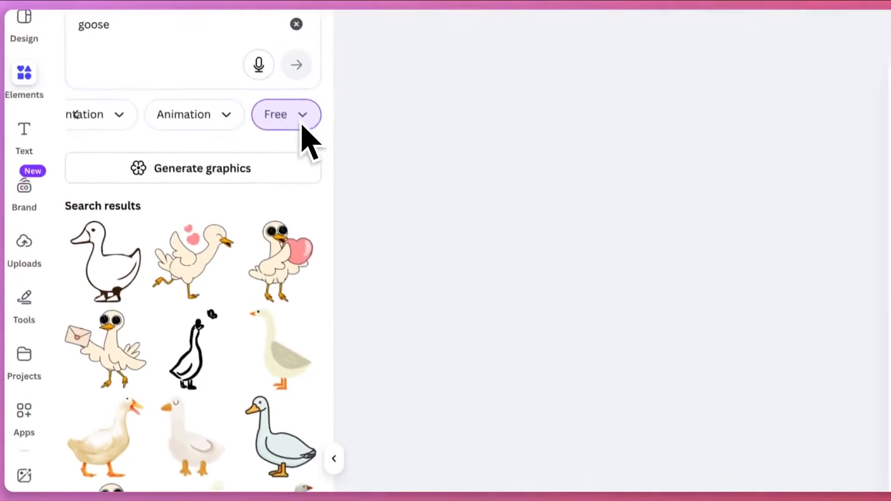
Switch the results from graphics to photos and change the search text to "a cute goose"
scroll(156, 97, "left", 5)
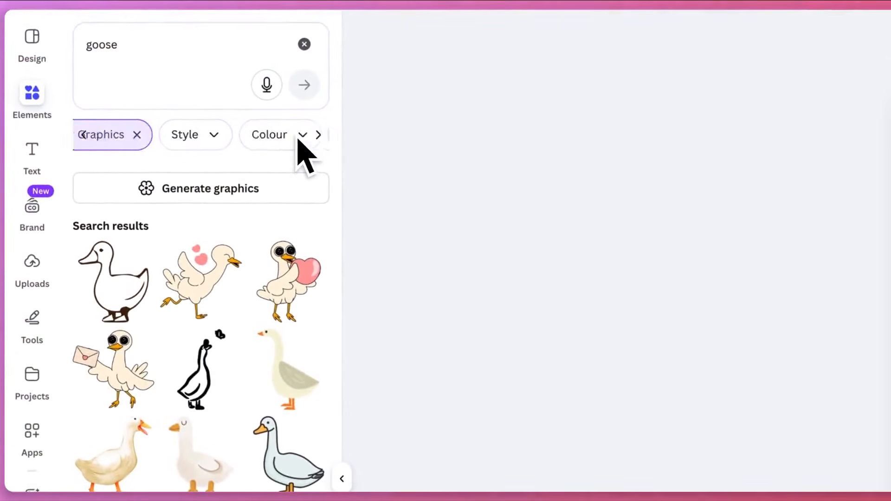
left_click(116, 139)
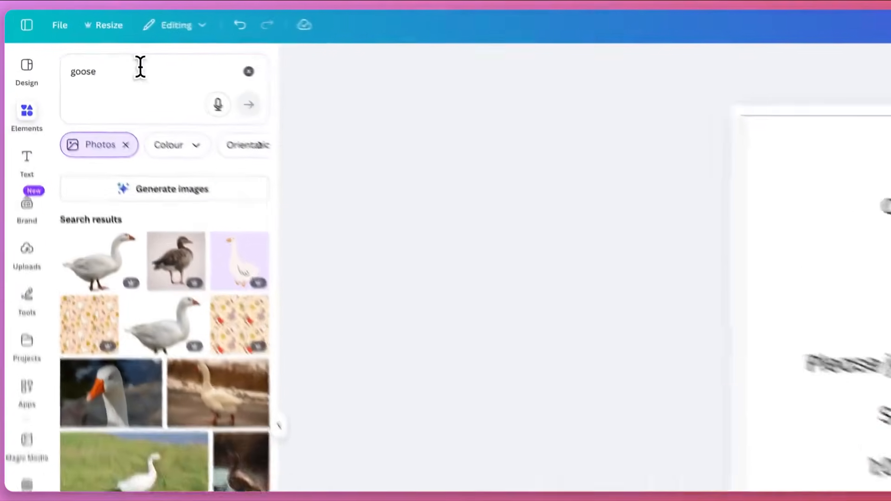
left_click(86, 46)
double_click(87, 46)
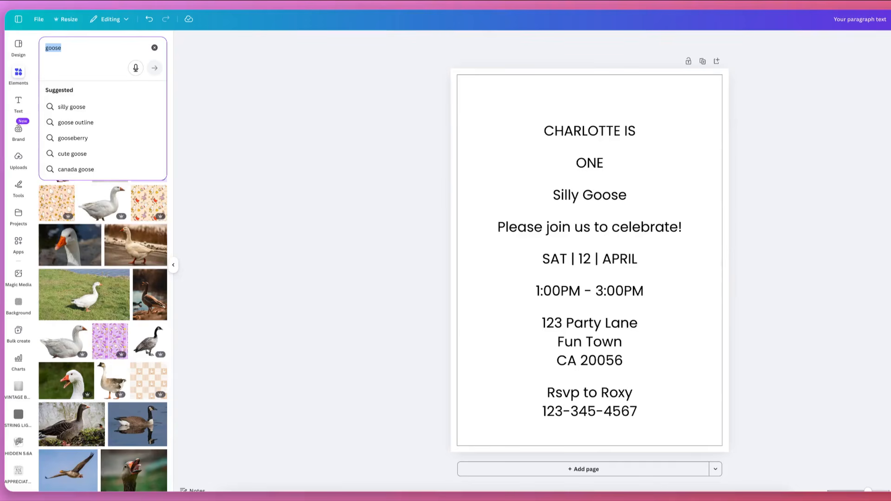
key("BackSpace")
type("a cute goos")
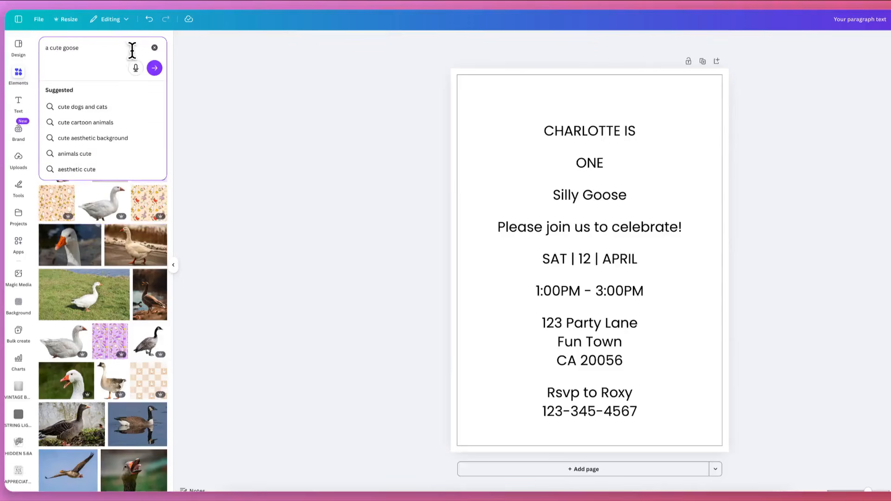
type("ercolor")
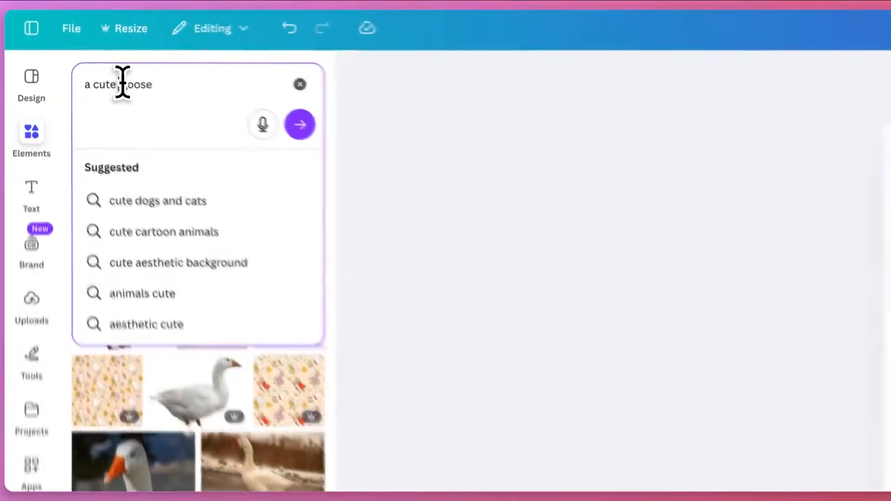
Extend the search text to "a cute watercolor goose holding a pink balloon with the mumber 1 on it" and generate images from it
left_click(123, 83)
type("waterc")
type("olor")
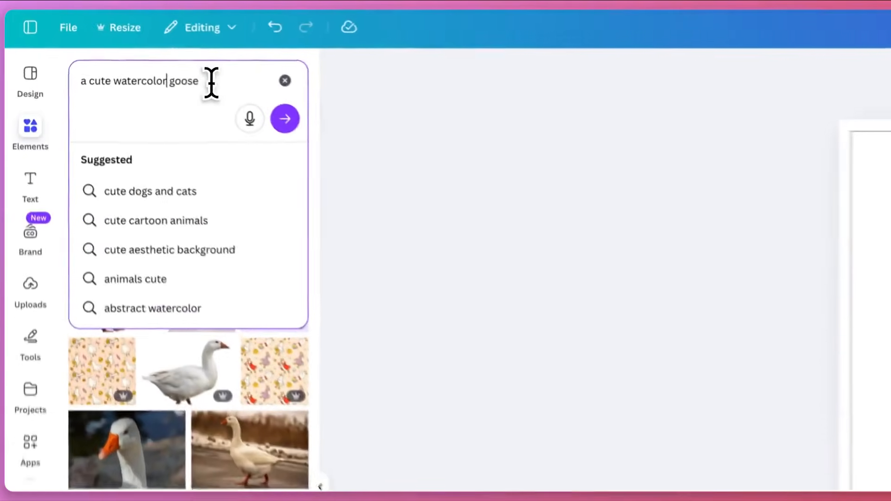
left_click(116, 48)
type("h")
type("olding a")
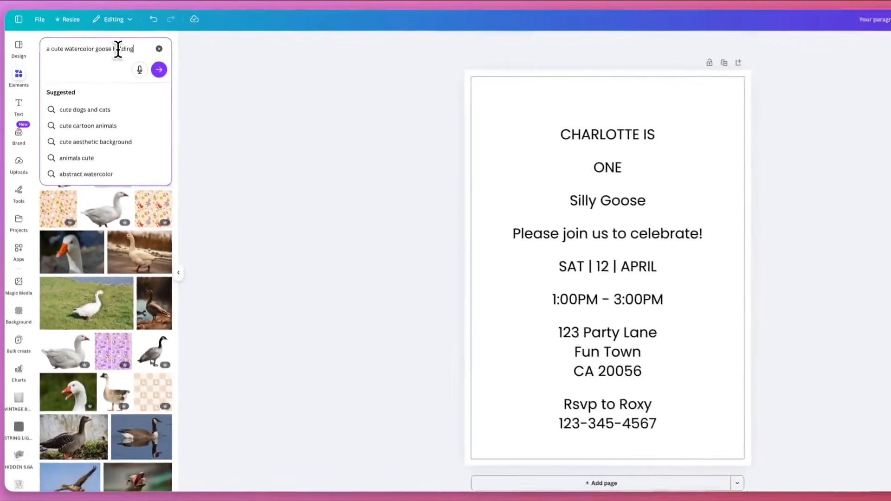
type(" pink balloon w")
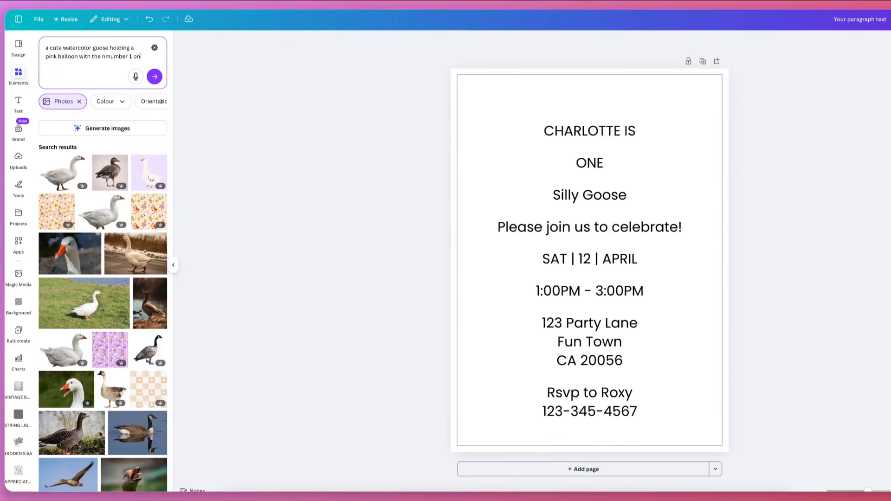
type("it")
left_click(105, 56)
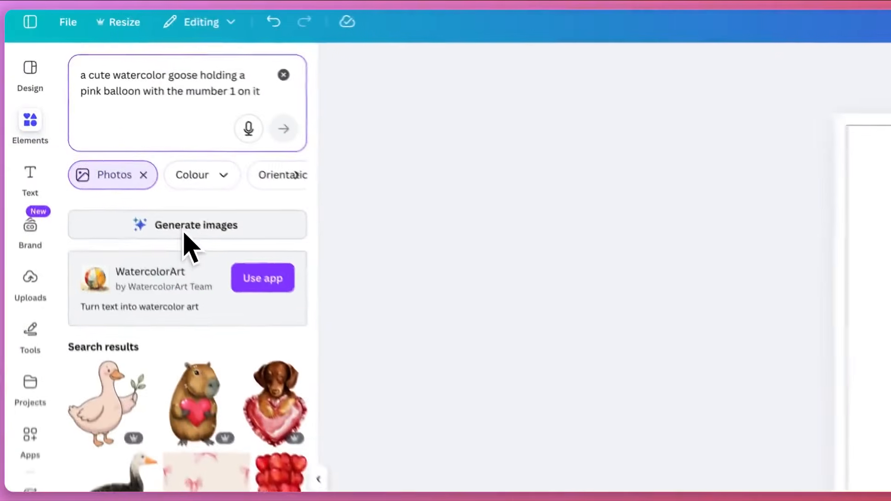
left_click(104, 132)
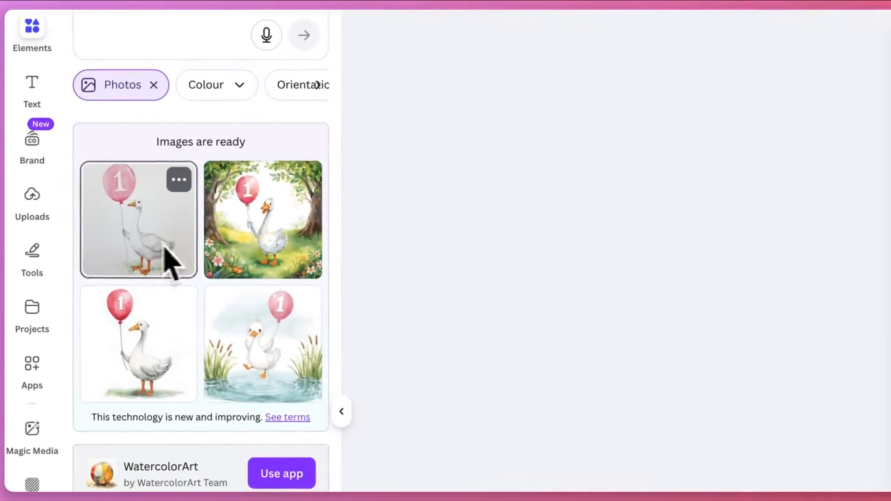
Try placing the generated goose images with plain backgrounds on the invitation page
left_click(165, 247)
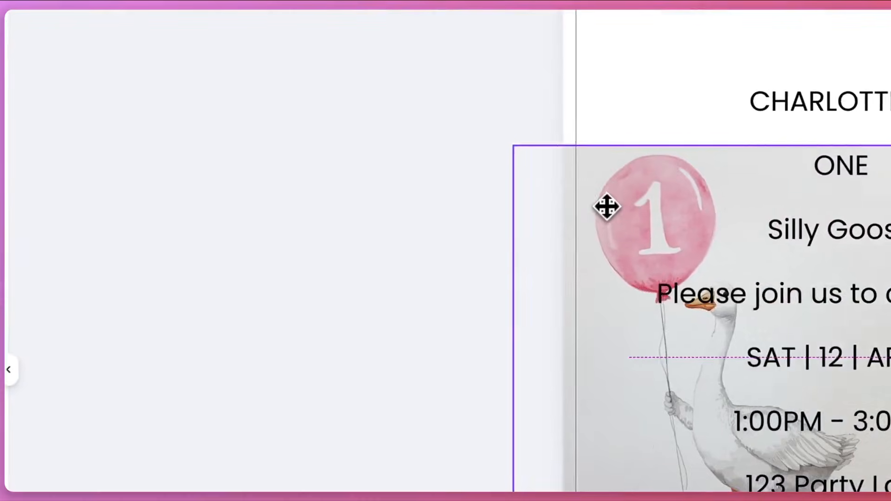
left_click_drag(606, 207, 630, 302)
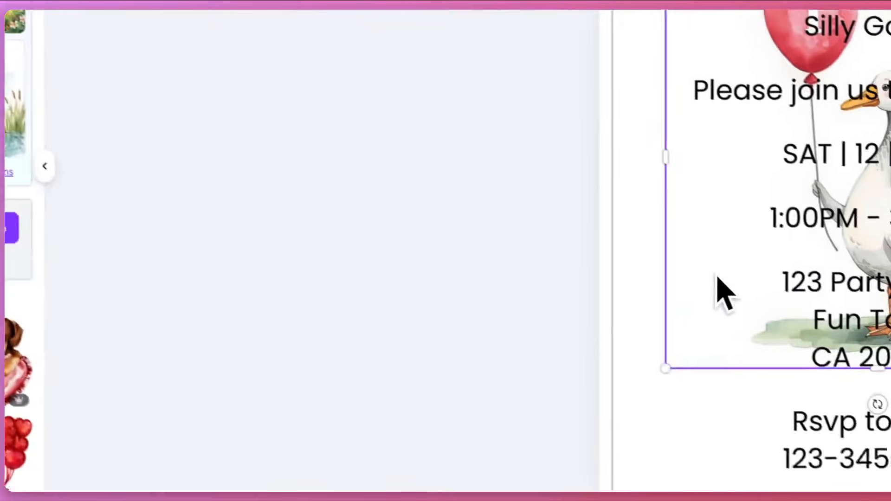
left_click_drag(742, 282, 578, 374)
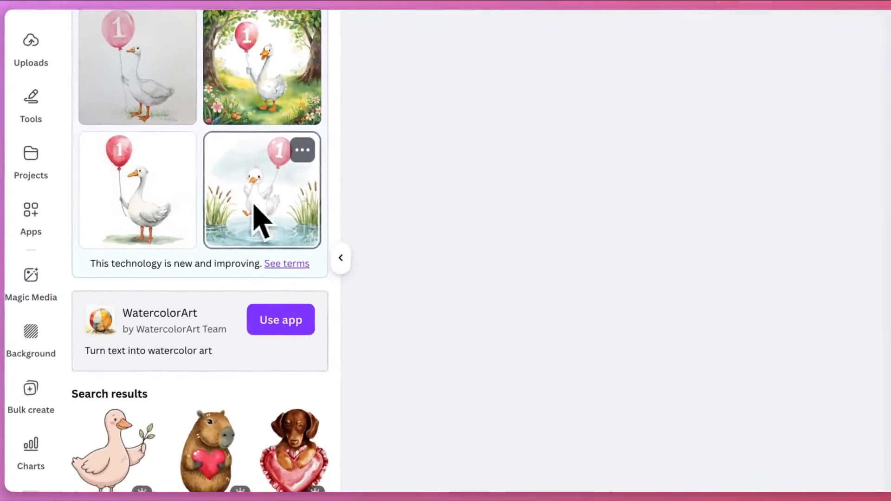
Add the generated image of the goose in the pond to the page and enlarge it beyond the page width
left_click(254, 206)
left_click_drag(706, 260, 469, 393)
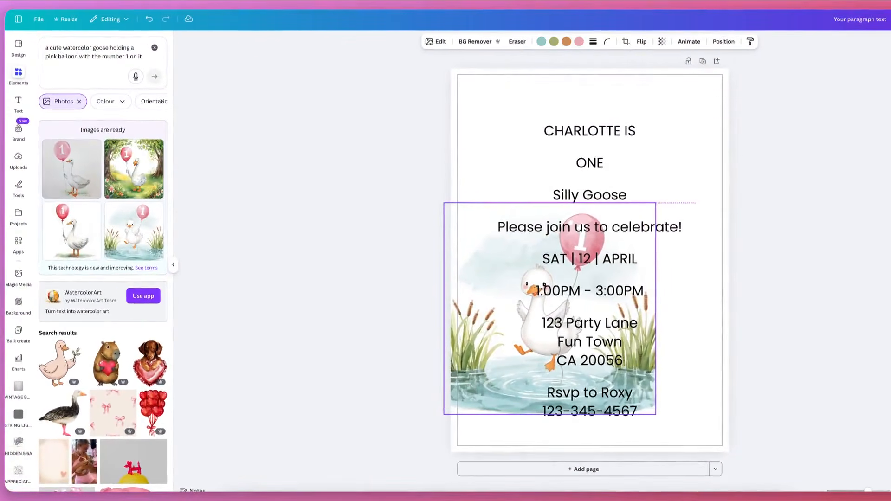
left_click_drag(469, 392, 468, 393)
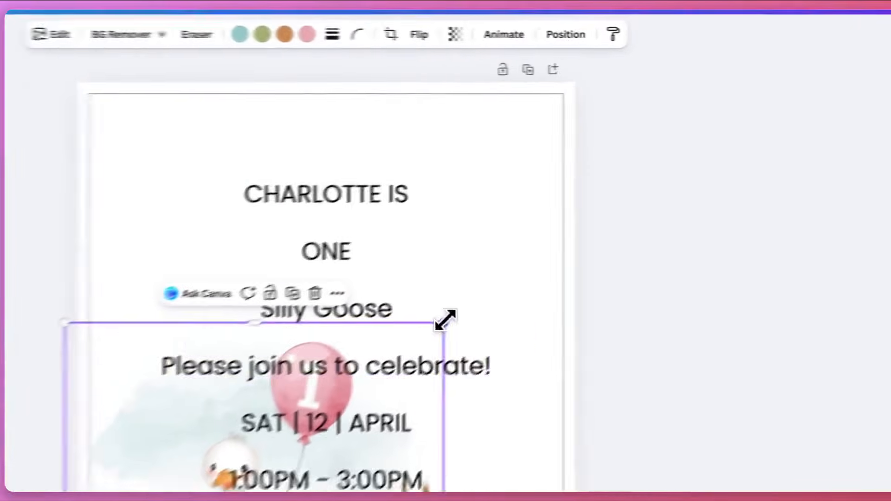
left_click_drag(656, 203, 796, 84)
left_click_drag(601, 125, 618, 109)
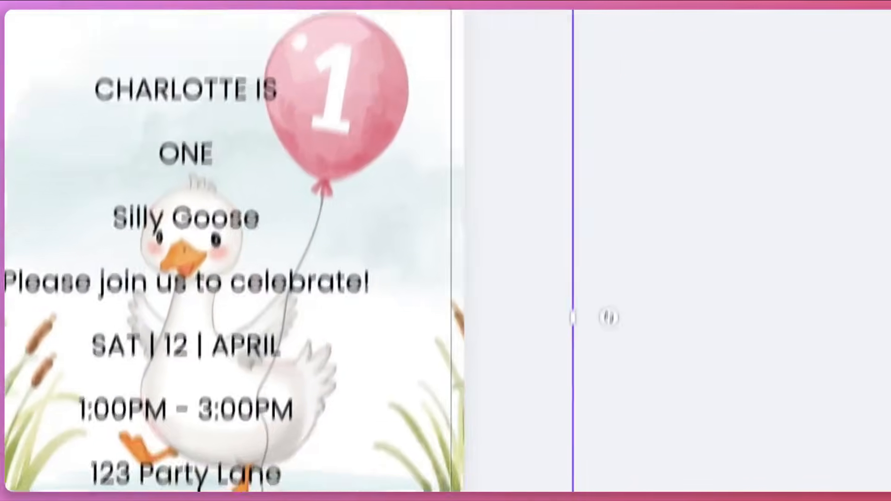
Adjust the pond image's size and position so it fills the page's lower part with the whole balloon inside the right margin
left_click_drag(470, 373, 491, 379)
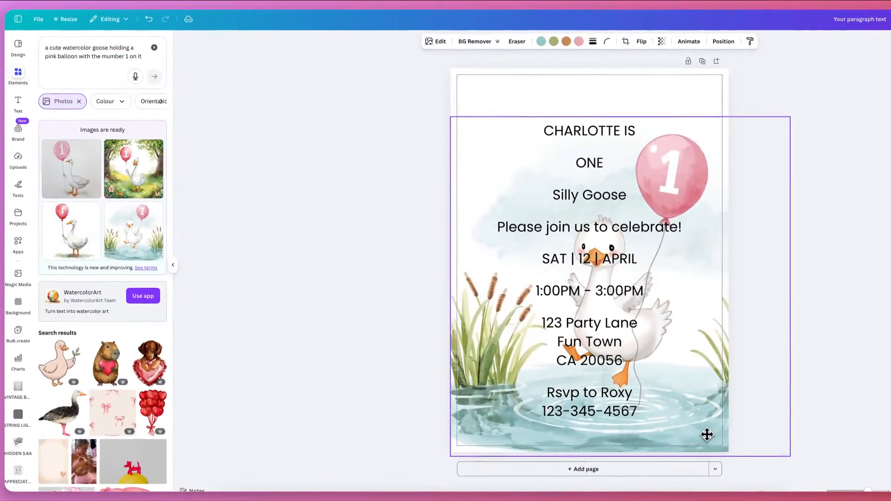
left_click_drag(707, 435, 708, 431)
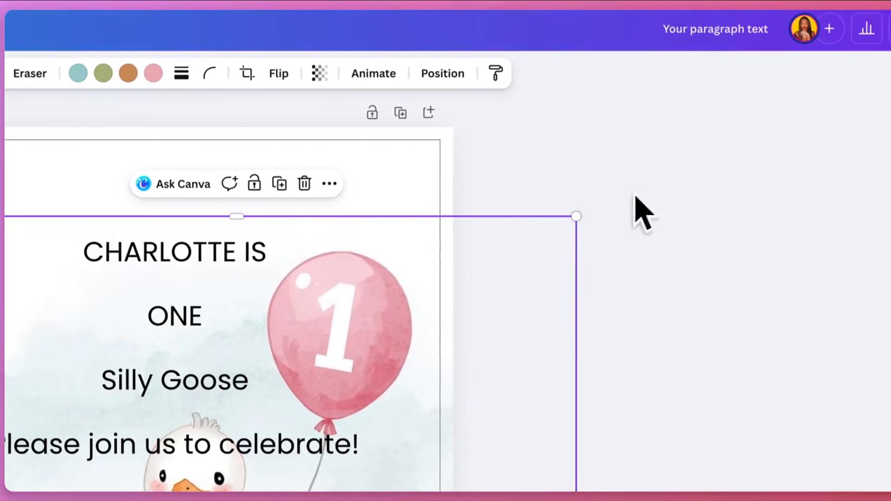
left_click_drag(590, 179, 593, 167)
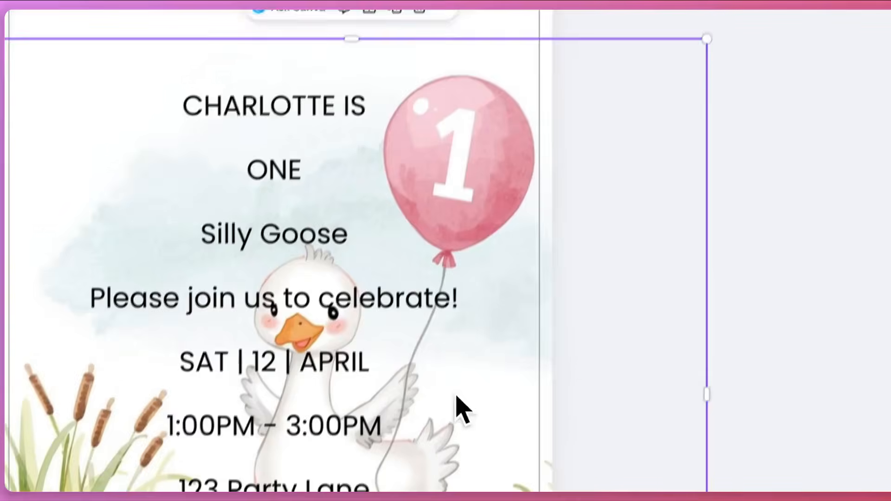
left_click_drag(470, 423, 451, 433)
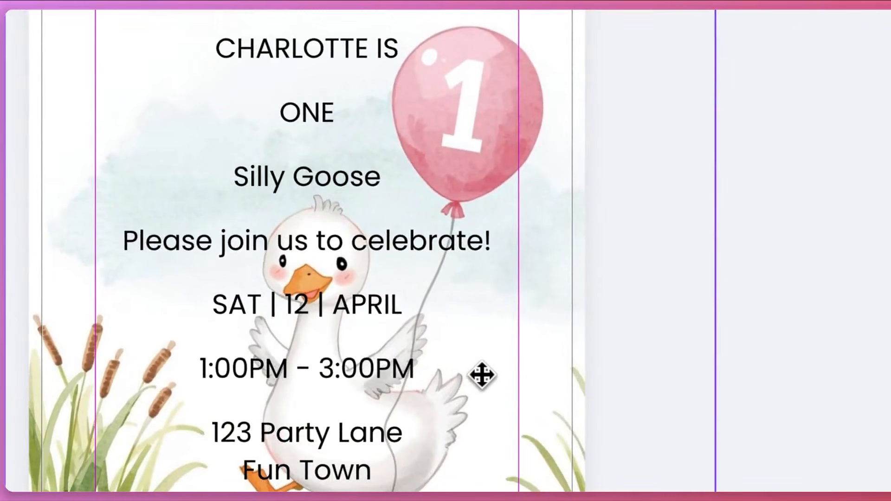
left_click_drag(483, 375, 481, 375)
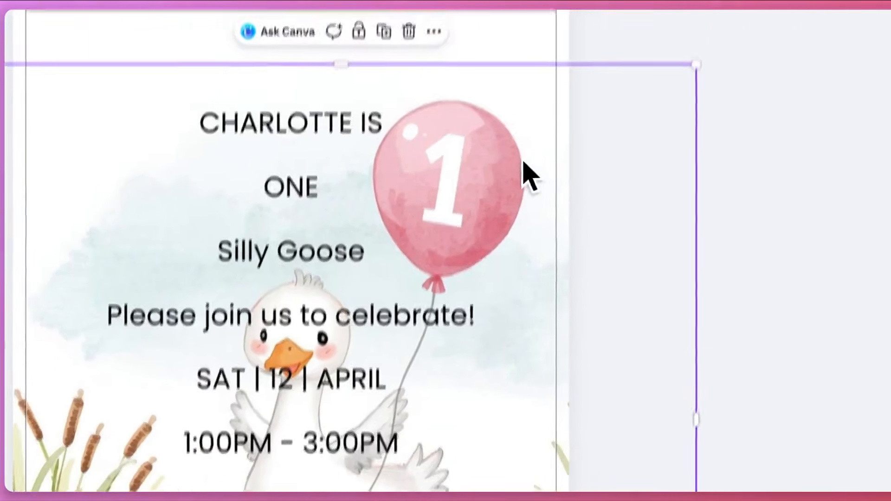
left_click_drag(524, 69, 546, 68)
left_click_drag(534, 214, 534, 214)
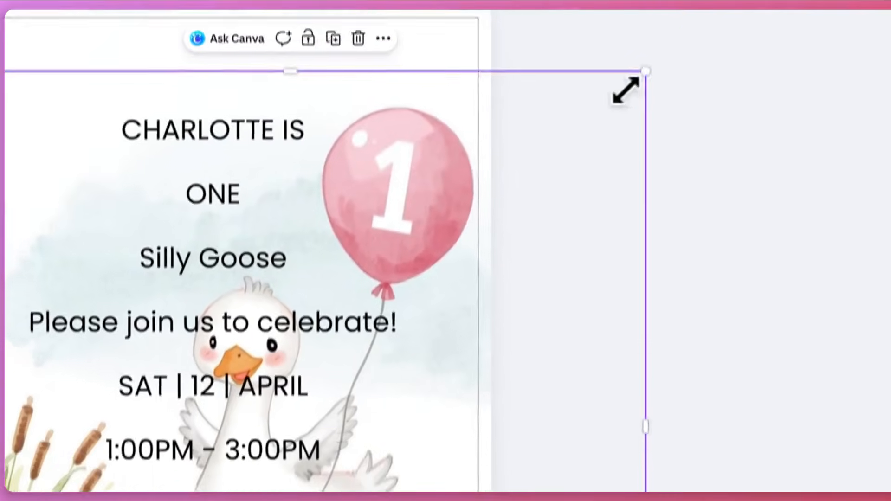
left_click_drag(802, 104, 765, 157)
left_click_drag(575, 234, 572, 239)
Stack the name line, "ONE" and "Silly Goose" closely in the page's upper left, with a smaller "Please join us to celebrate!" beneath
left_click_drag(552, 200, 525, 133)
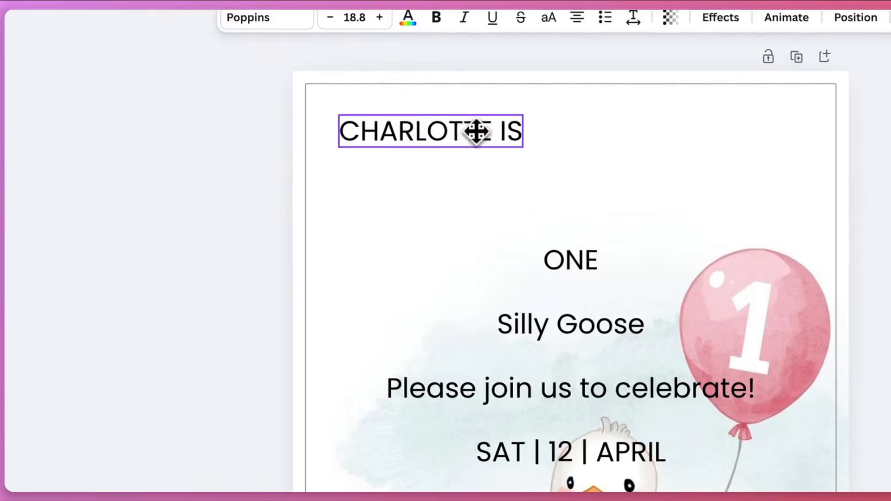
left_click_drag(581, 269, 490, 172)
left_click_drag(586, 334, 496, 211)
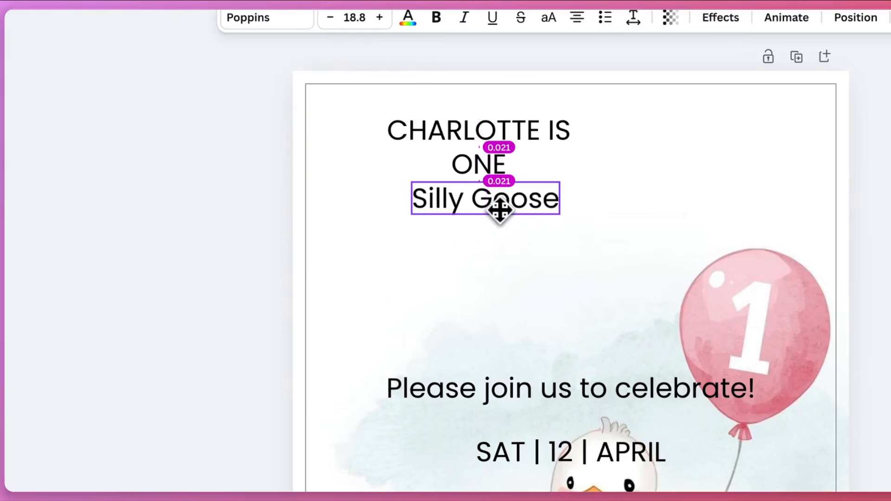
left_click_drag(496, 211, 496, 211)
left_click_drag(514, 386, 536, 263)
left_click_drag(624, 278, 521, 228)
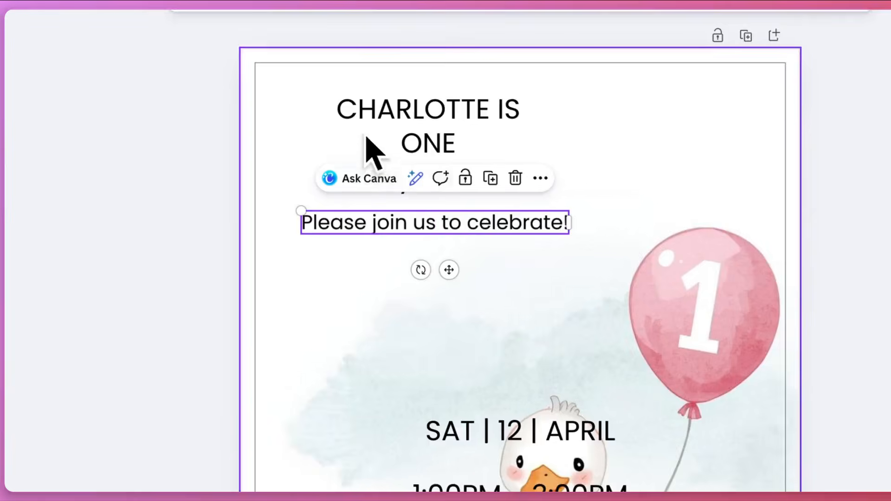
Move "Silly Goose" away from "ONE" and enlarge the name line above it
left_click(372, 113)
left_click_drag(432, 187, 435, 220)
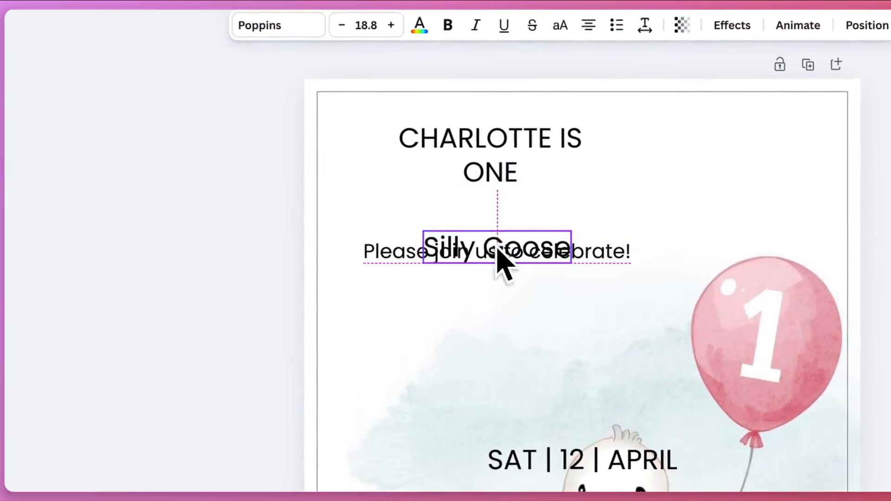
left_click(472, 148)
left_click_drag(356, 179, 372, 199)
Enlarge "ONE" to font size 71.4 under the name line and move "Silly Goose" and the celebration line down to make room
left_click(488, 193)
left_click_drag(487, 194, 452, 193)
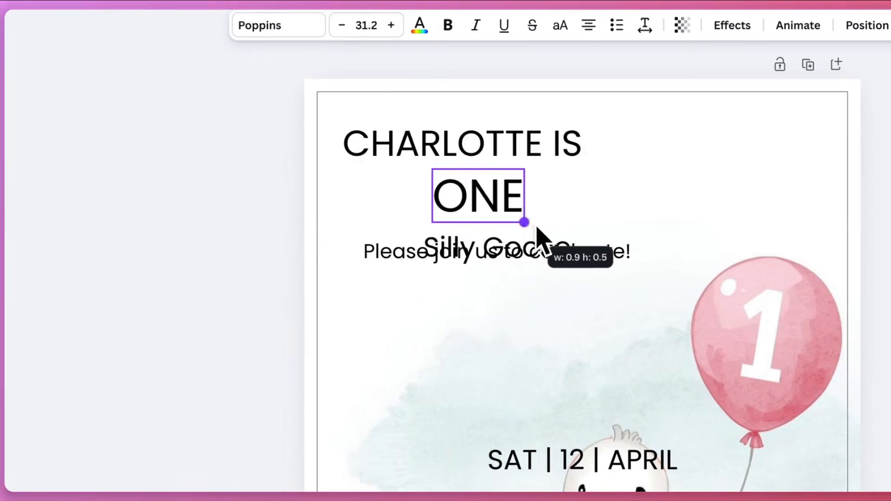
left_click_drag(584, 230, 643, 267)
left_click_drag(557, 219, 467, 198)
left_click_drag(582, 257, 578, 338)
left_click_drag(529, 250, 528, 380)
mouse_move(469, 210)
left_mouse_down()
mouse_move(488, 211)
mouse_move(480, 207)
left_mouse_up()
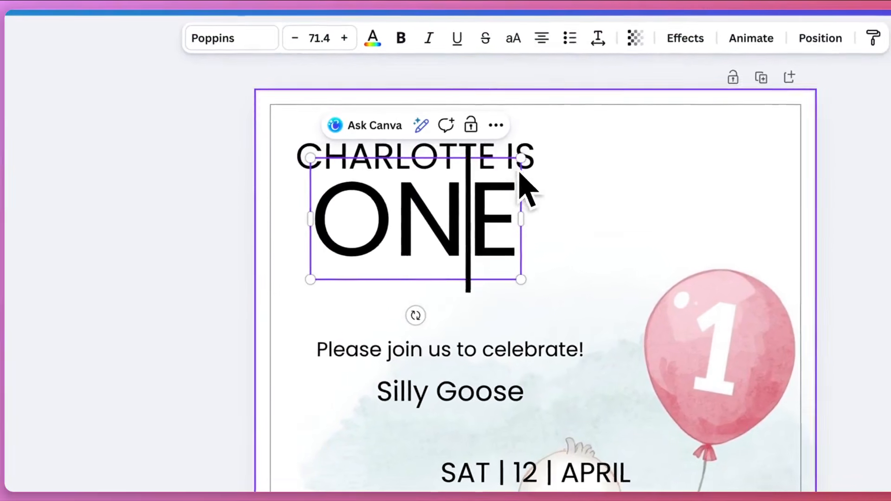
Refine the name line's size and the position of "ONE", and bring "Silly Goose" up directly beneath them
left_click(532, 160)
left_click_drag(538, 133, 548, 145)
left_click(498, 253)
mouse_move(497, 253)
left_mouse_down()
mouse_move(490, 240)
mouse_move(499, 240)
left_mouse_up()
left_click_drag(463, 385, 441, 297)
left_click_drag(526, 161, 525, 154)
Move "Please join us to celebrate!" further down and enlarge "Silly Goose" to match the width of "ONE"
left_click_drag(567, 206, 576, 313)
left_click(493, 172)
left_click_drag(441, 170, 444, 188)
left_click_drag(591, 170, 613, 185)
left_click_drag(559, 173, 560, 163)
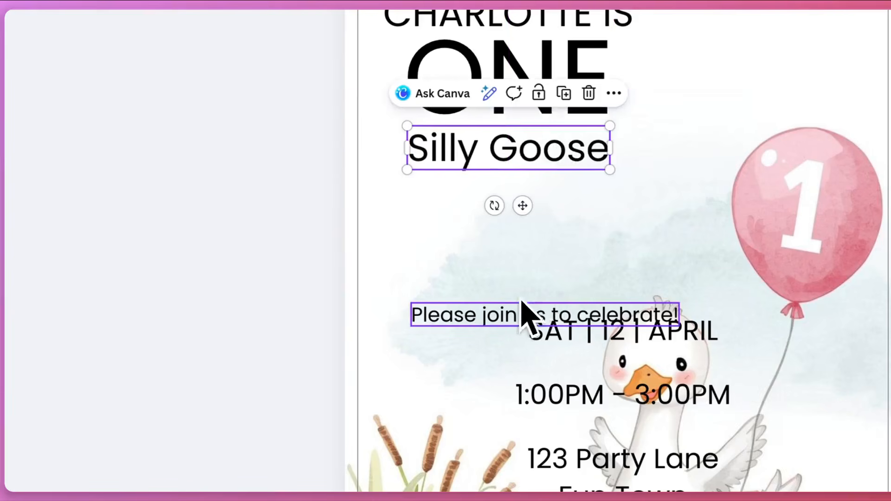
Shrink "Please join us to celebrate!" and place it directly beneath "Silly Goose", within the width of that line
left_click_drag(481, 304, 423, 189)
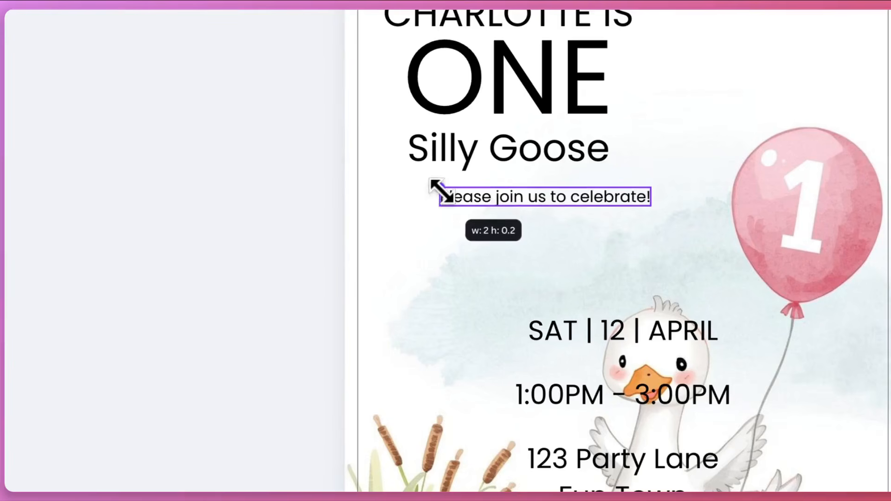
left_click_drag(488, 205, 488, 205)
left_click_drag(591, 208, 513, 199)
left_click_drag(413, 185, 428, 188)
left_click_drag(522, 194, 507, 191)
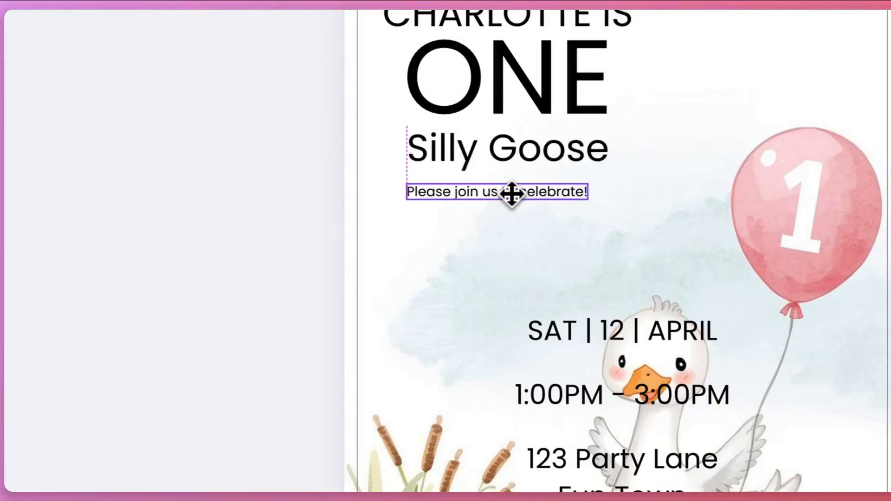
Move the "SAT | 12 | APRIL" date line beneath the celebration line and scale it to fit the text column
left_click_drag(584, 331, 424, 205)
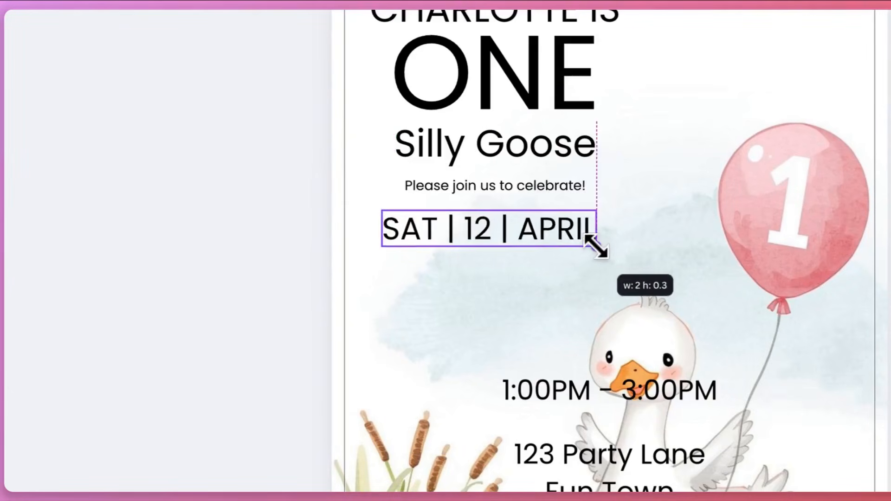
left_click_drag(596, 246, 597, 247)
left_click_drag(534, 232, 535, 233)
Shrink the "1:00PM - 3:00PM" time line and centre it directly beneath the date
left_click(566, 397)
left_click_drag(566, 398, 427, 277)
left_click_drag(451, 196, 412, 181)
left_click_drag(504, 205, 513, 186)
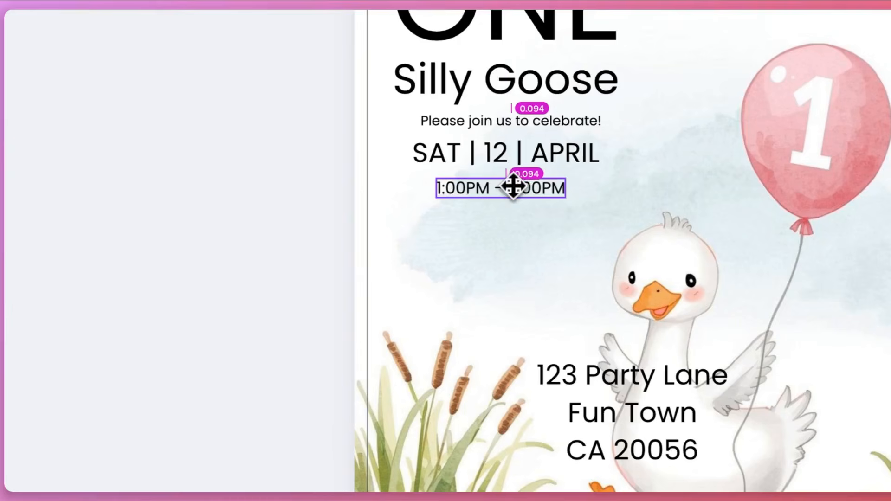
Shrink the three-line address block and place it centred beneath the party time
scroll(606, 358, "down", 3)
left_click_drag(599, 279, 450, 165)
left_click_drag(563, 136, 471, 188)
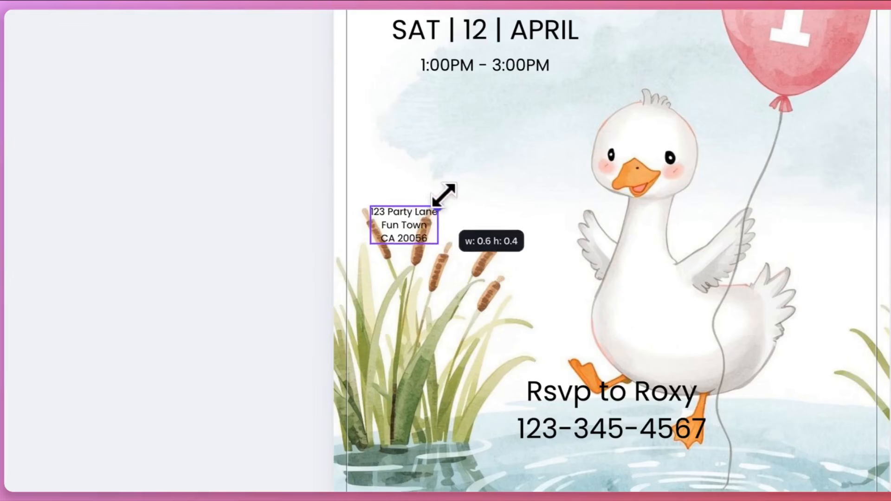
left_click_drag(430, 213, 491, 108)
Copy the address block's text style to the RSVP lines and place them directly beneath the address
scroll(581, 344, "down", 2)
left_click(603, 372)
left_click_drag(607, 323, 499, 360)
scroll(412, 146, "up", 5)
scroll(412, 145, "left", 2)
left_click(458, 243)
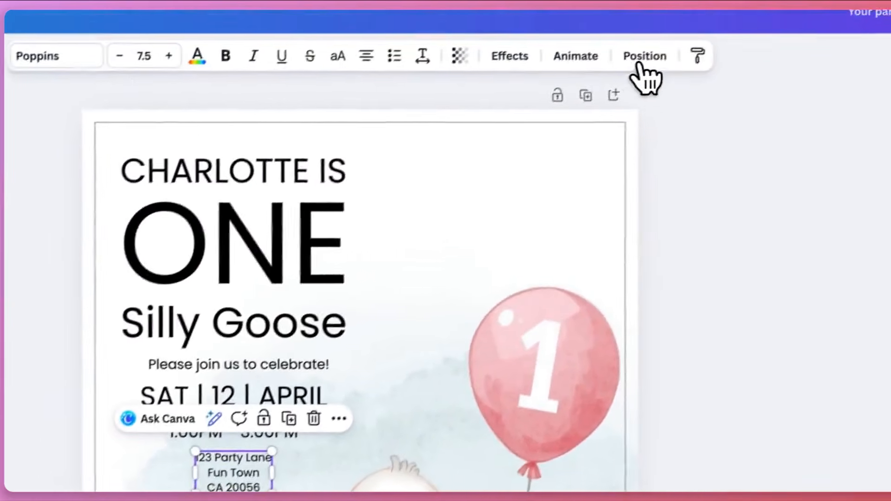
left_click(647, 71)
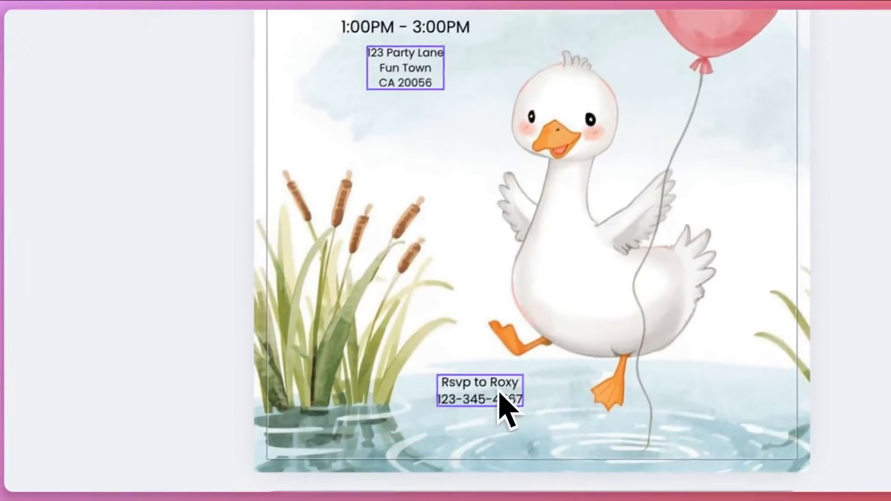
left_click(381, 497)
left_click_drag(370, 499, 301, 225)
left_click_drag(418, 330, 420, 341)
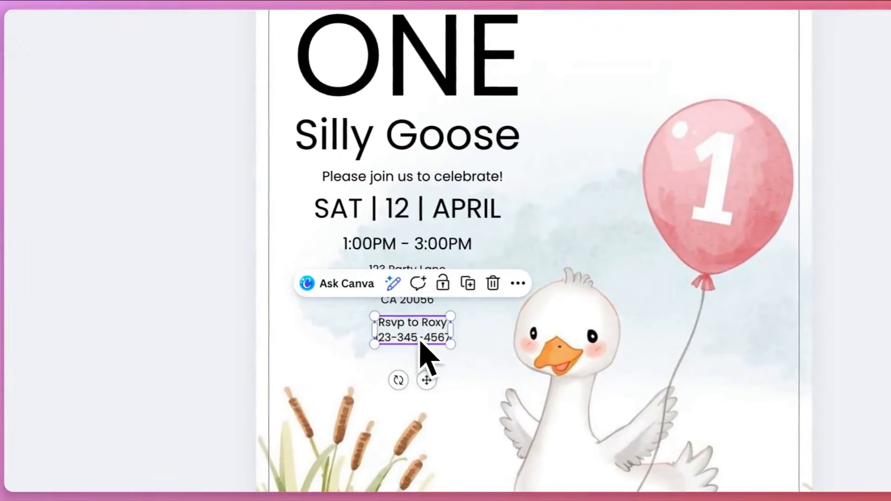
Lock the goose image's position, and select all the text lines together and space them evenly in a centred column
left_click(438, 371)
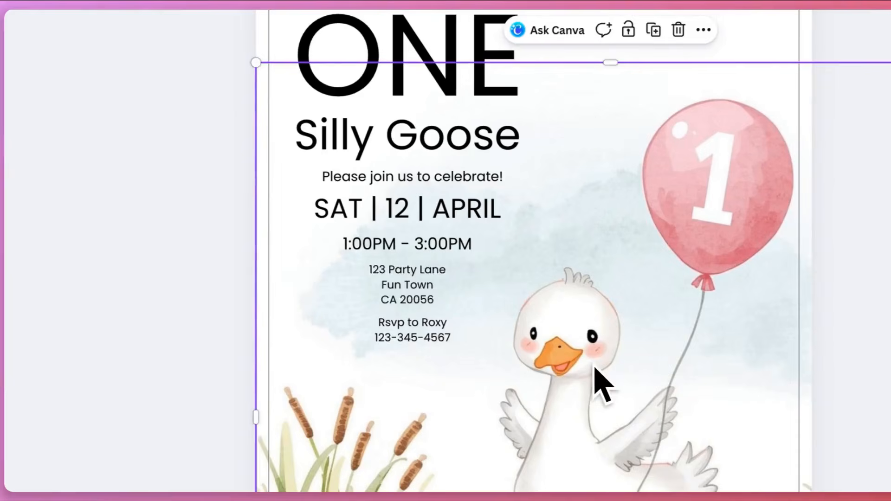
scroll(608, 177, "up", 3)
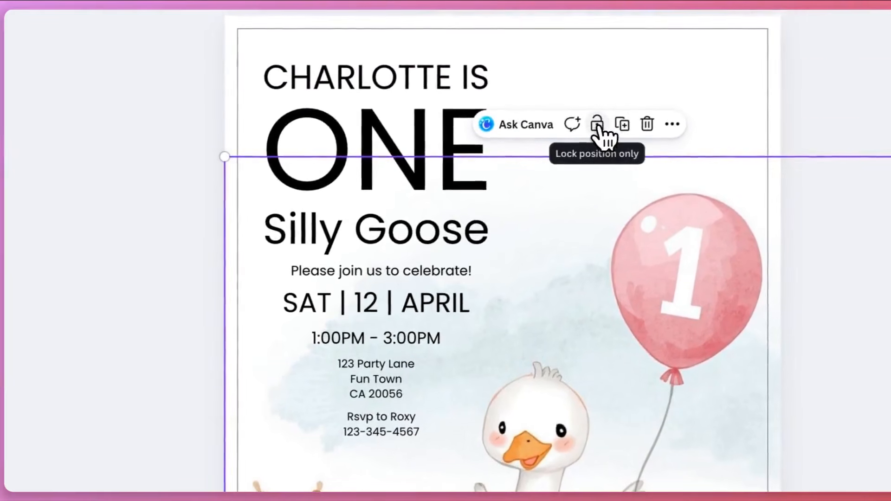
left_click(599, 124)
scroll(438, 442, "down", 5)
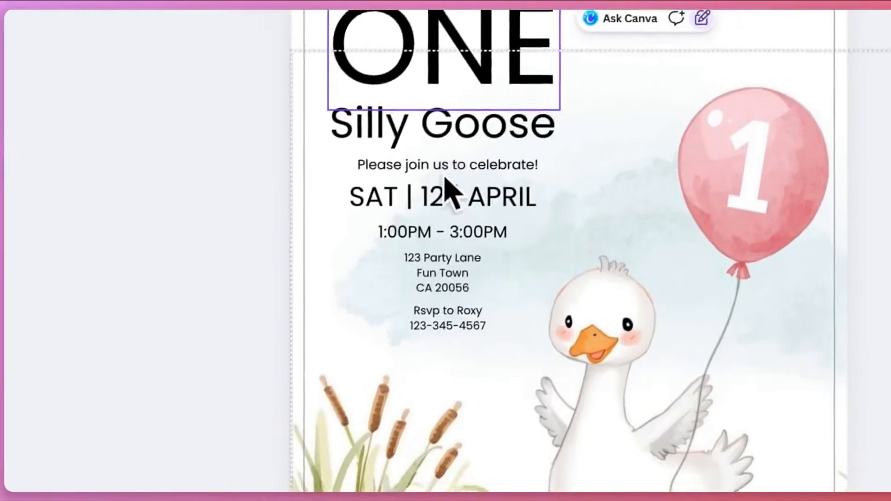
left_click_drag(442, 296, 304, 131)
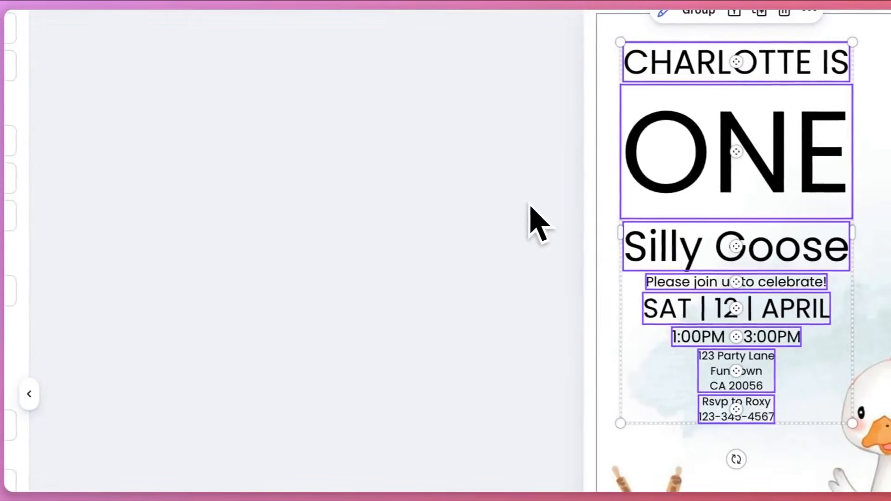
left_click(673, 142)
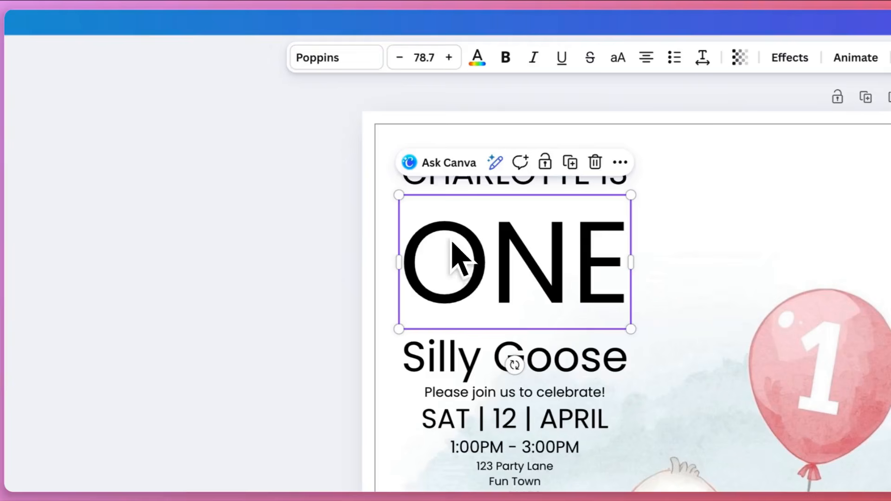
Move "ONE" up close beneath the name line and bring "Silly Goose" up directly under it
left_click_drag(453, 264, 449, 228)
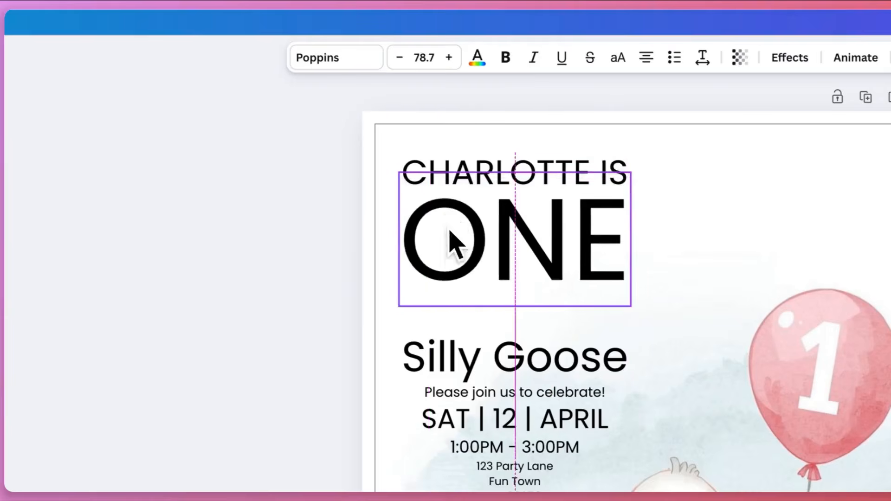
left_click_drag(464, 296, 463, 296)
left_click_drag(474, 374, 474, 325)
Tidy up the spacing of the three headline lines and move the event detail lines up together beneath them
left_click_drag(628, 346, 380, 130)
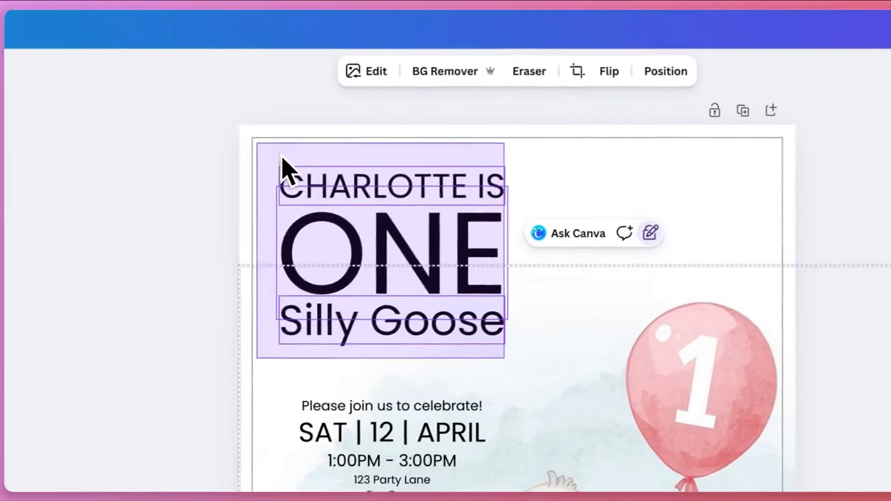
left_click_drag(282, 159, 282, 159)
left_click(785, 75)
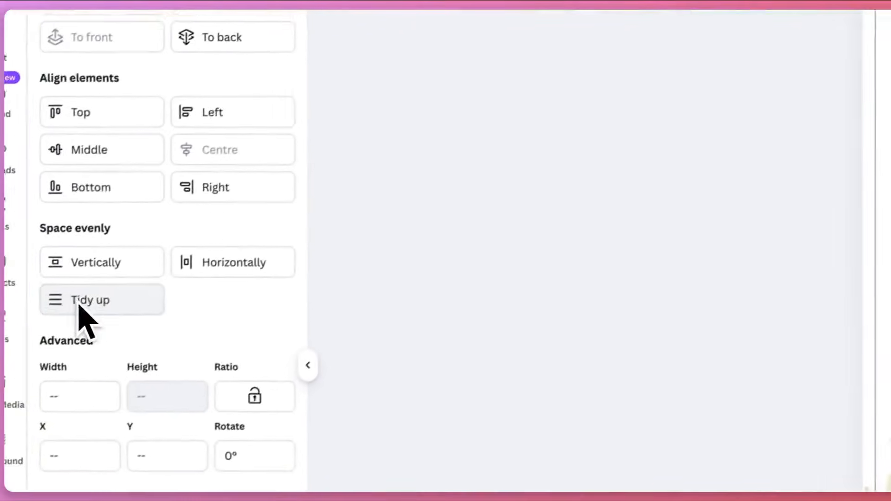
left_click(78, 303)
left_click(745, 375)
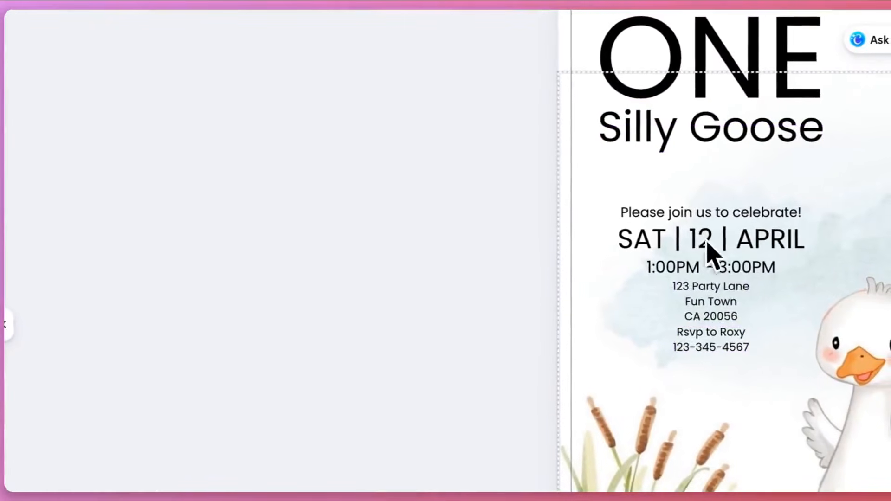
left_click_drag(707, 242, 659, 201)
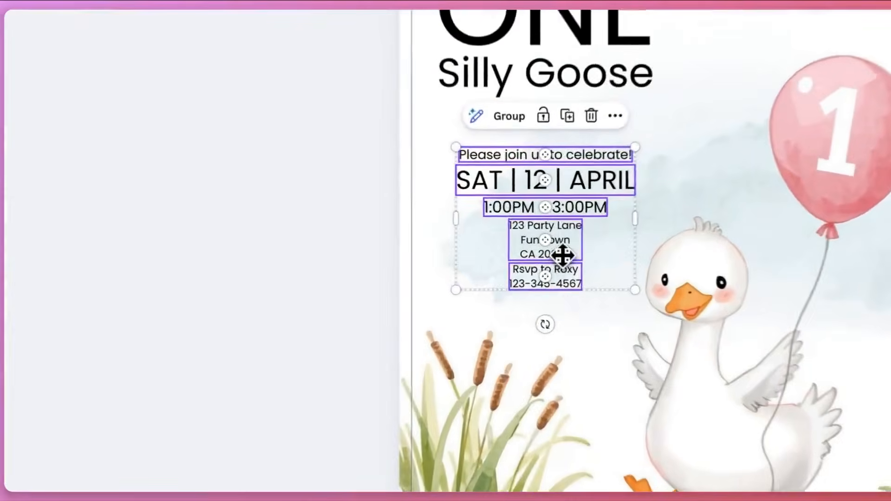
mouse_move(534, 259)
left_mouse_down()
mouse_move(544, 243)
mouse_move(535, 251)
left_mouse_up()
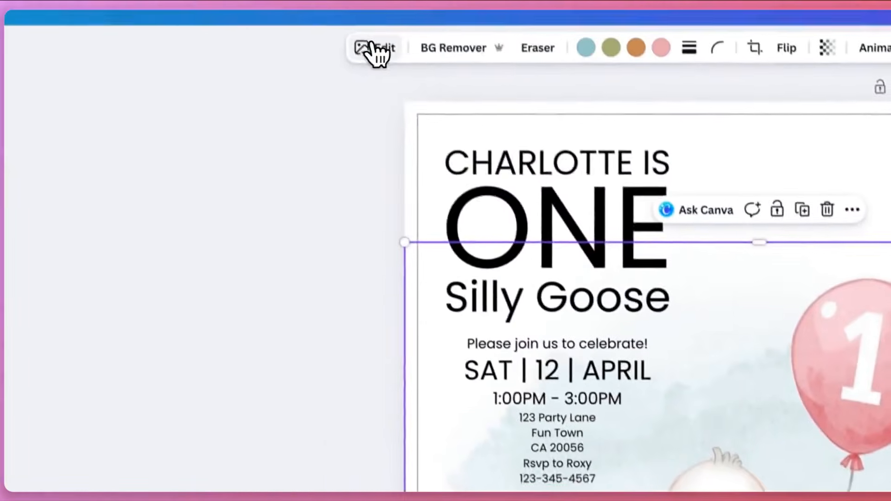
Apply the Luna filter to the goose image
left_click(387, 71)
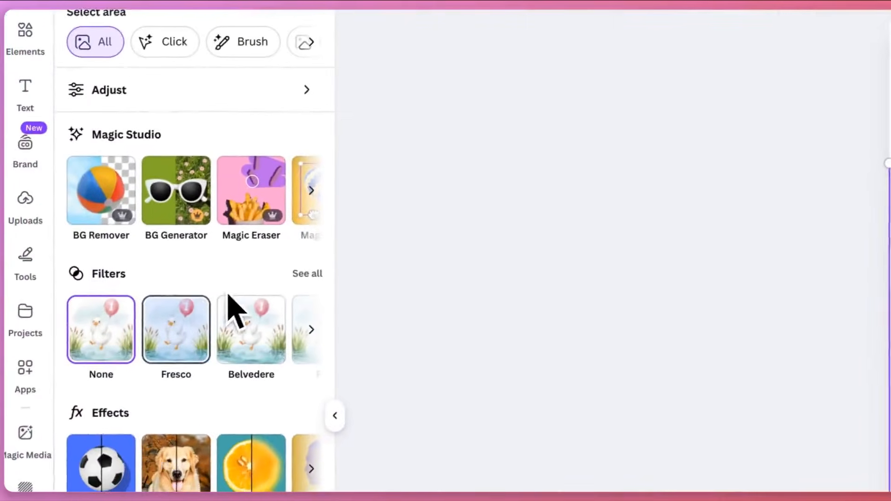
left_click(314, 270)
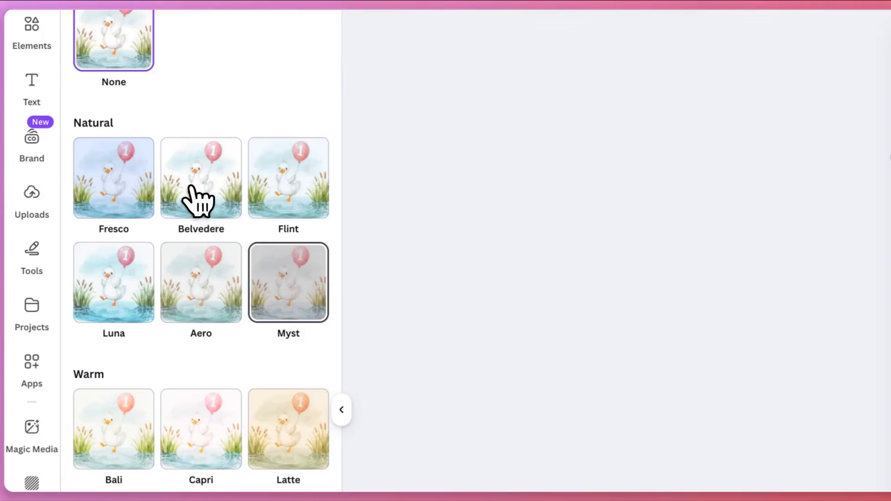
left_click(198, 201)
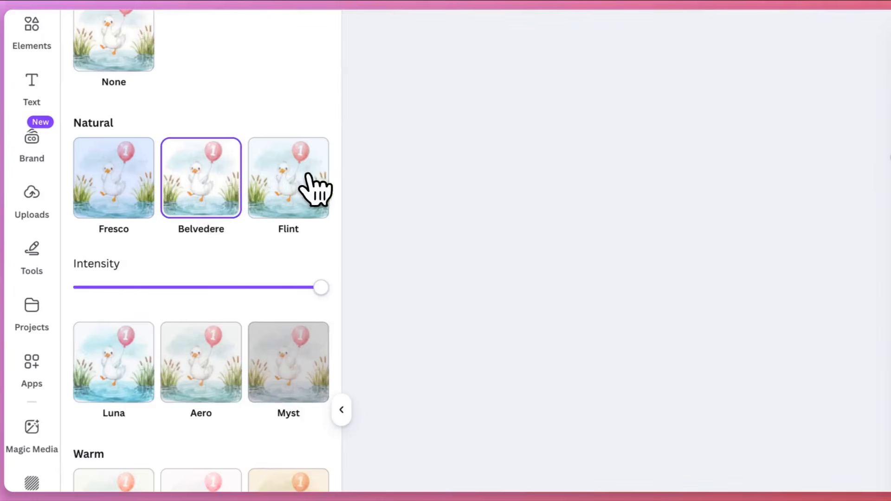
left_click(140, 364)
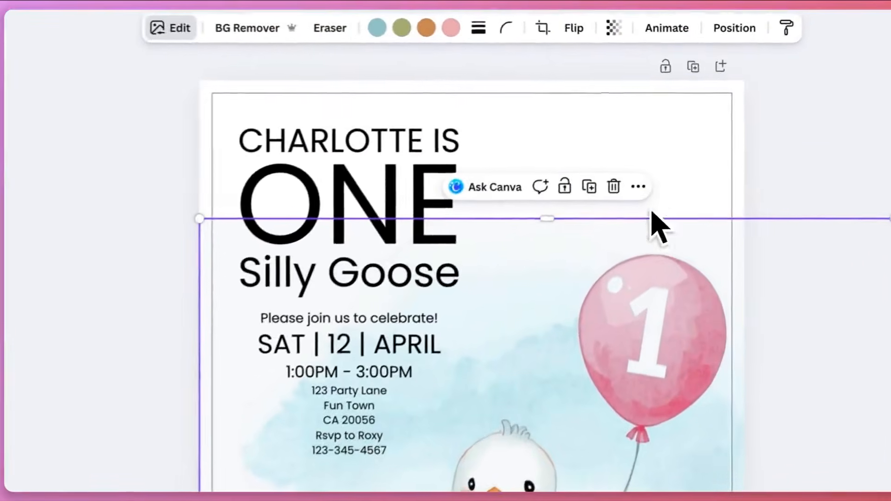
Recolour the balloon in the goose image with a more saturated custom pink
left_click(622, 108)
left_click(638, 395)
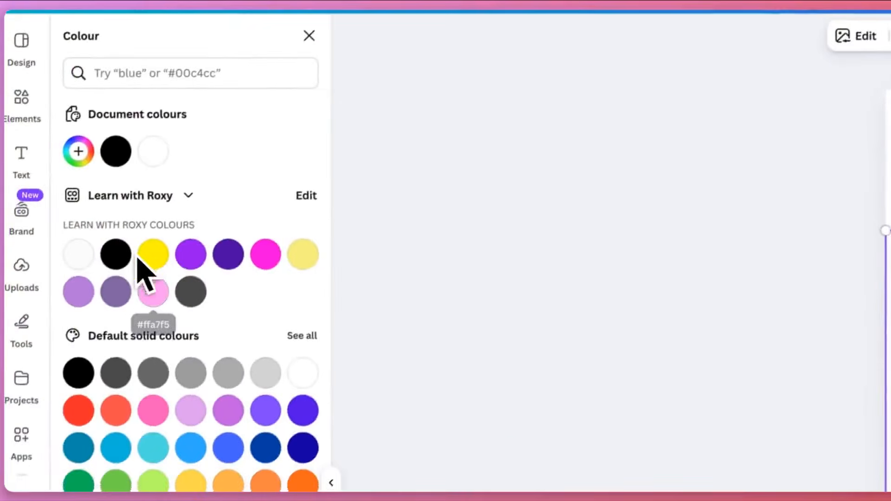
left_click(159, 281)
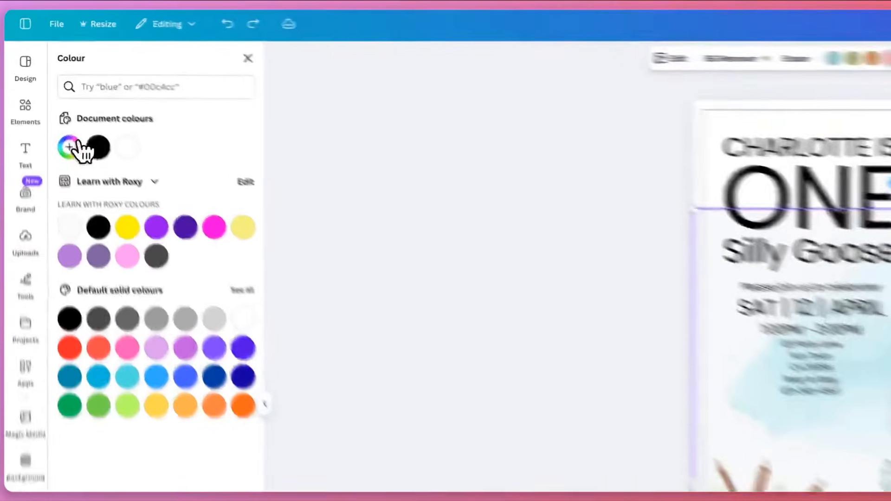
left_click(46, 99)
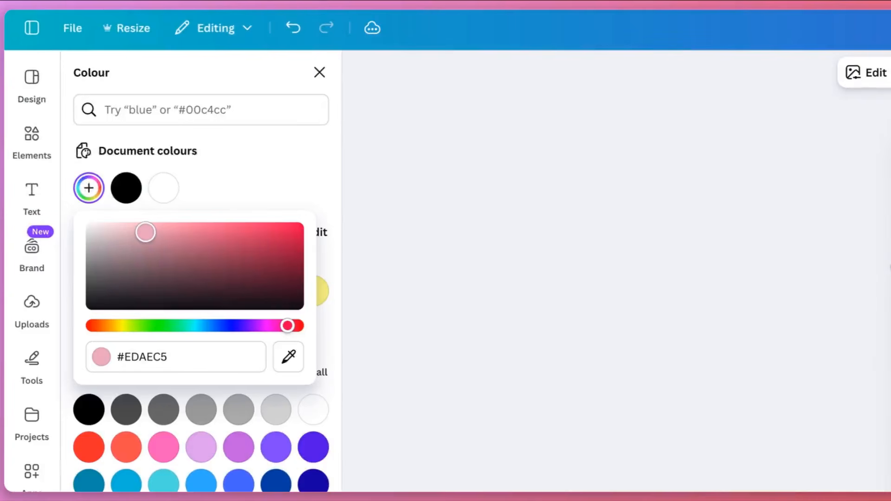
left_click_drag(151, 232, 179, 232)
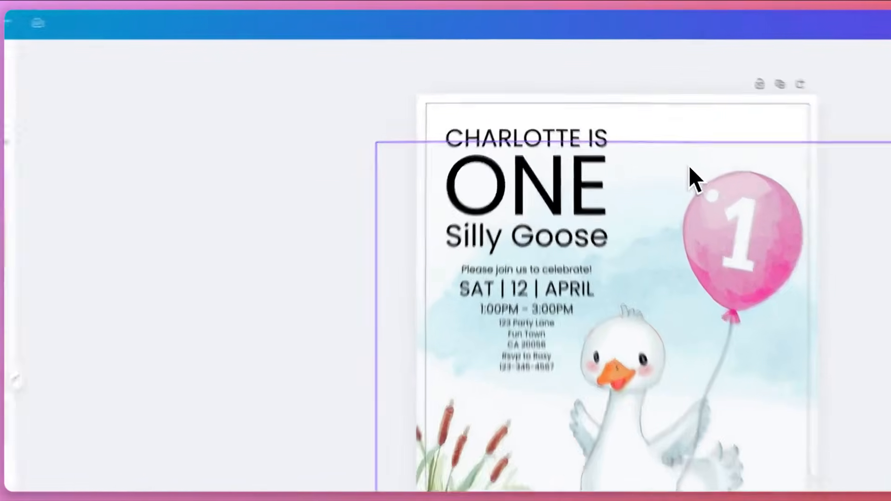
Enlarge the goose image and reposition it so the sky reaches higher and the balloon sits beside the headline
left_click(681, 158)
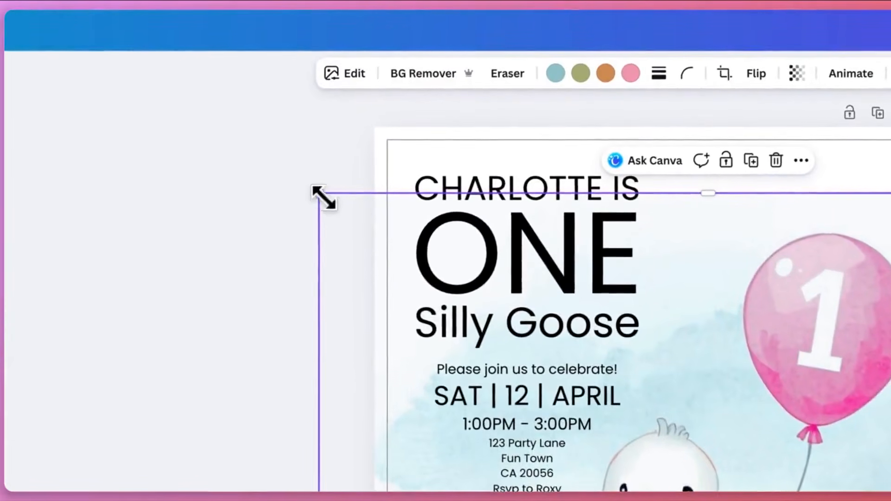
left_click_drag(324, 198, 268, 142)
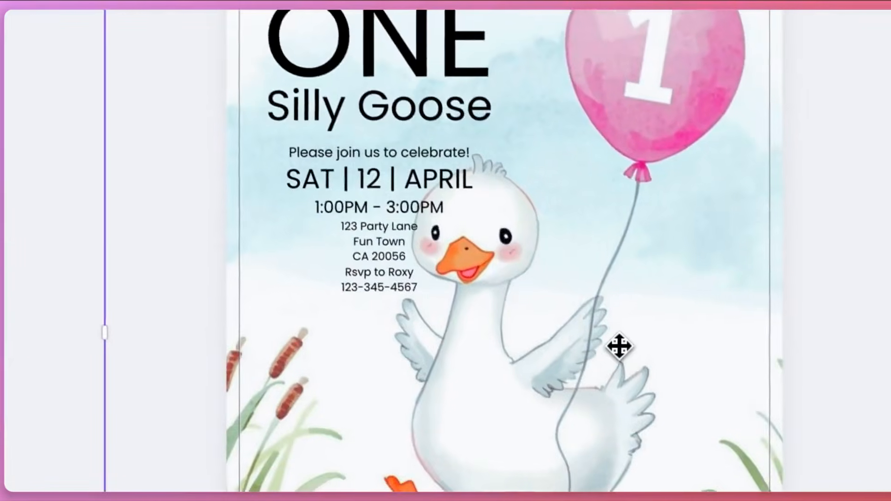
mouse_move(619, 346)
left_mouse_down()
mouse_move(619, 336)
mouse_move(621, 372)
mouse_move(620, 364)
left_mouse_up()
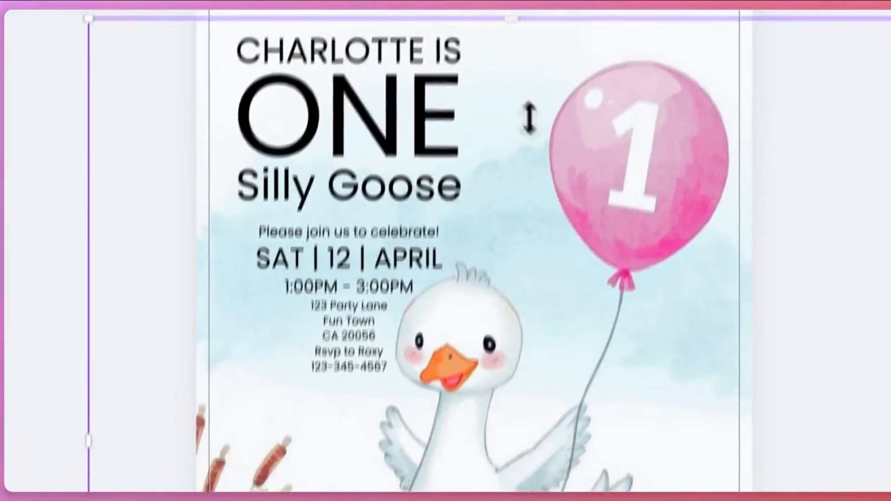
left_click_drag(484, 128, 480, 122)
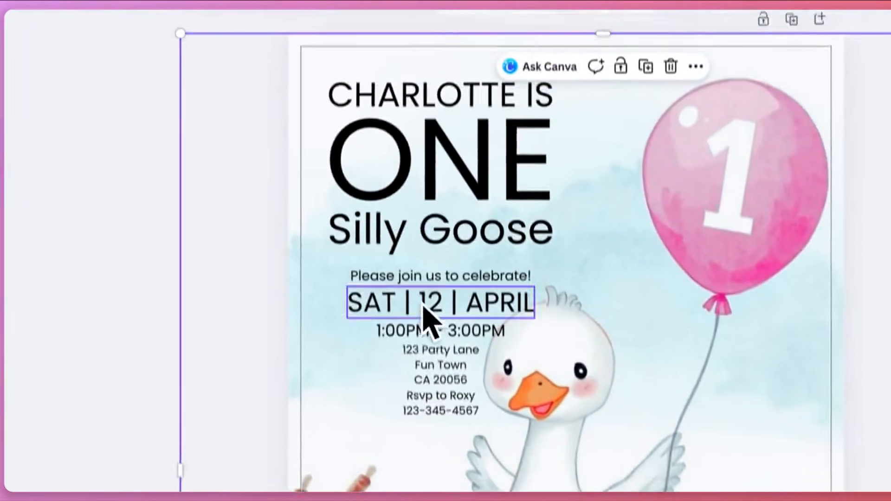
Lock the goose image's position and refine the text block's size and placement near the card's left edge
left_click(622, 60)
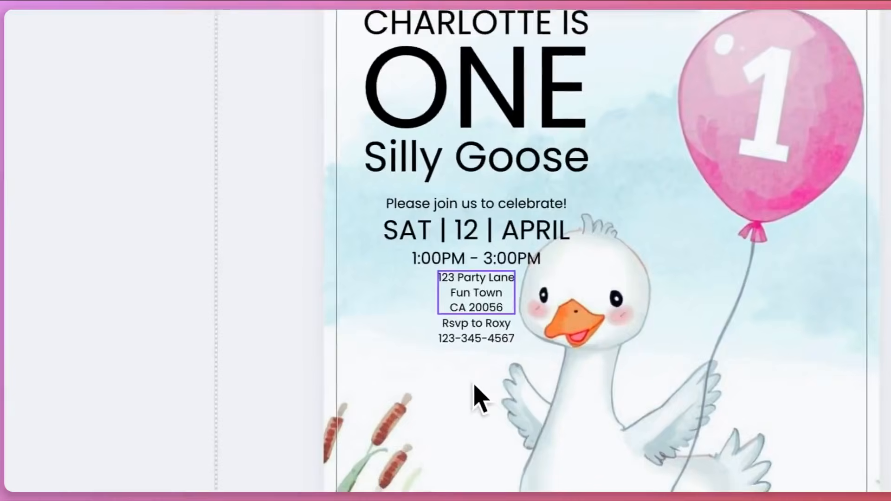
left_click_drag(474, 383, 508, 202)
left_click_drag(501, 253, 492, 250)
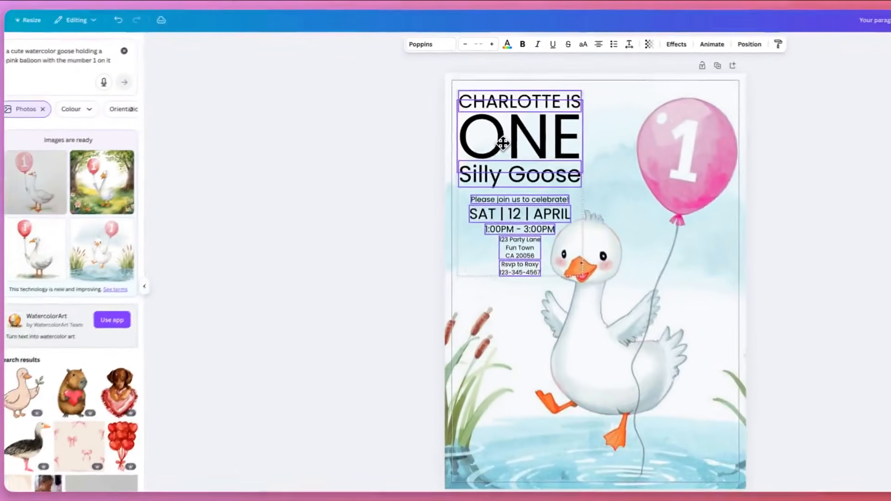
left_click_drag(503, 143, 499, 149)
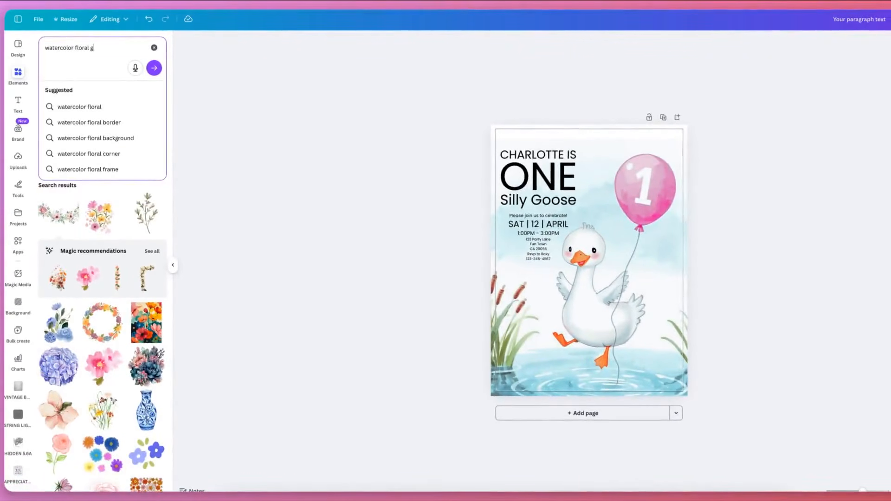
Search the free elements for "watercolor floral garland" and browse the results for a suitable decoration
key("Return")
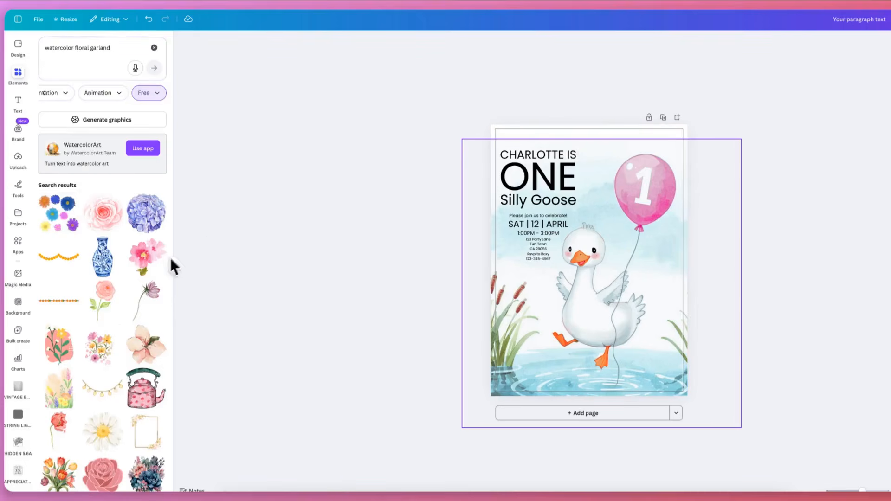
scroll(104, 321, "down", 5)
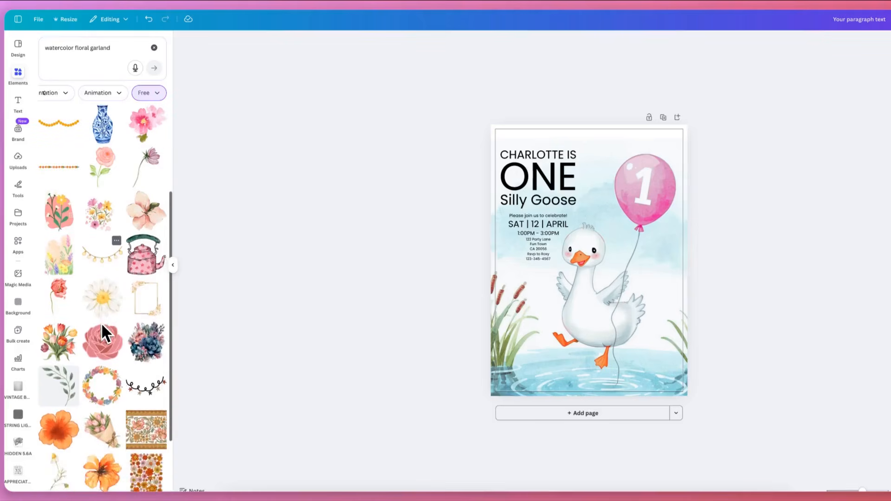
scroll(101, 322, "down", 5)
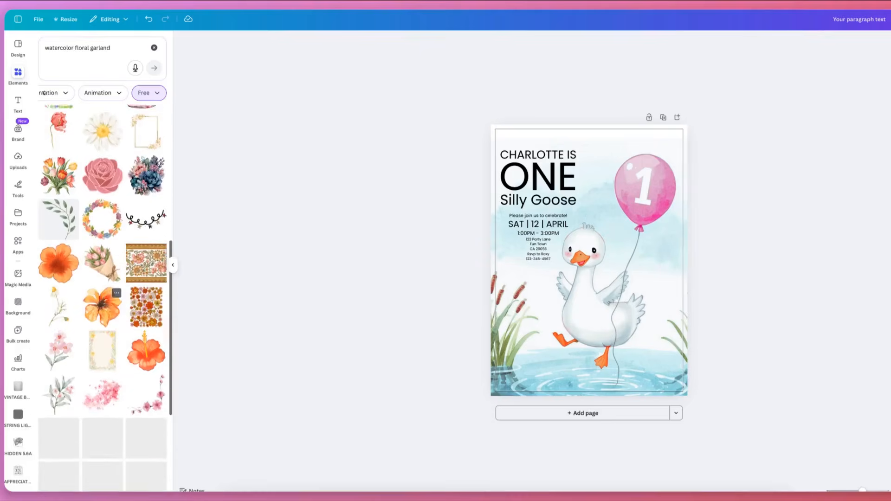
scroll(102, 321, "down", 2)
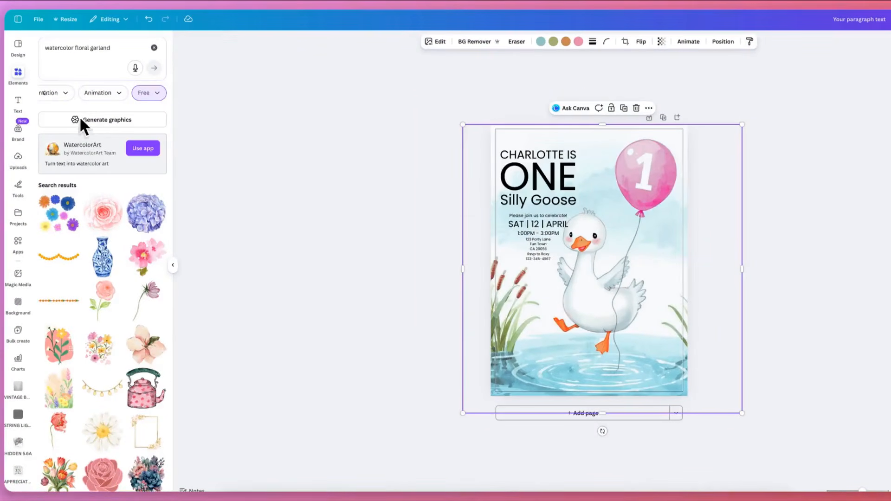
Try filtering the floral garland graphics by pink, and remove the colour filter after browsing the results
scroll(111, 99, "left", 4)
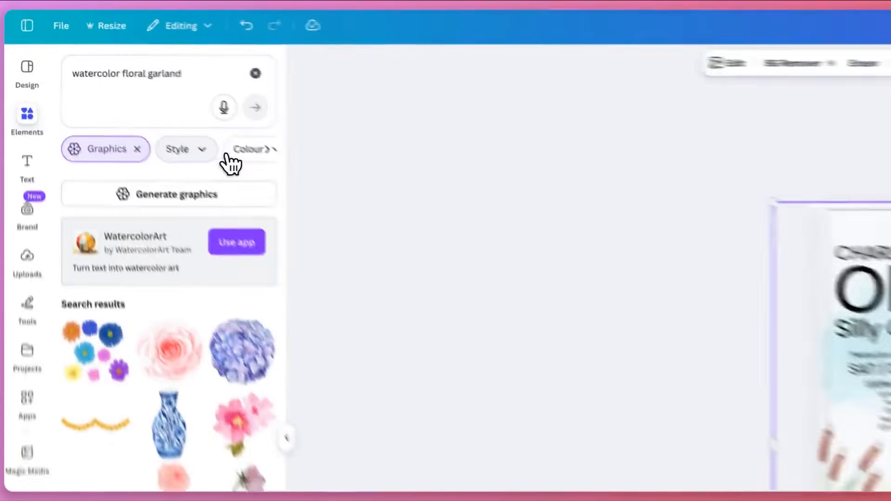
left_click(289, 181)
left_click(204, 257)
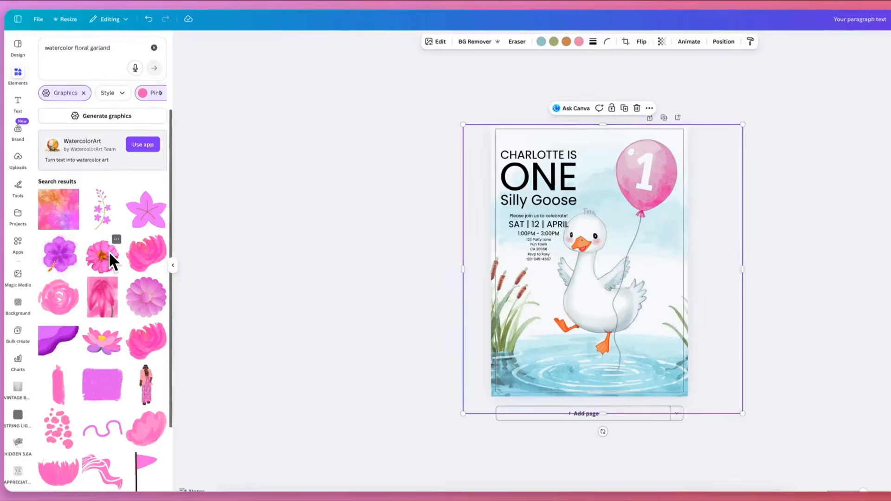
scroll(109, 251, "down", 3)
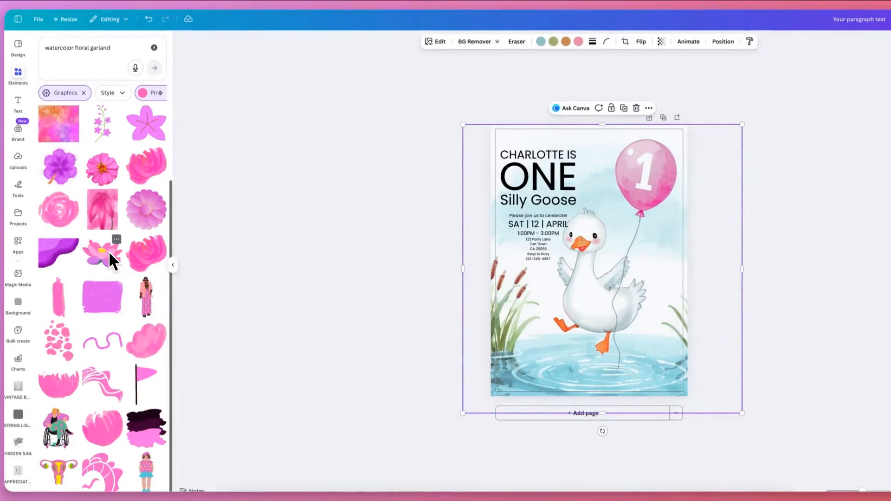
scroll(102, 278, "up", 3)
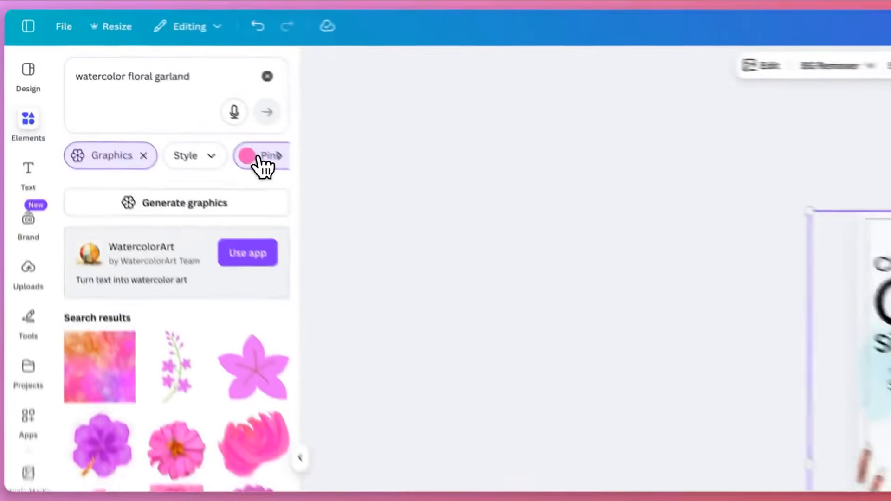
left_click(152, 93)
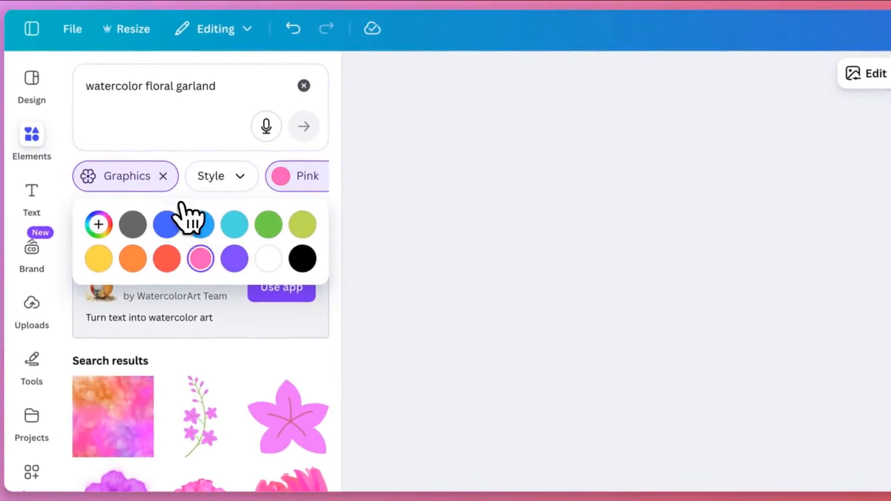
left_click(201, 258)
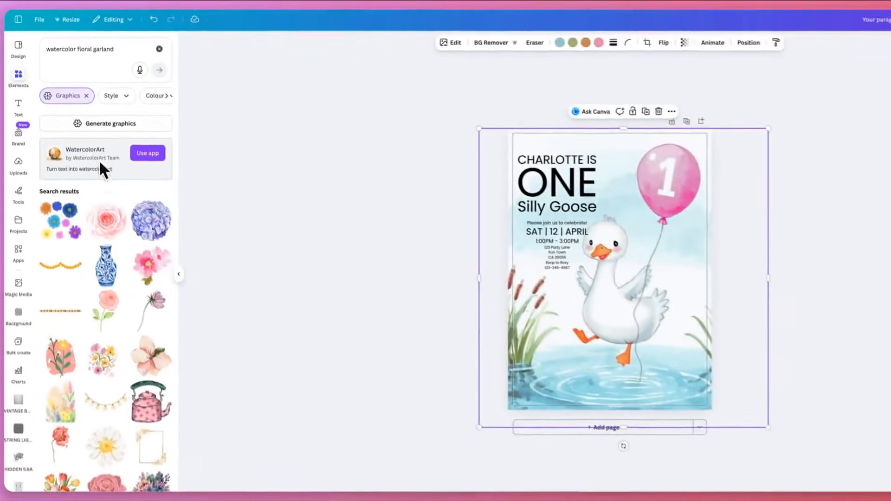
Find the curved multicoloured floral garland among the unfiltered results, add it to the card, scale it down and move it to the upper-left corner
scroll(110, 239, "down", 2)
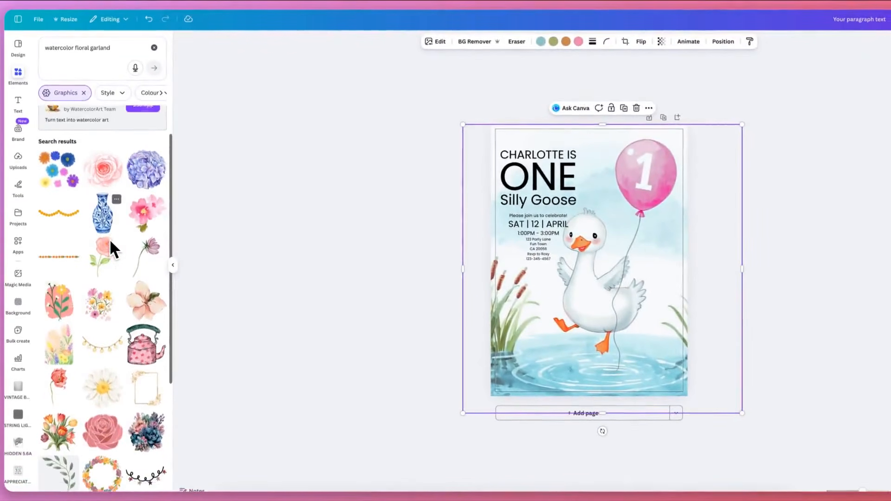
scroll(110, 238, "down", 4)
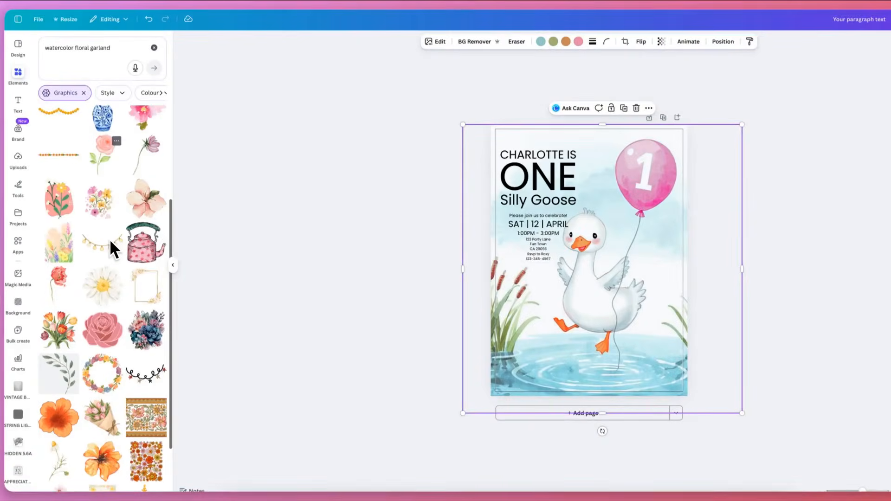
scroll(110, 239, "down", 5)
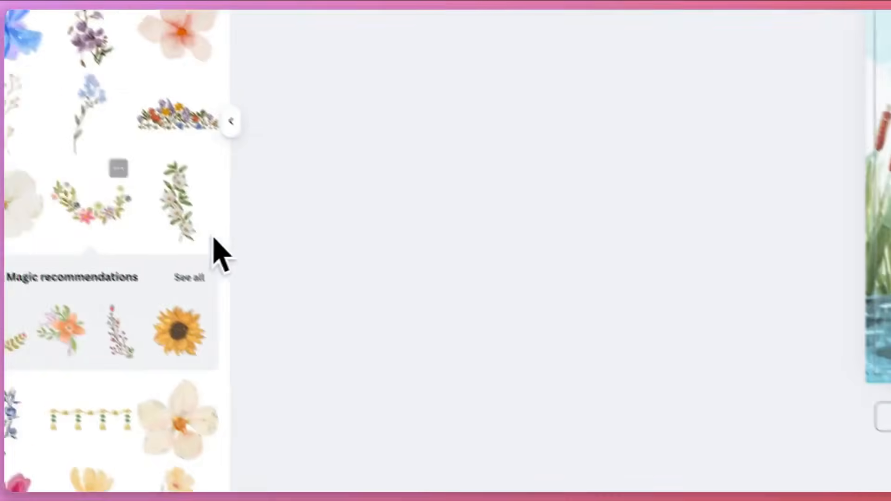
scroll(221, 284, "down", 2)
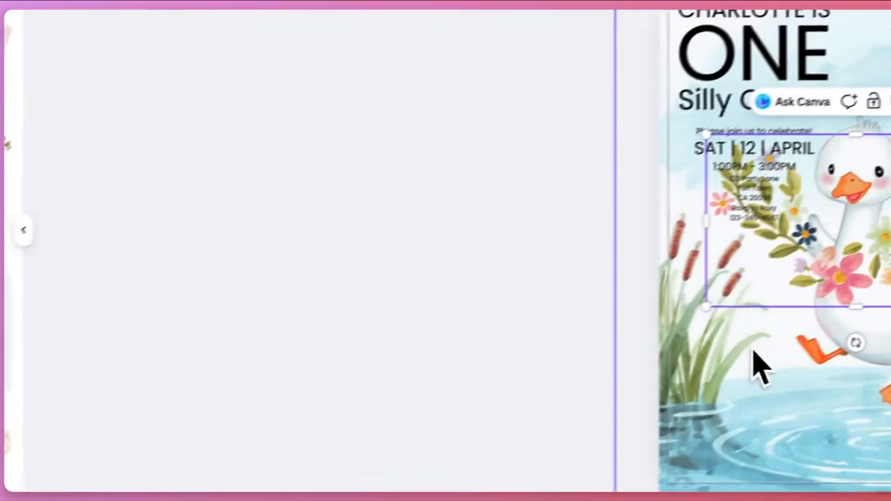
left_click_drag(742, 364, 515, 205)
left_click_drag(611, 338, 511, 139)
Rotate the floral garland and adjust its position so it wraps around the card's upper-left corner beside the headline
left_click_drag(470, 170, 501, 159)
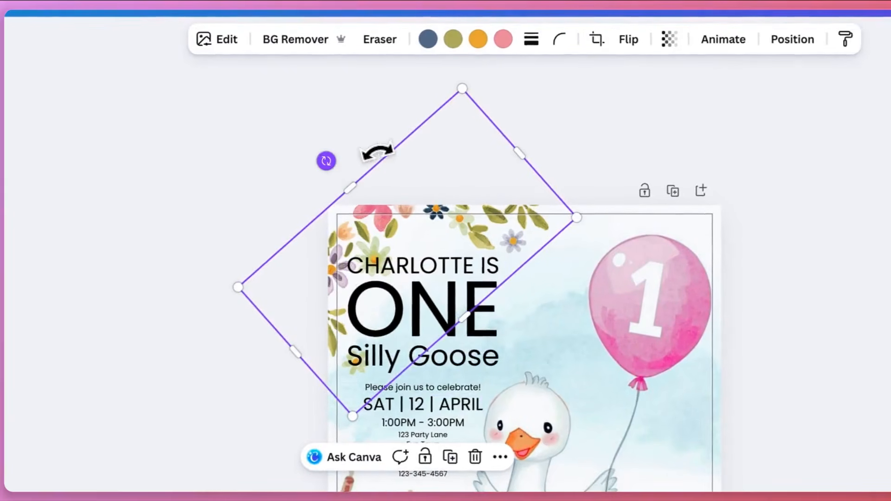
left_click_drag(377, 152, 361, 147)
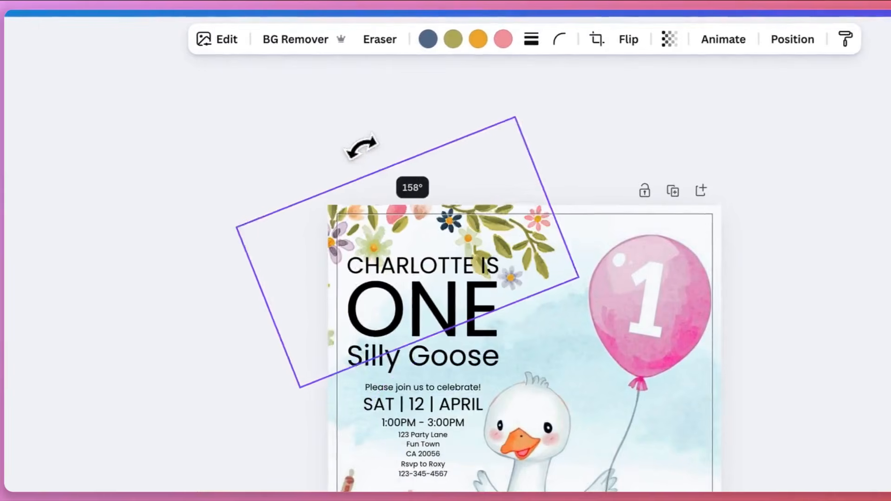
left_click_drag(352, 197, 352, 197)
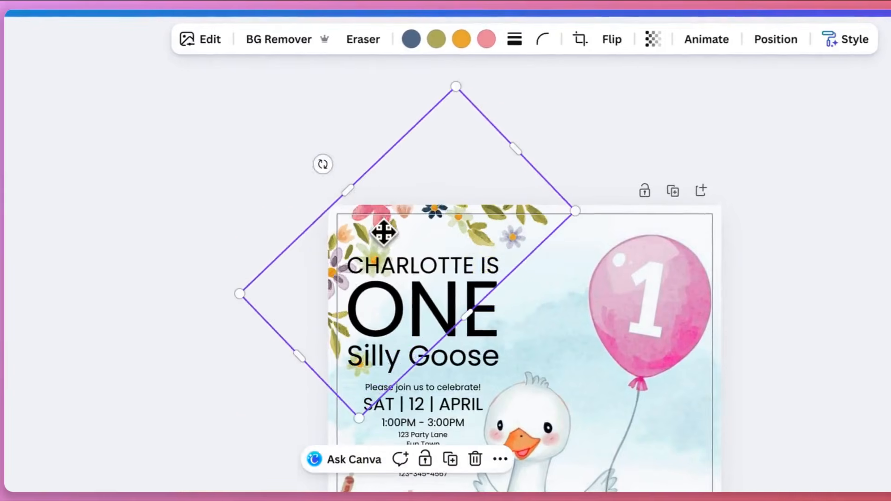
left_click_drag(384, 231, 383, 239)
left_click_drag(318, 184, 292, 198)
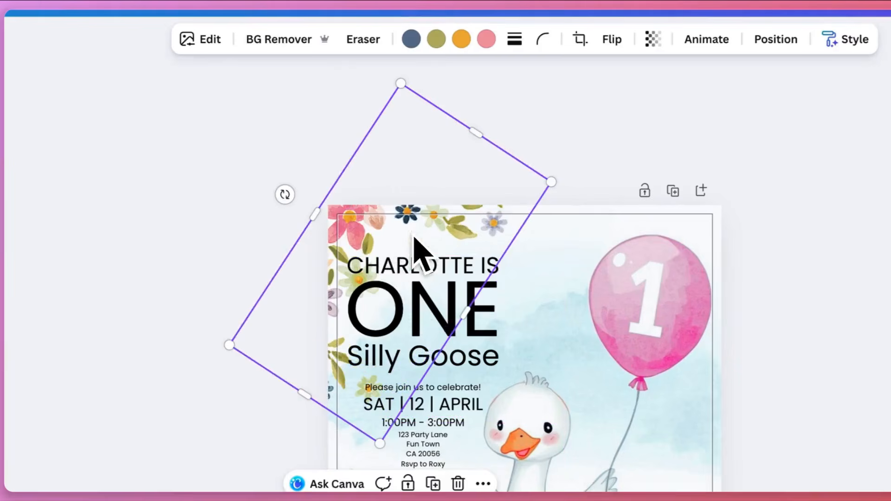
Duplicate the corner garland, then rotate and position the copy so it frames the card's upper-right corner above the balloon
key("super+d")
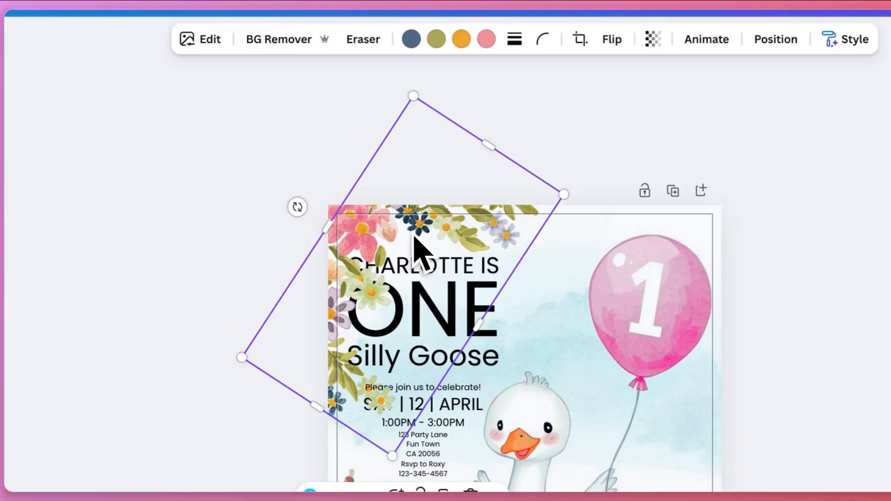
left_click_drag(540, 215, 568, 243)
left_click_drag(515, 286, 517, 290)
left_click_drag(464, 173, 544, 166)
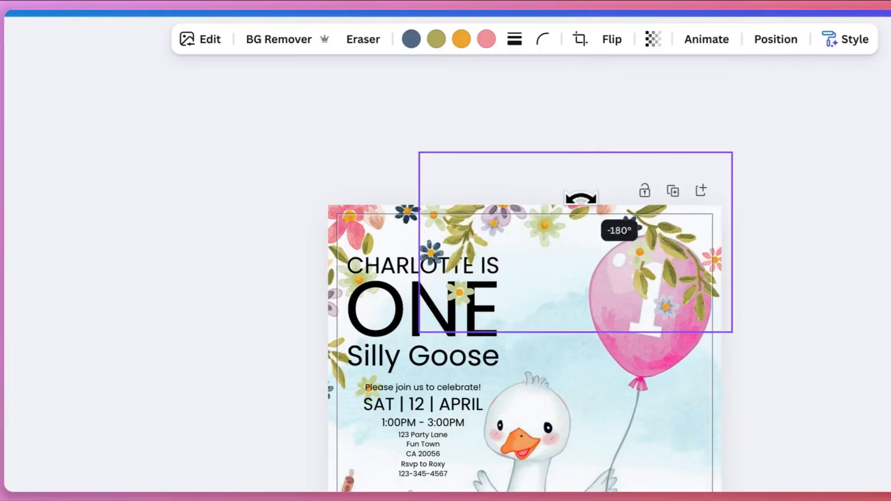
left_click_drag(632, 242, 709, 248)
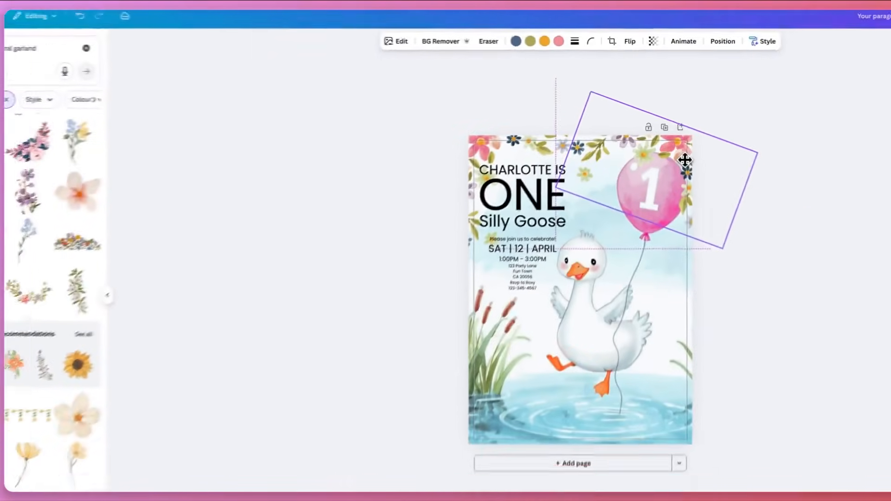
left_click_drag(685, 159, 685, 156)
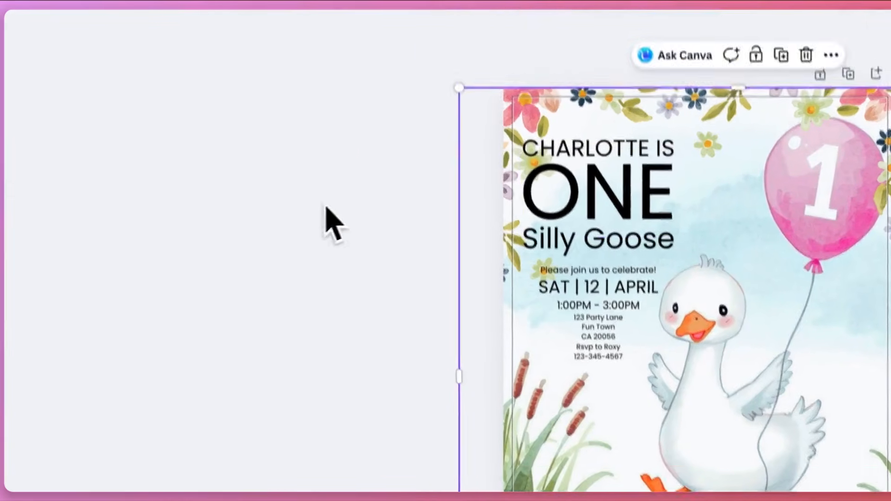
Move the goose image slightly down so the balloon sits lower beneath the flowers
left_click(284, 126)
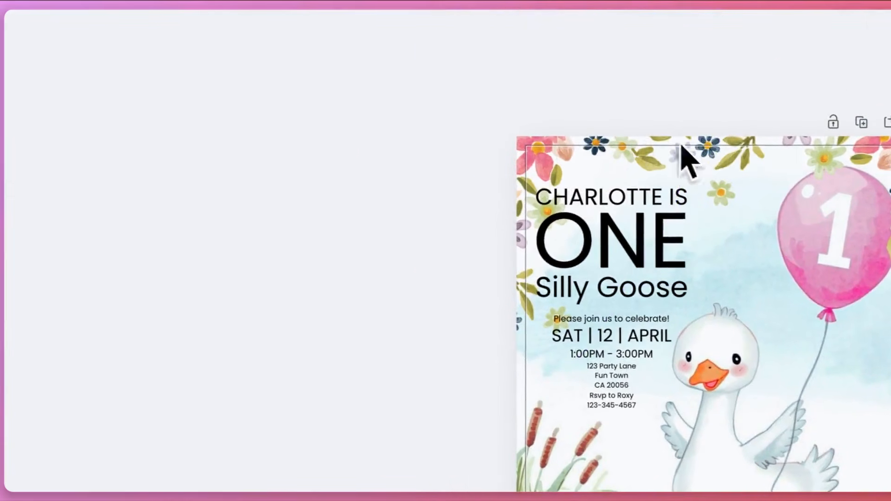
scroll(680, 394, "down", 4)
scroll(681, 395, "right", 3)
left_click_drag(573, 344, 565, 361)
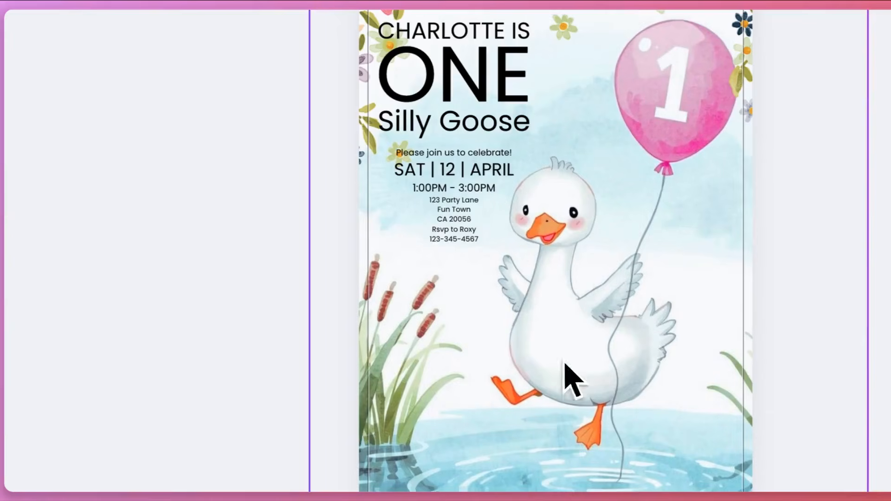
scroll(301, 37, "up", 4)
Fill the card's top edge between the corners with additional garland flowers and shift the text block slightly inward and down
left_click_drag(275, 160, 723, 243)
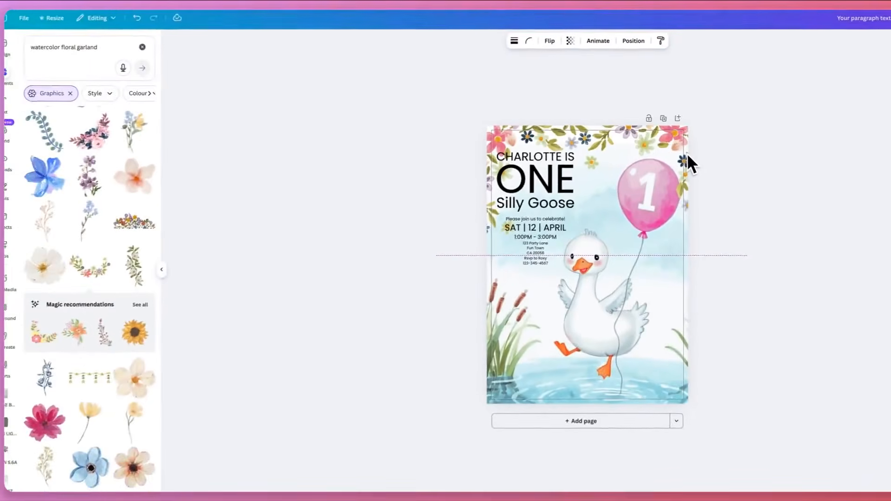
key("Left")
key("Left")
key("Left")
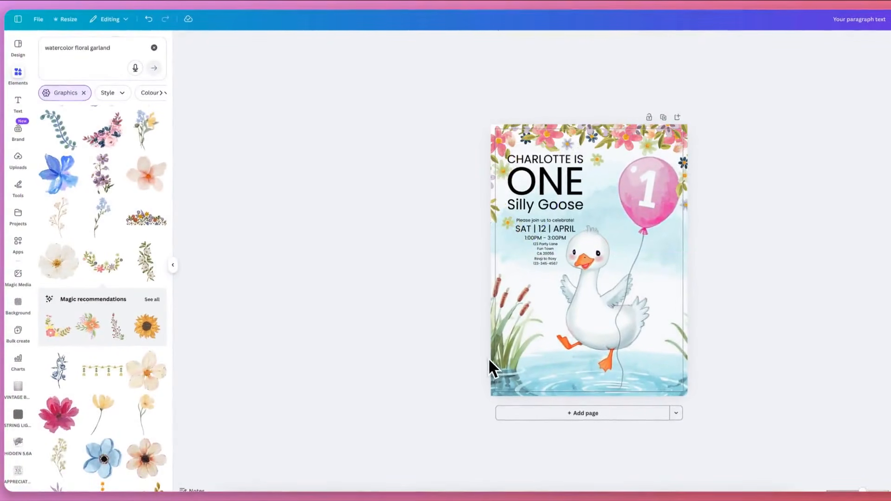
Set the name line above "ONE" in the Hatton font, about as wide as "ONE"
left_click(559, 160)
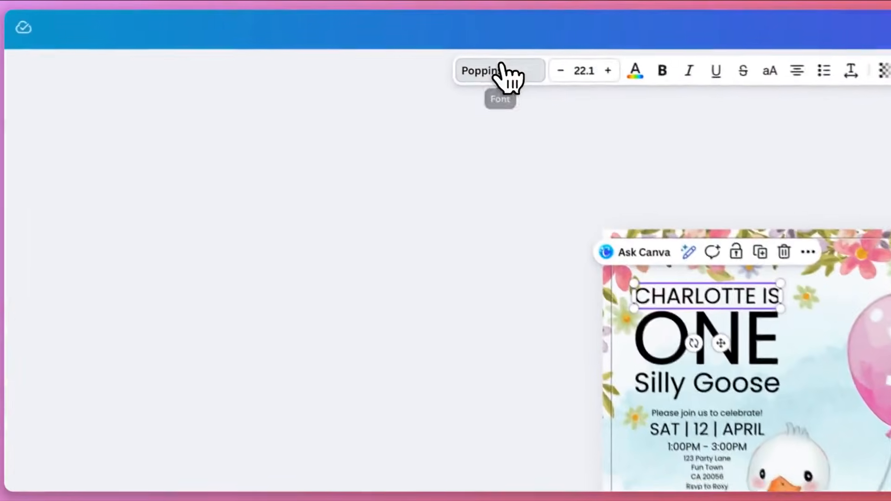
left_click(441, 41)
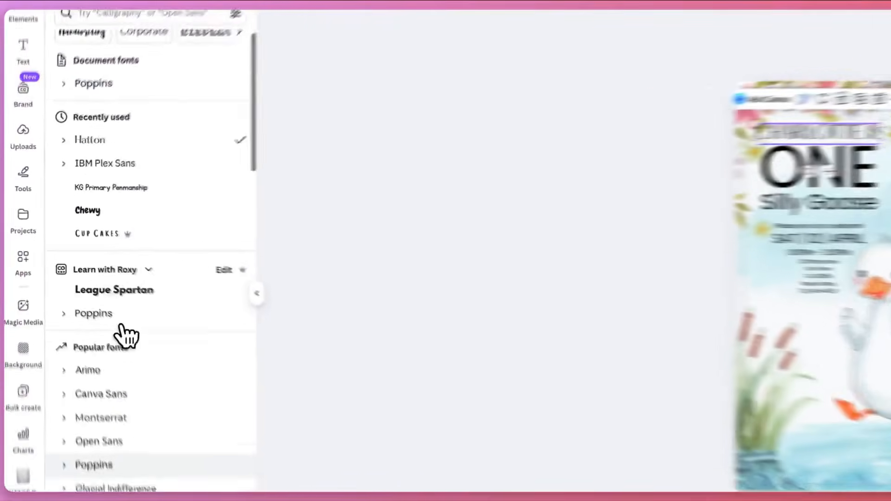
scroll(125, 335, "down", 3)
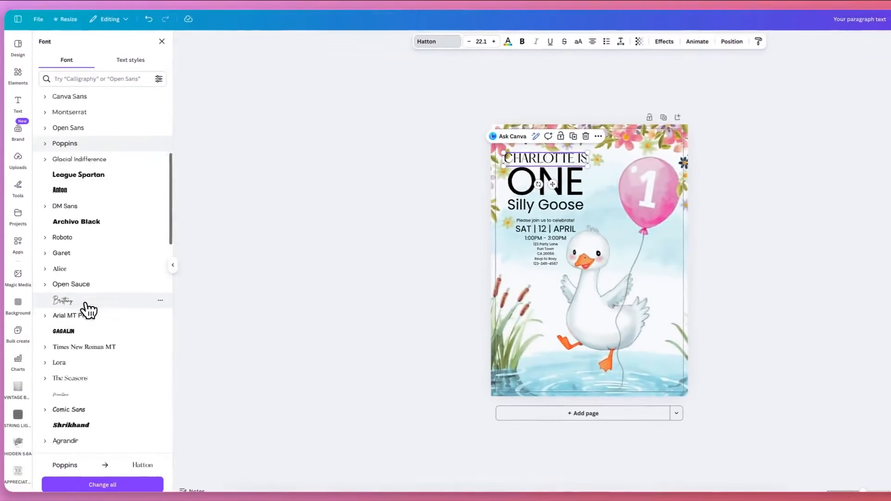
scroll(85, 306, "down", 3)
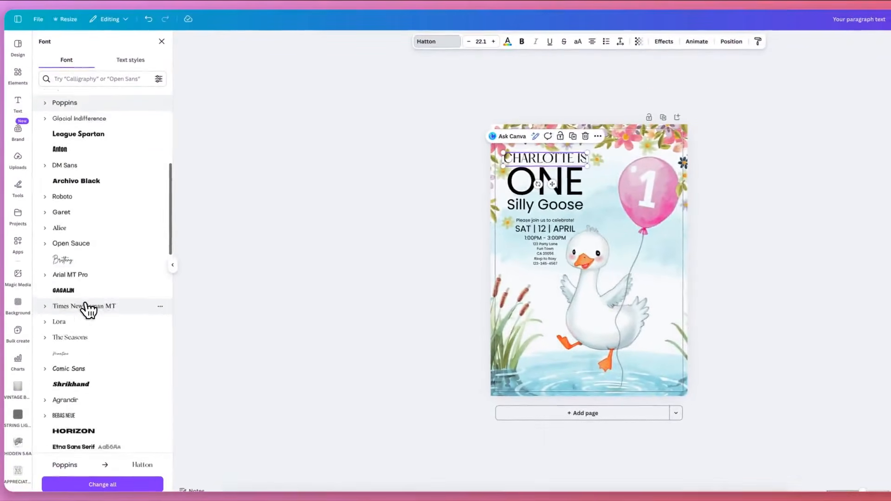
left_click(85, 302)
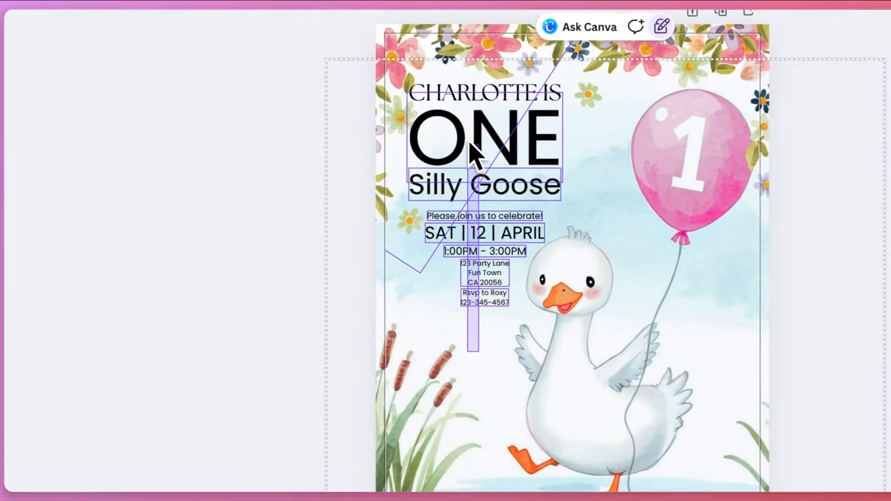
Select all text below the name line, from "ONE" to the RSVP details, and move it down to leave a gap
left_click_drag(472, 143, 540, 161)
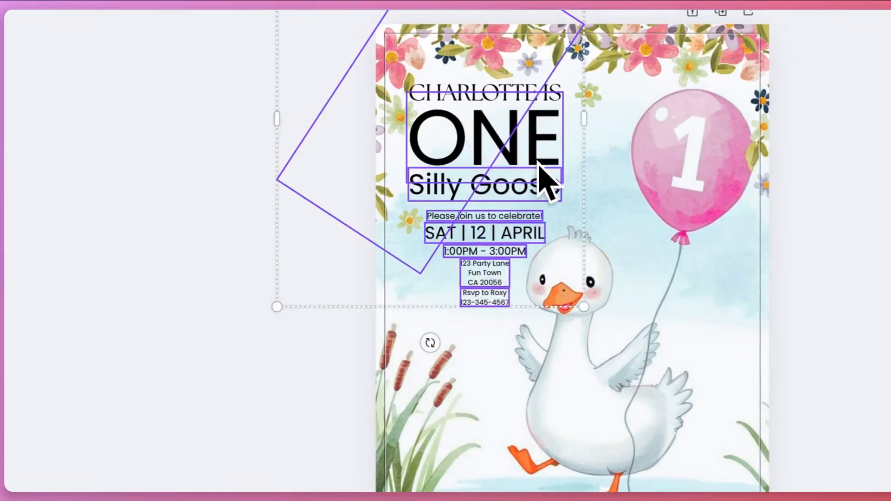
left_click(499, 379)
left_click(495, 160)
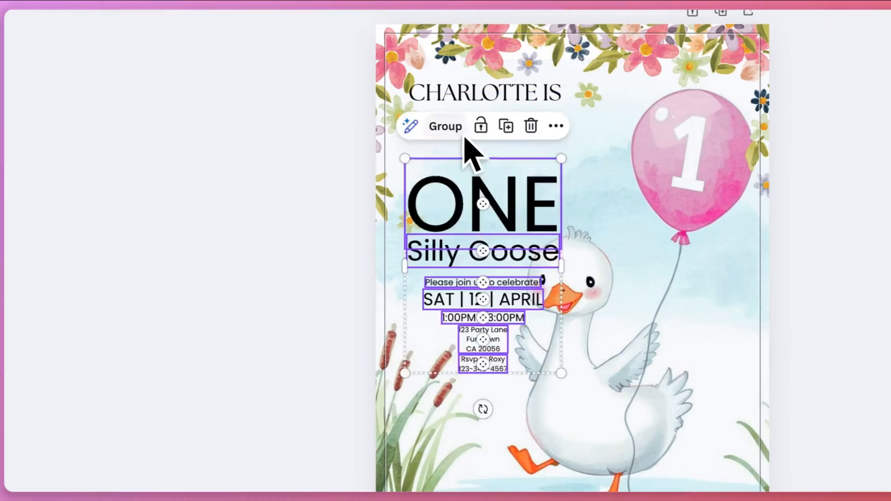
scroll(462, 183, "up", 2)
Split "IS" from the name line into its own text box and centre it just below the name
left_click(523, 146)
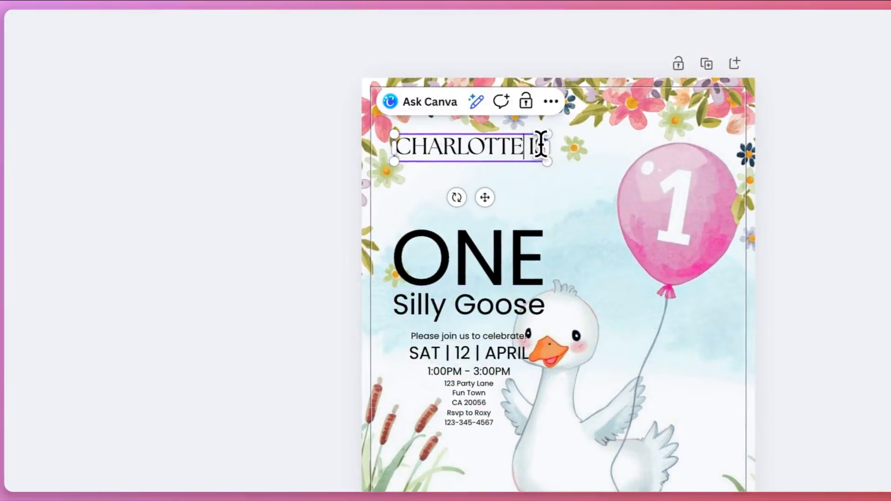
key("BackSpace")
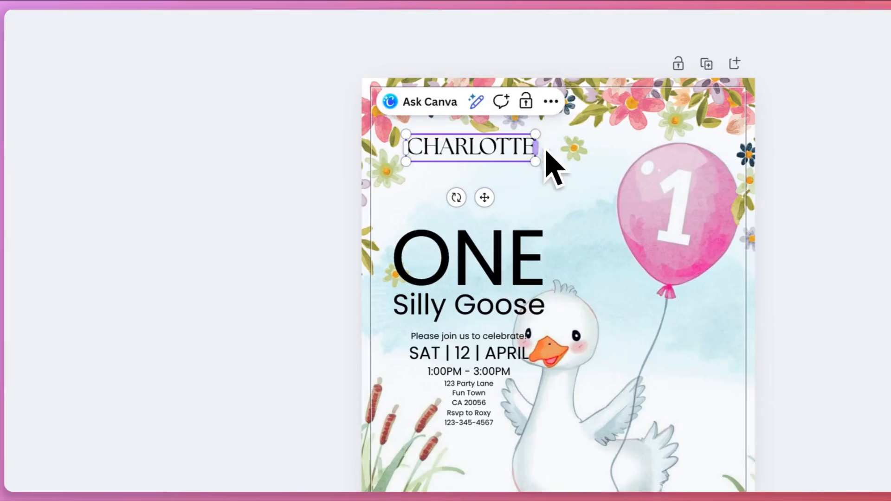
left_click(486, 184)
left_click(561, 201)
type("IS")
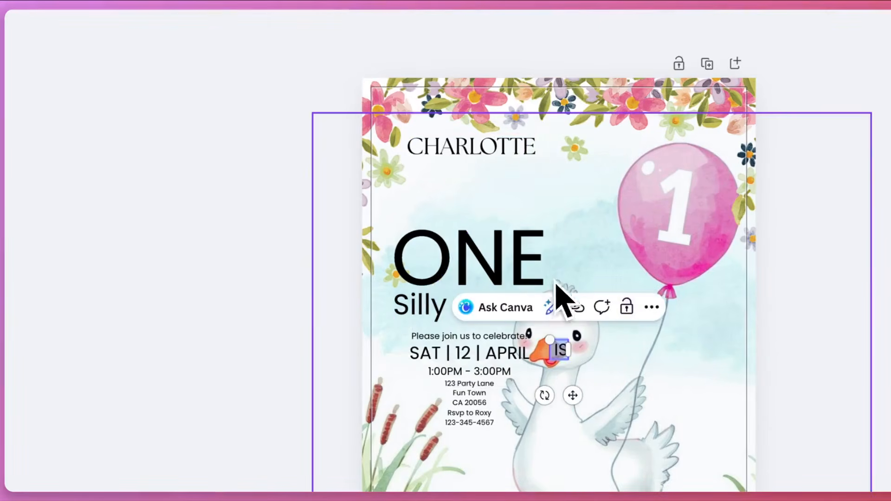
left_click_drag(571, 372, 539, 305)
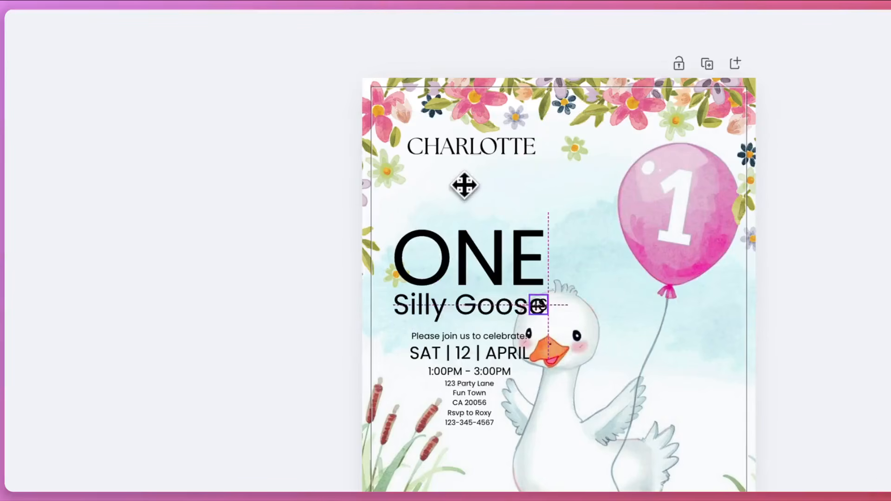
left_click_drag(472, 176, 471, 175)
Search the fonts for handwriting styles and apply a decorative script font to the separate "IS" text
left_click(490, 30)
left_click(161, 148)
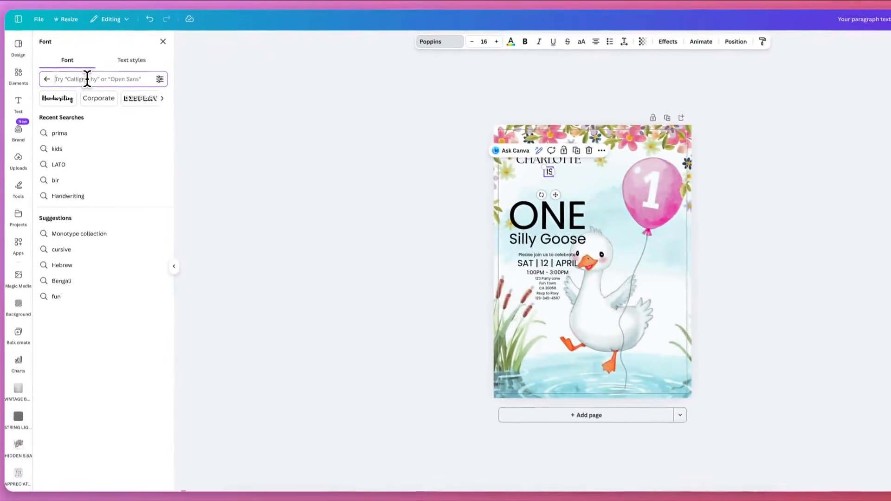
type("handwri")
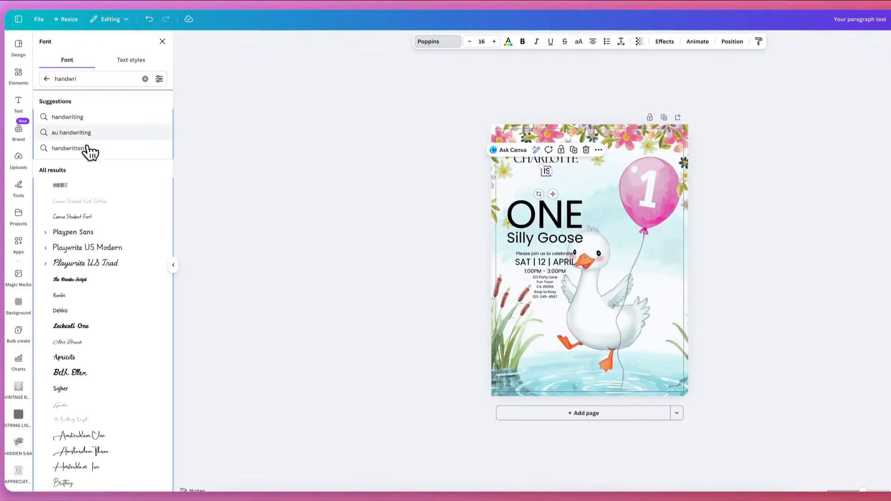
scroll(91, 324, "down", 2)
scroll(89, 325, "down", 2)
left_click(89, 352)
scroll(90, 268, "up", 2)
scroll(92, 272, "up", 2)
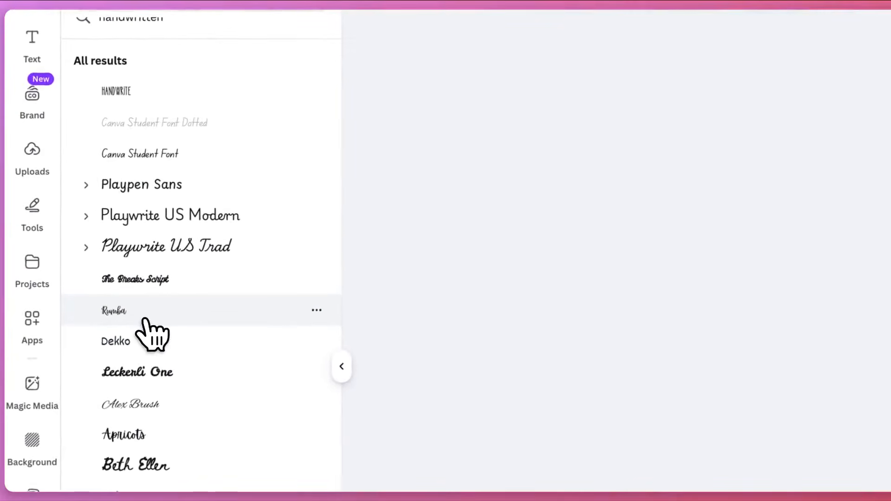
left_click(145, 320)
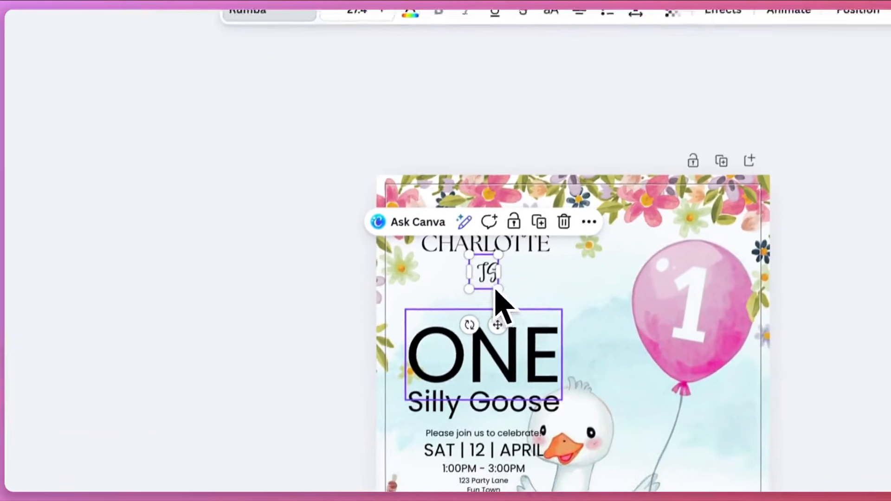
Retype the separate text as lowercase "is", tuck it just below the name, and move "ONE" up directly beneath it
double_click(487, 274)
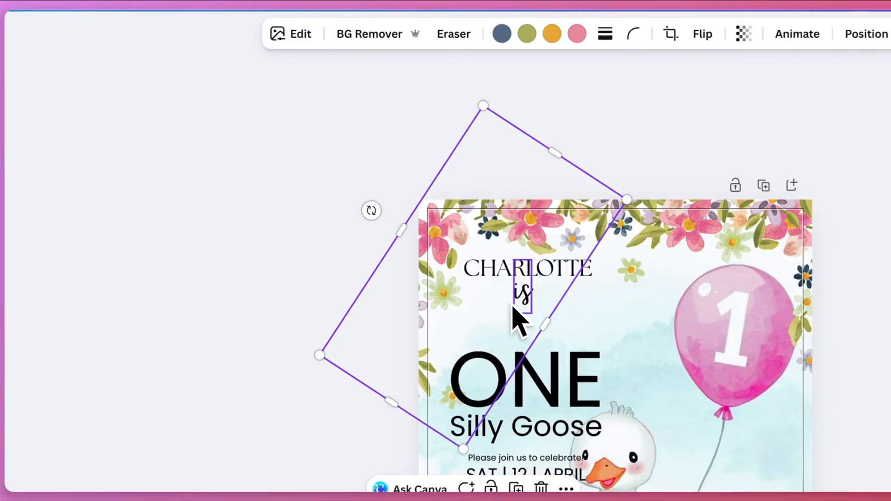
left_click_drag(525, 304, 535, 300)
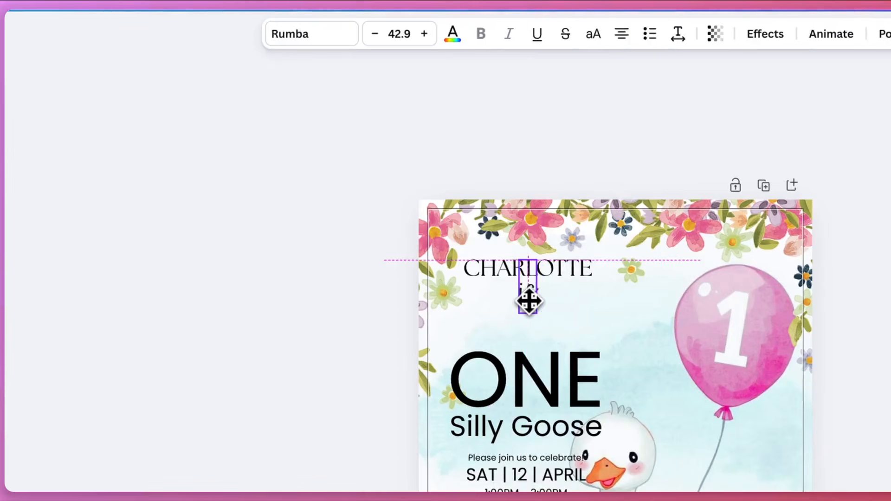
left_click_drag(567, 368, 568, 335)
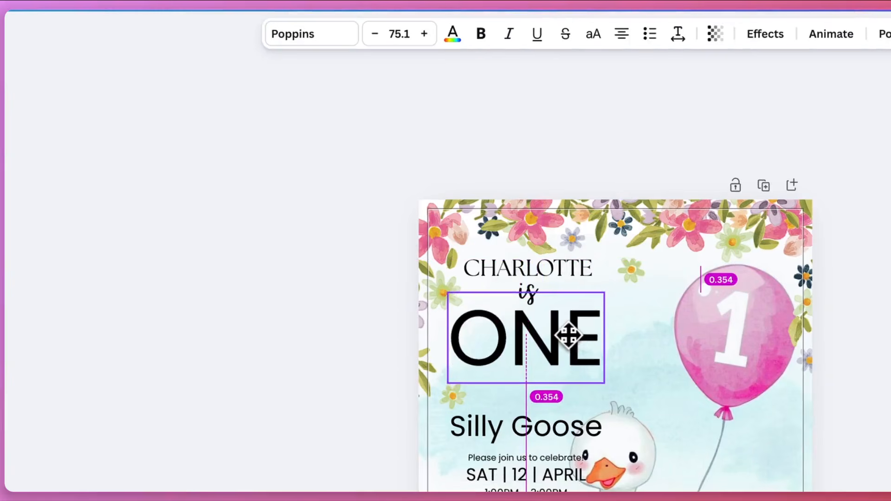
Clear the previous font search and set "ONE" in The Seasons font from the document fonts
left_click(274, 33)
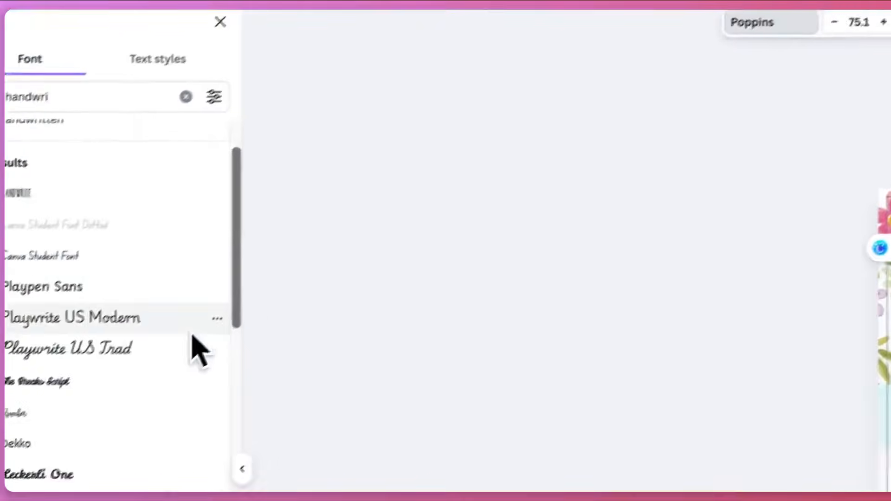
scroll(168, 396, "down", 5)
left_click(73, 10)
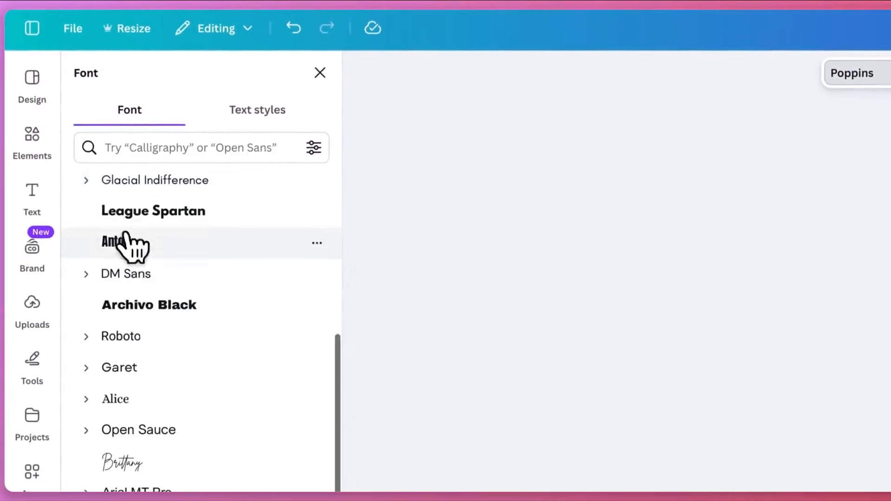
scroll(133, 277, "up", 8)
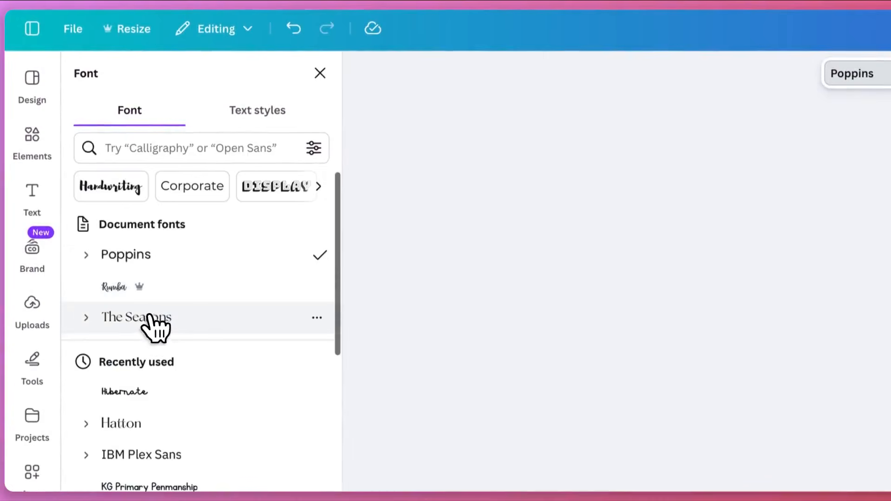
left_click(164, 323)
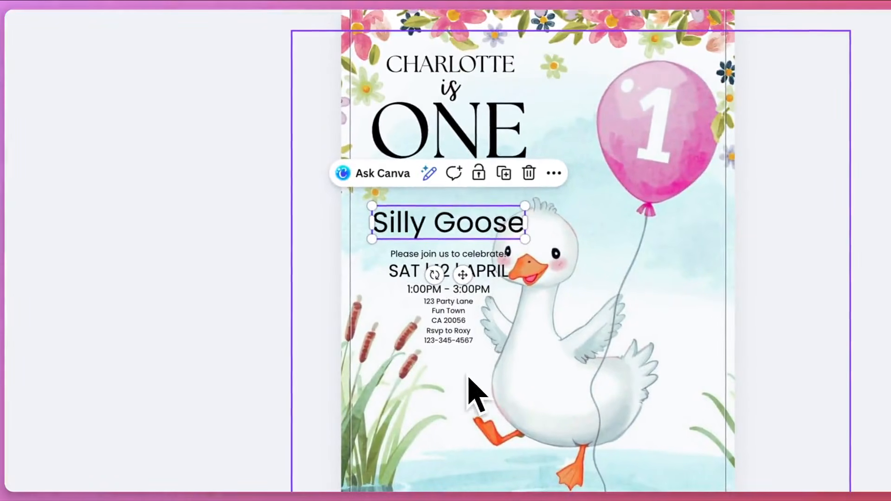
Select "Silly Goose" and all event details together and move them up to close the gap below "ONE"
left_click(469, 379)
left_click_drag(440, 228, 454, 257)
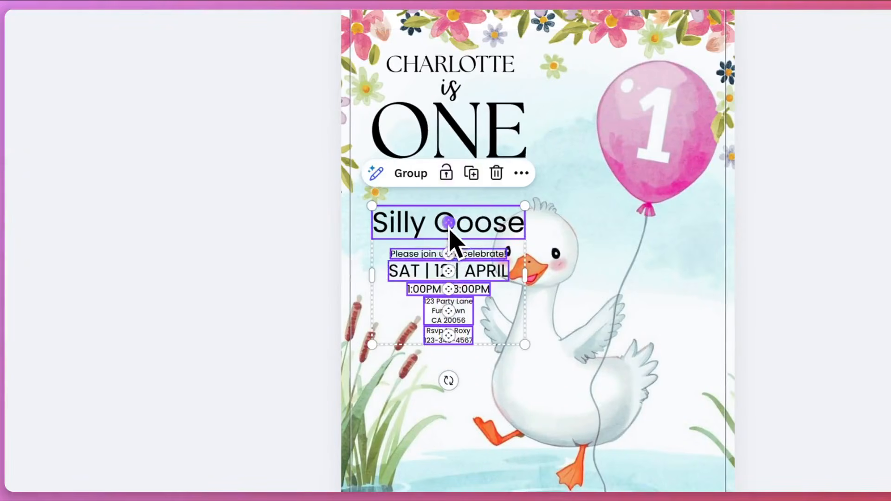
left_click_drag(466, 297, 462, 252)
key("Escape")
Set "Silly Goose" in the Rumba script font and enlarge it to nearly the width of "ONE"
left_click(521, 195)
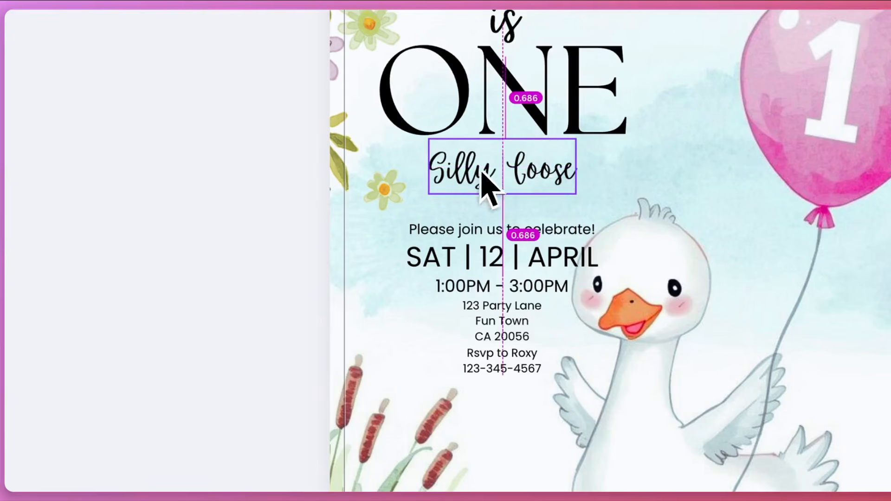
left_click_drag(487, 186, 486, 186)
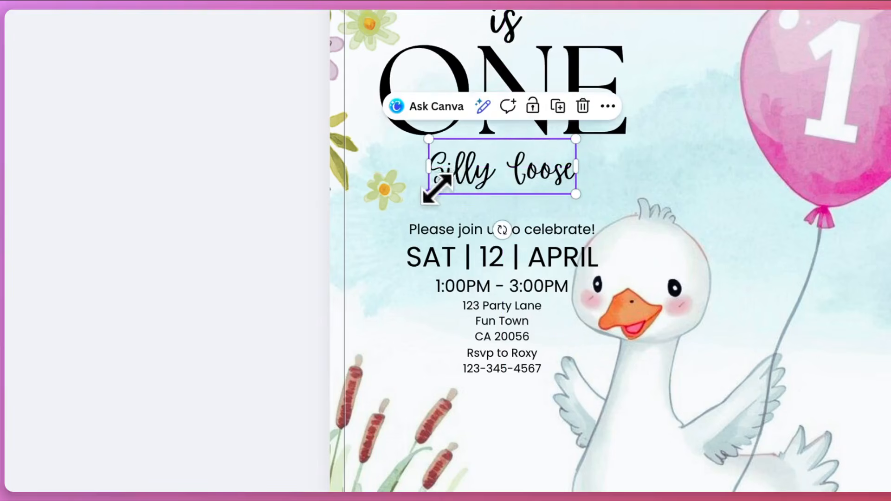
left_click_drag(414, 199, 381, 211)
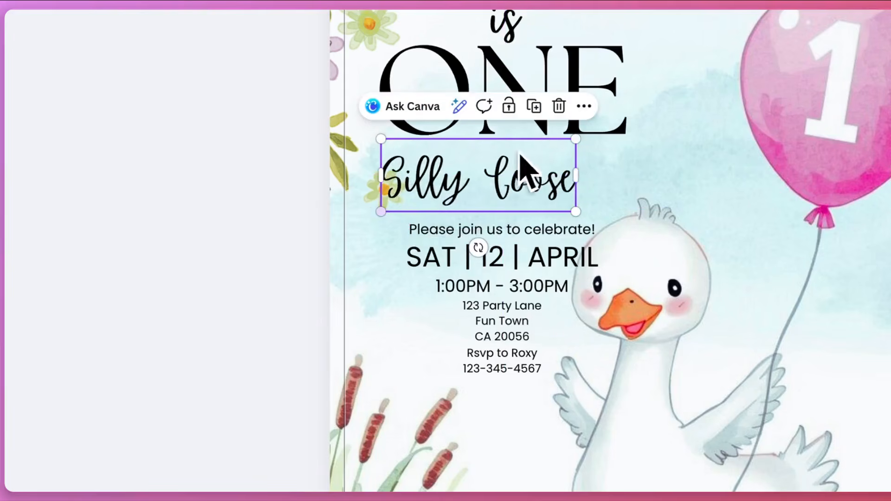
left_click_drag(575, 139, 619, 125)
left_click_drag(576, 179, 582, 181)
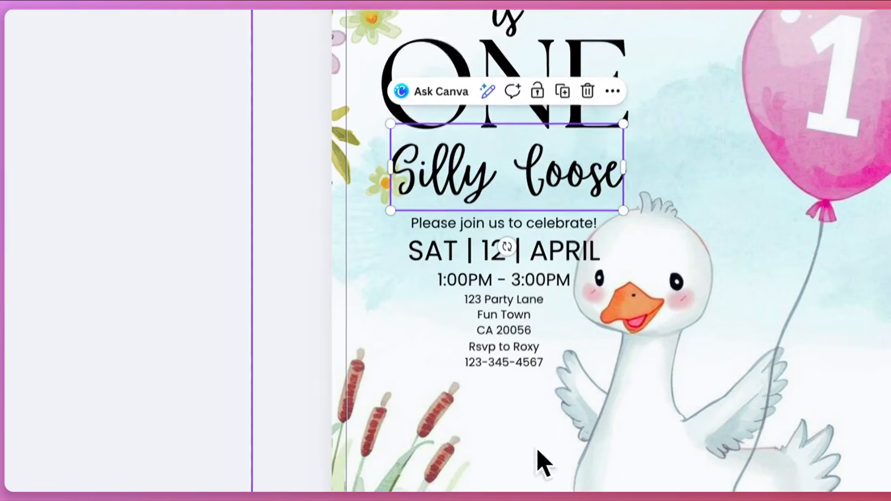
Tighten the spacing of the event details below the headline and keep "Silly Goose" centred under "ONE"
left_click(529, 452)
left_click_drag(512, 432, 506, 224)
left_click_drag(534, 151, 533, 147)
left_click_drag(527, 185, 516, 170)
Set the "Please join us to celebrate!" line and the date line in The Seasons font
left_click(575, 337)
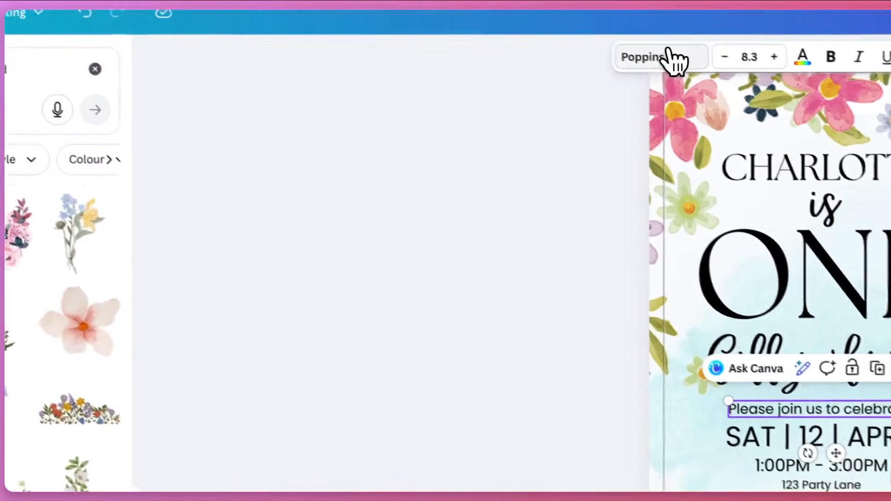
left_click(516, 26)
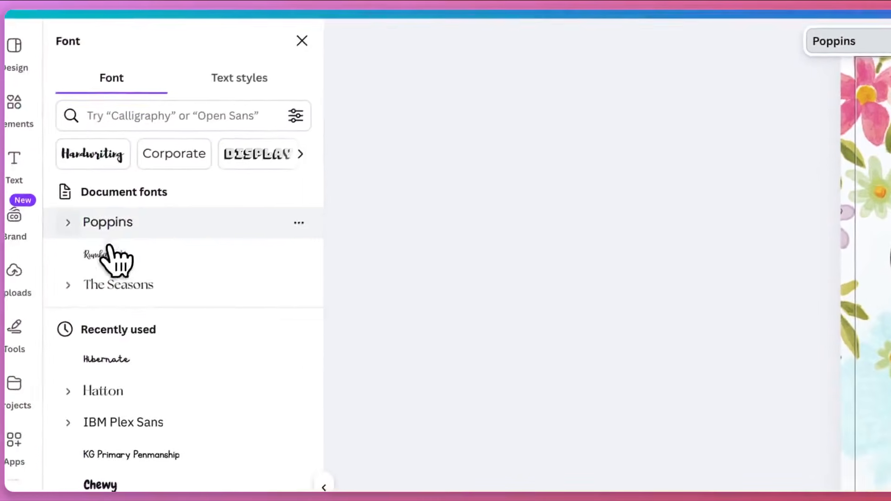
left_click(117, 282)
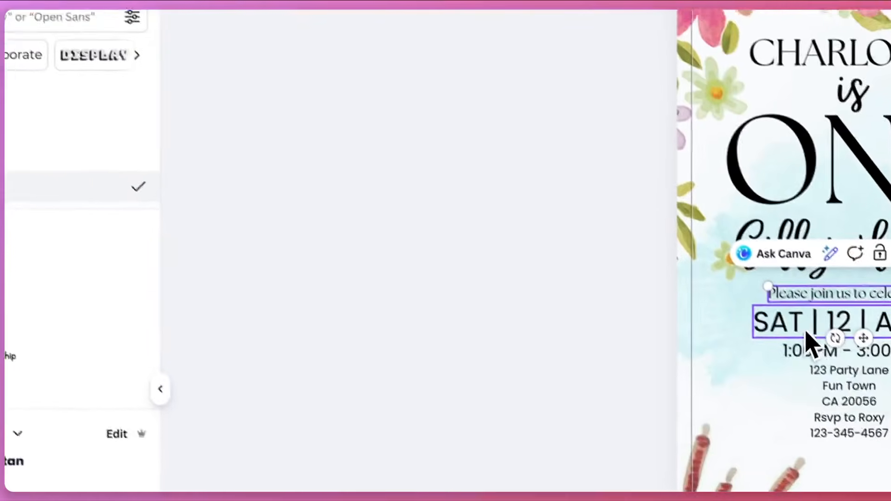
left_click(807, 329)
left_click(152, 284)
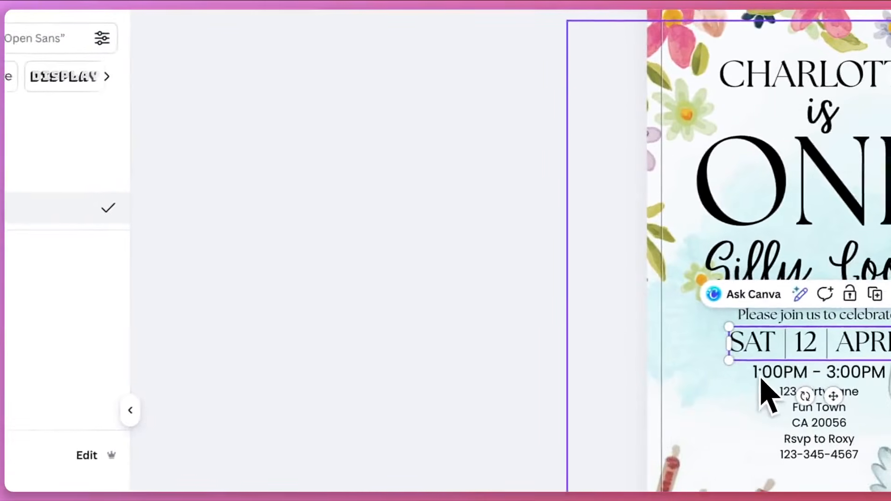
Set the time, address and RSVP text in The Seasons font to match the lines above
left_click(760, 378)
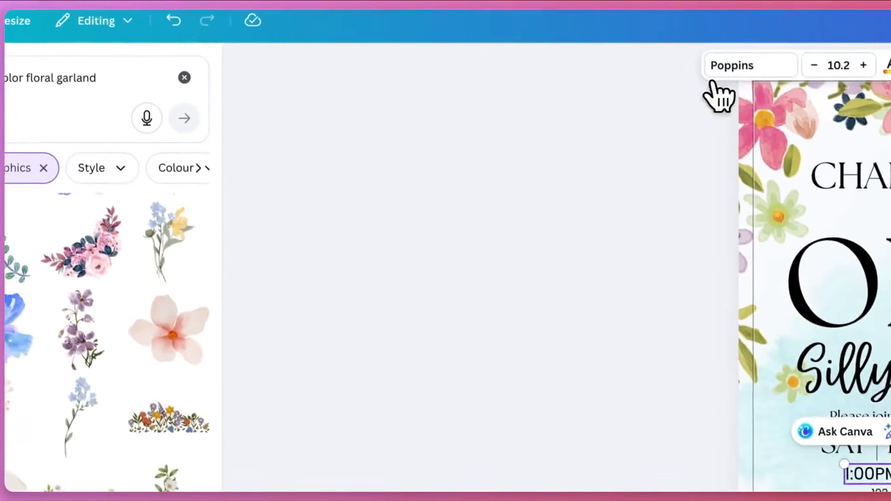
left_click(719, 71)
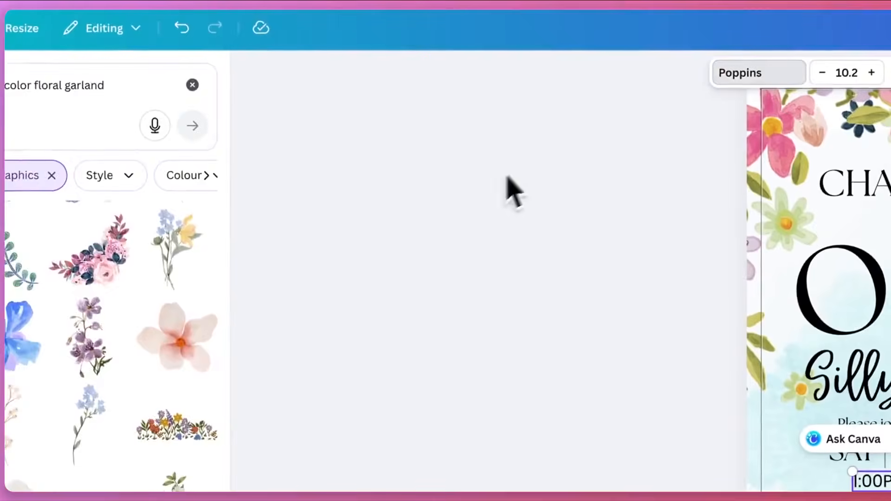
left_click(164, 230)
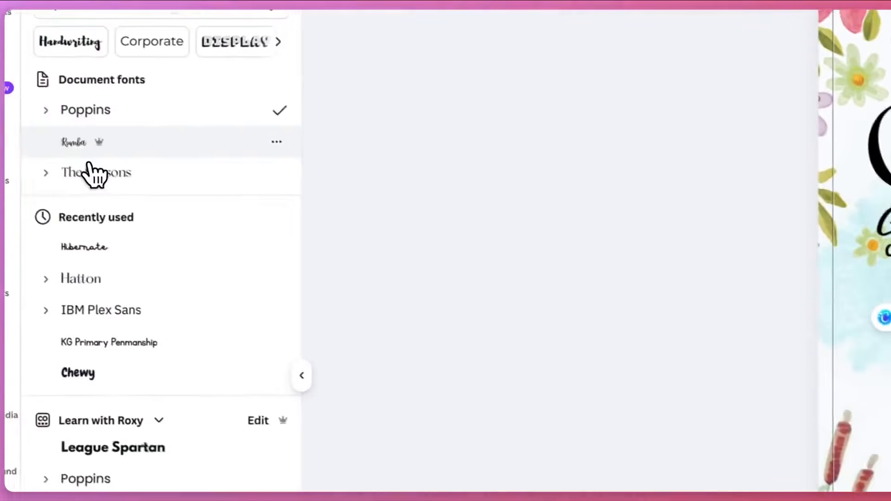
left_click(87, 173)
left_click(803, 351)
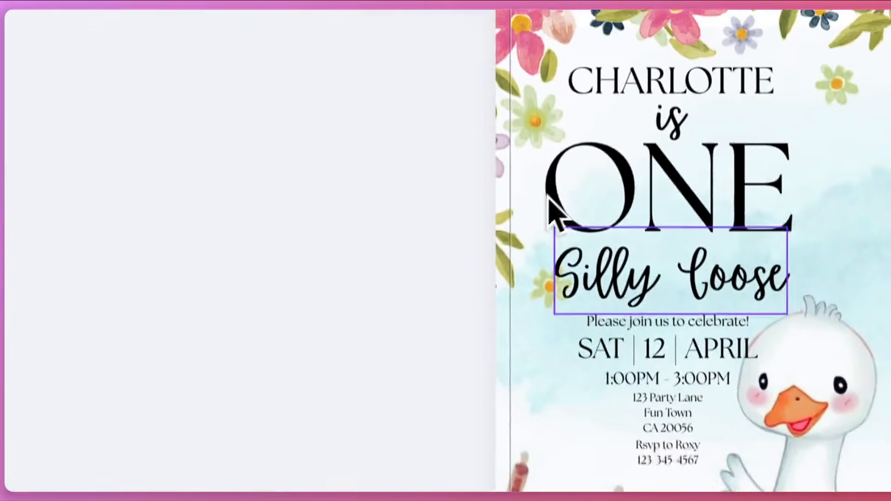
Recolour all the invitation text with the pink from the photo colours and make "ONE" olive green
left_click(611, 136)
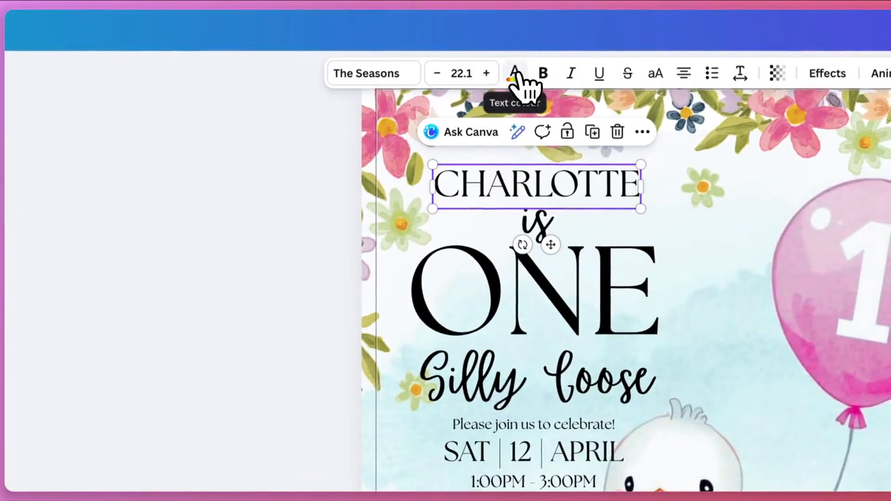
left_click(515, 74)
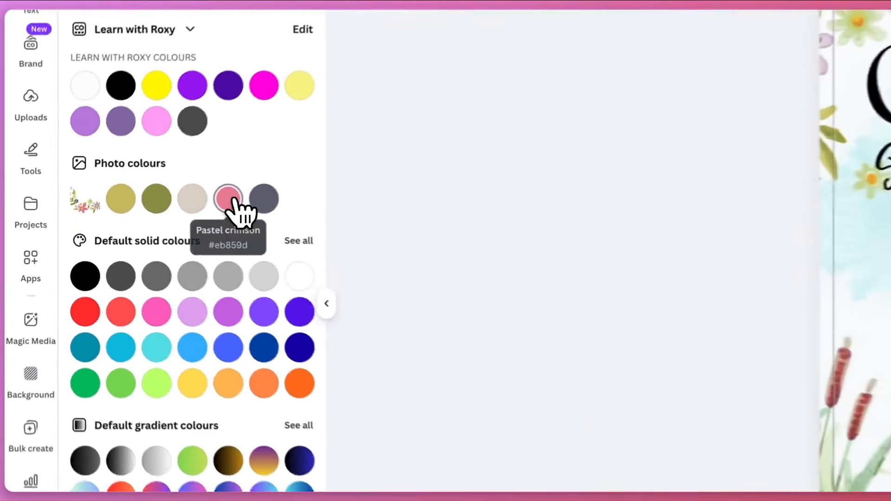
left_click(121, 210)
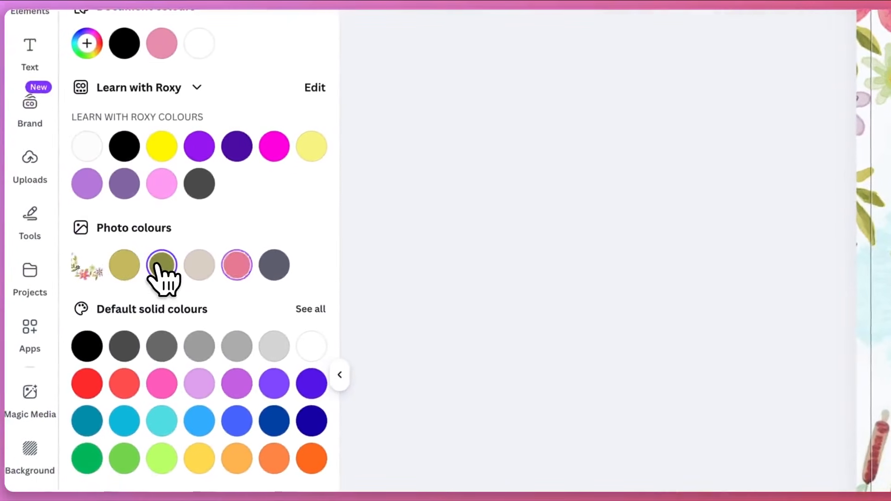
left_click(162, 265)
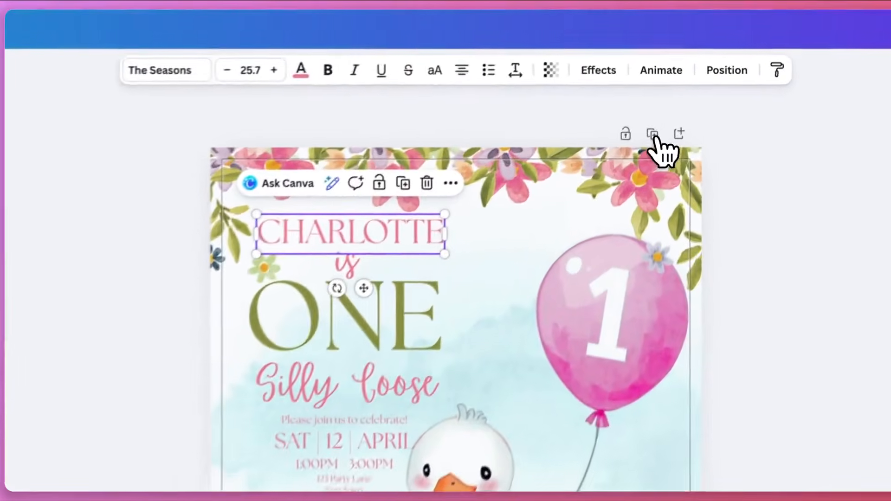
Duplicate the invitation page and delete the headline text from the copy, from the name line to "Silly Goose"
left_click(693, 76)
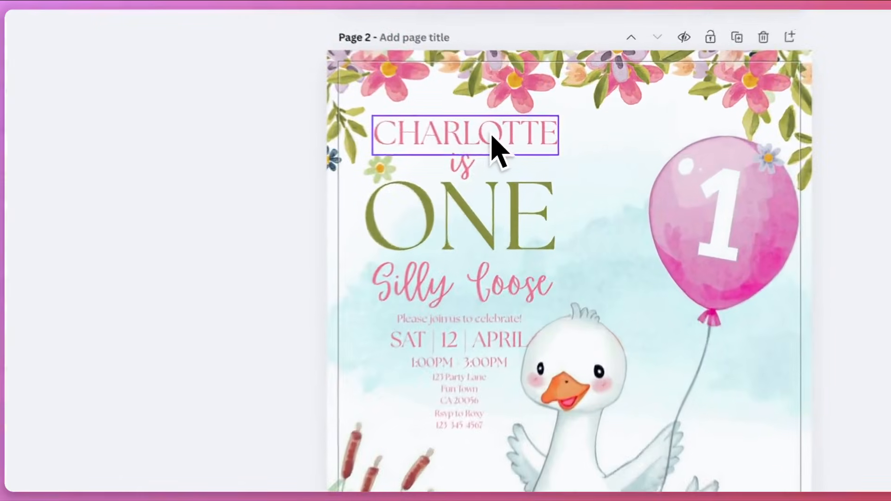
left_click(548, 145)
key("Delete")
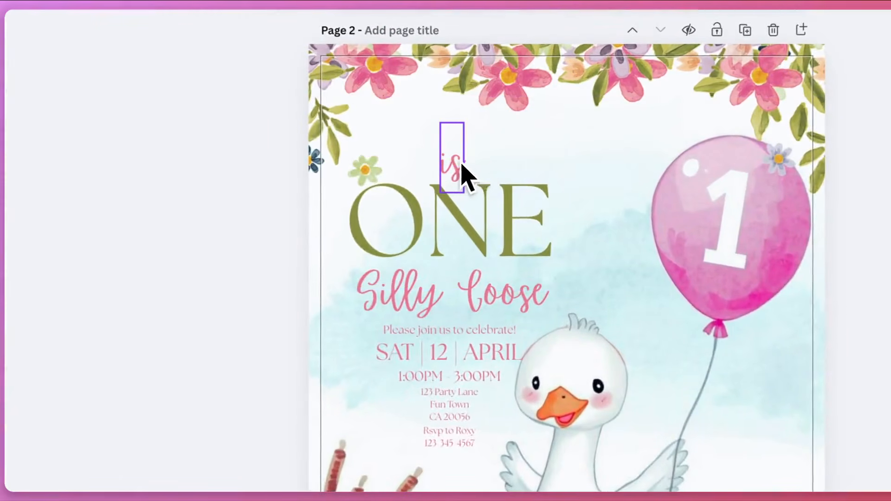
left_click(476, 204)
key("Delete")
left_click(477, 279)
key("Delete")
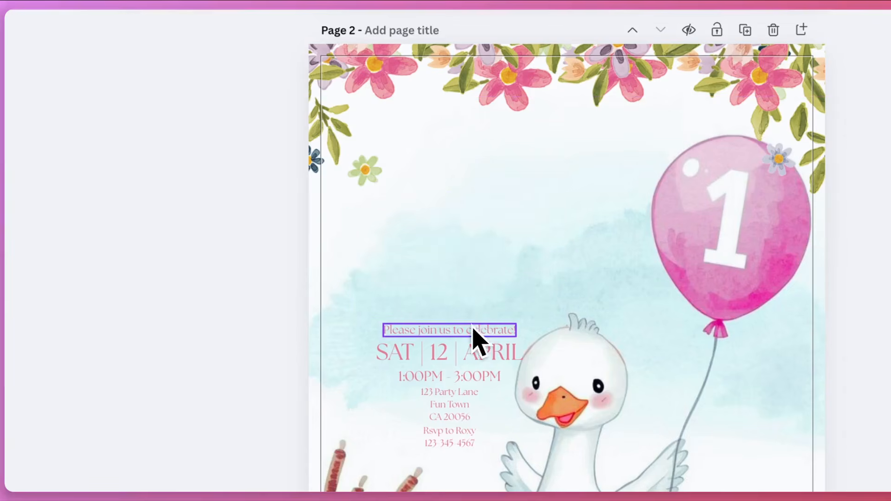
Delete all remaining event details from page 2, from "Please join us to celebrate!" to the RSVP text
key("Delete")
left_click(479, 357)
key("Delete")
left_click(474, 374)
key("Delete")
left_click(468, 399)
key("Delete")
left_click(467, 434)
key("Delete")
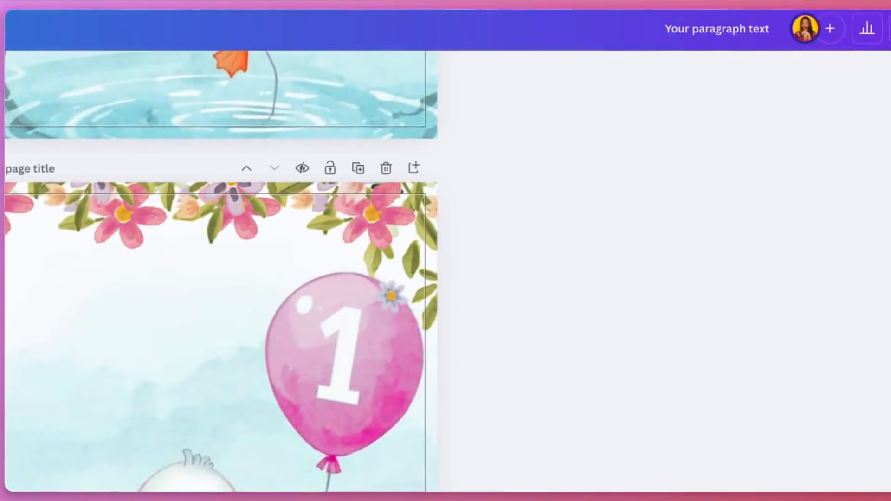
Download only page 2 as a PNG at the maximum size of 4,464 × 6,250 px
left_click(888, 19)
left_click(724, 342)
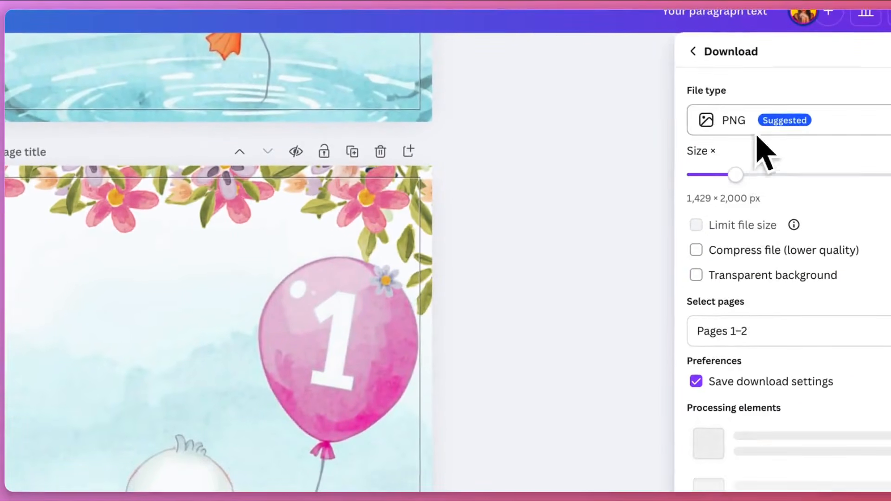
left_click_drag(757, 172, 889, 175)
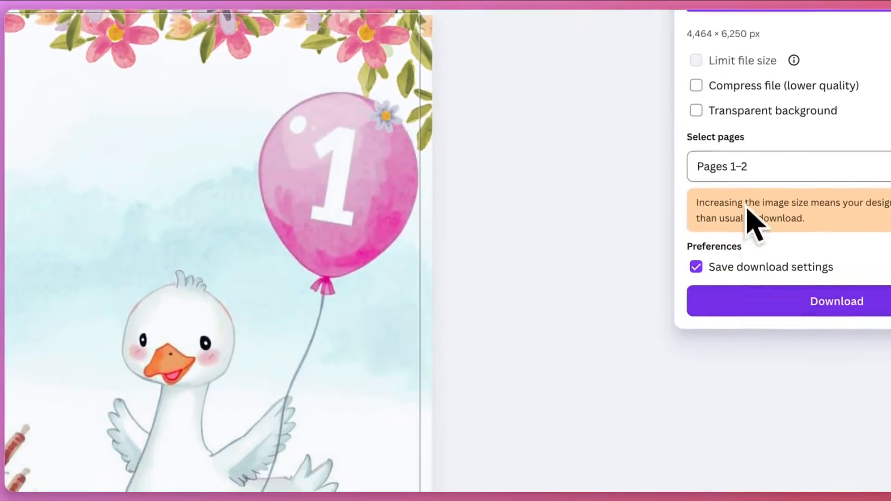
left_click(737, 162)
left_click(752, 250)
left_click(748, 406)
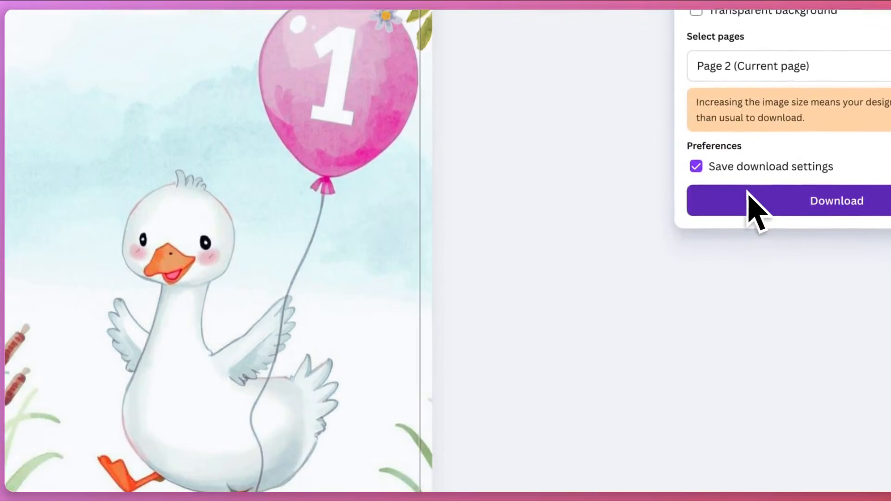
left_click(748, 190)
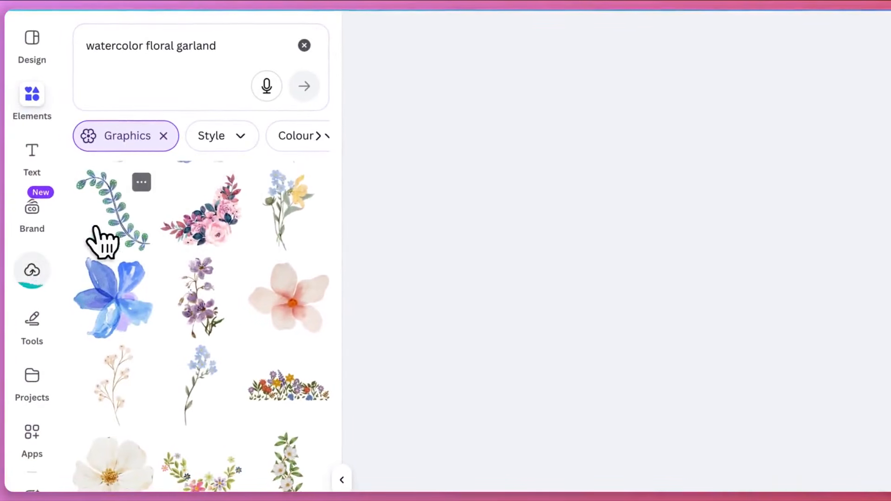
Add a third page and fill it with the newly uploaded text-free goose image
left_click(34, 281)
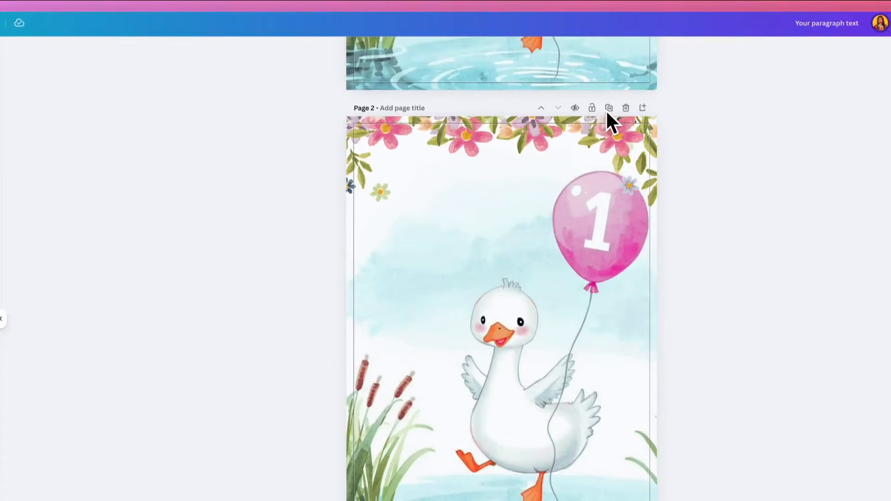
scroll(598, 320, "down", 5)
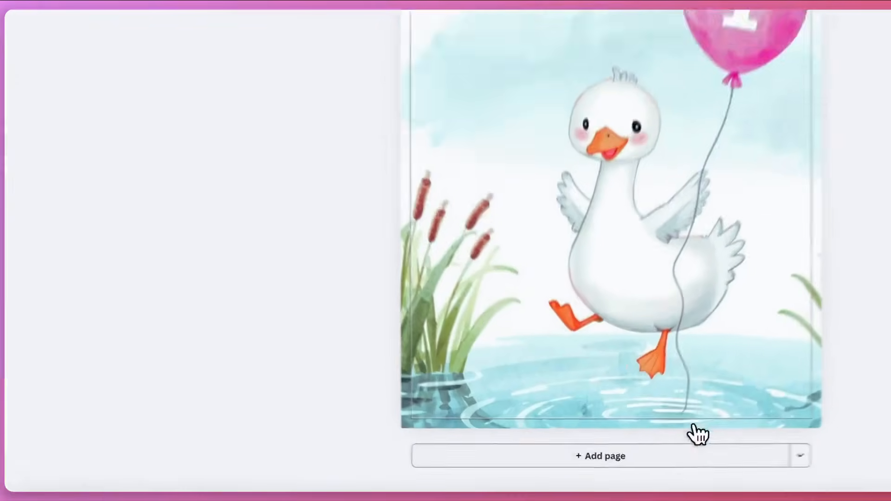
left_click(701, 455)
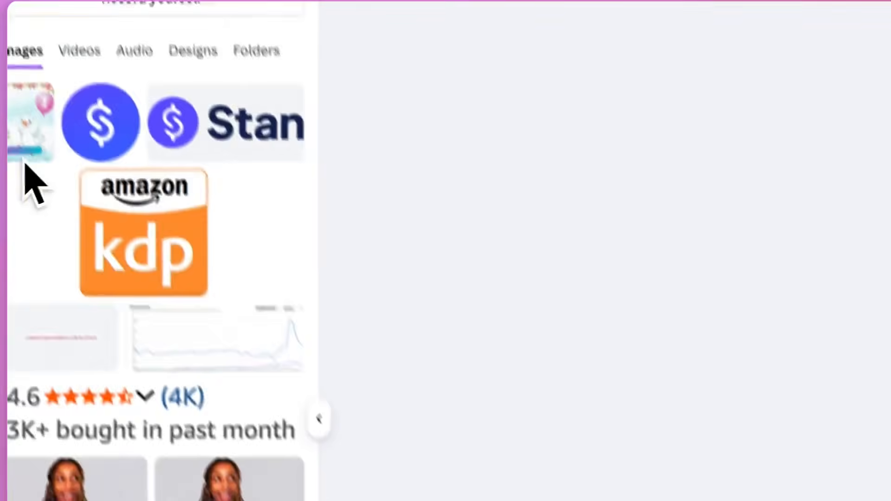
left_click(15, 130)
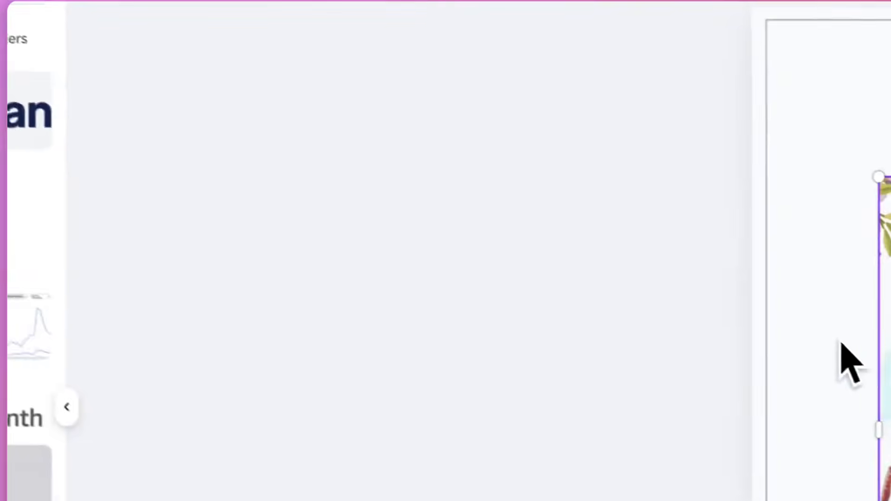
left_click_drag(790, 233, 634, 167)
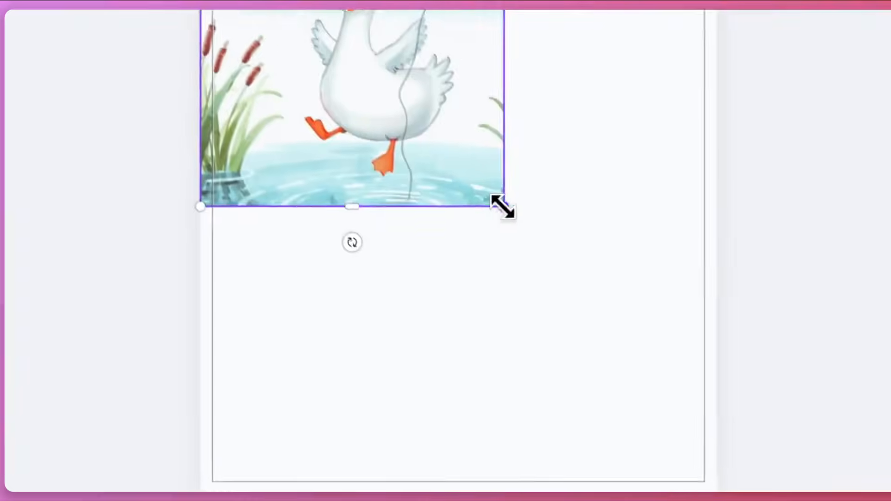
left_click_drag(876, 423, 535, 393)
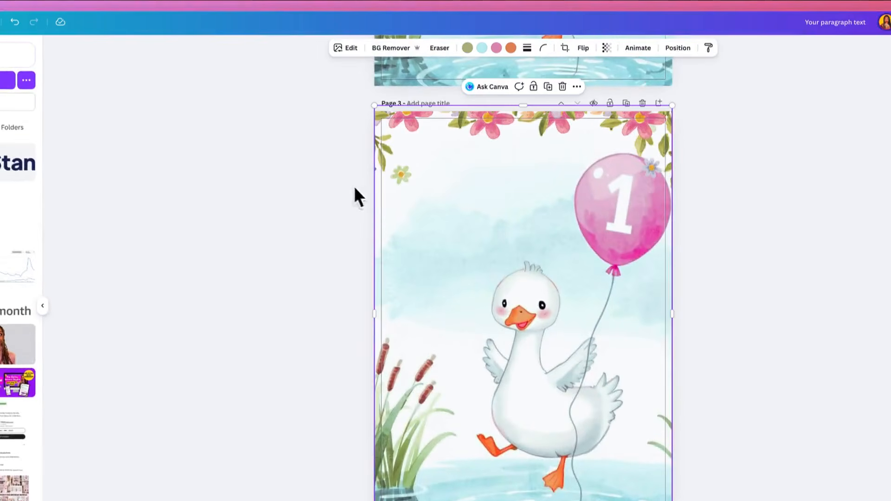
Copy all the text from page 1, from the name line to the RSVP details, and paste it onto page 3
scroll(460, 220, "up", 5)
scroll(469, 221, "up", 8)
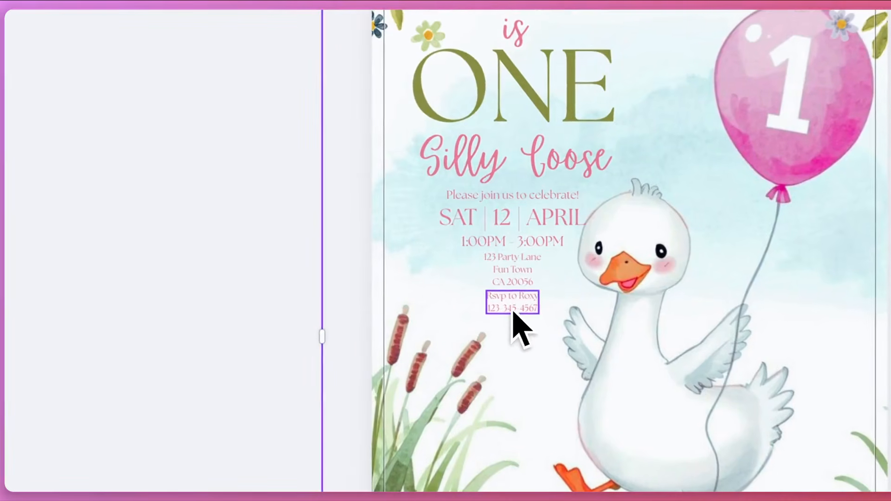
left_click(511, 306)
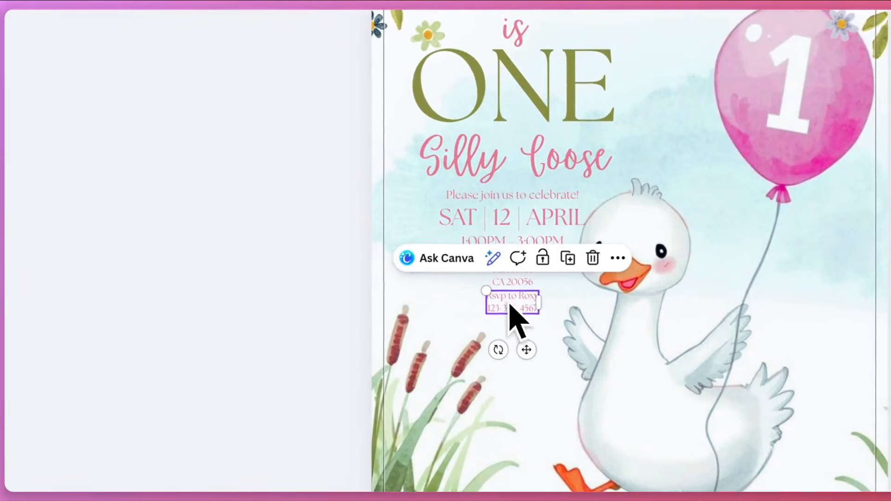
left_click_drag(510, 279, 499, 66)
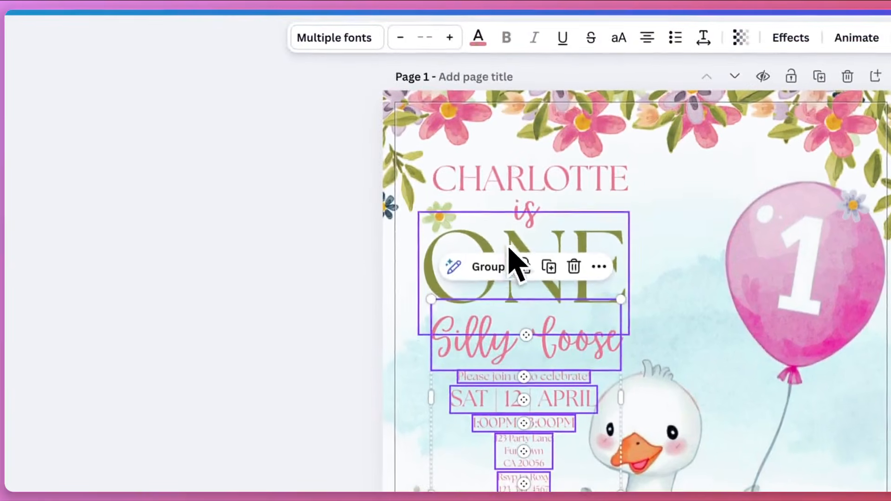
left_click_drag(509, 250, 489, 191)
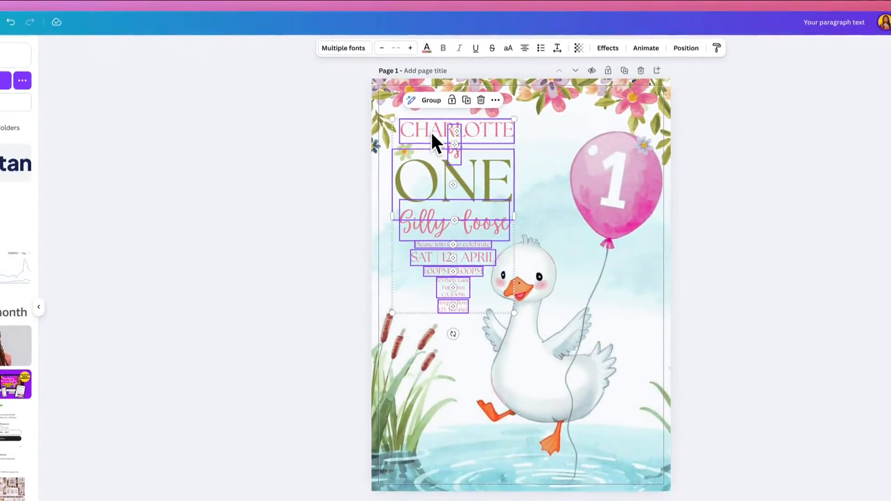
scroll(432, 371, "down", 5)
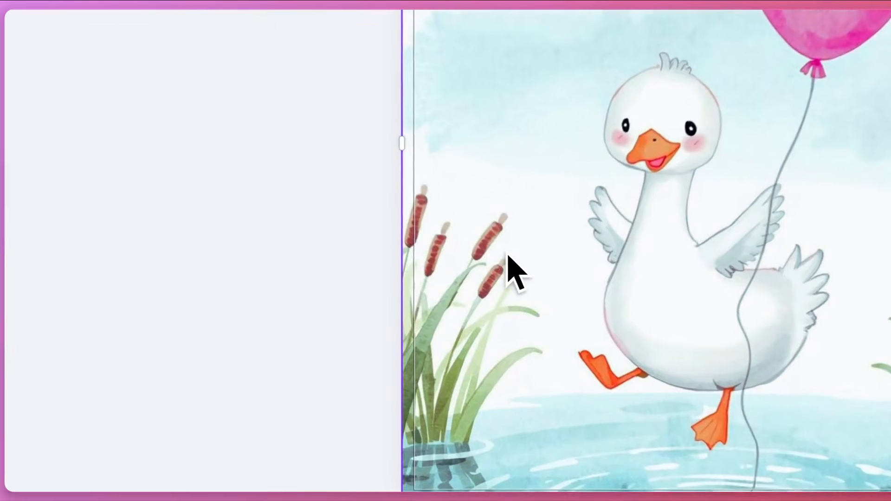
key("ctrl+v")
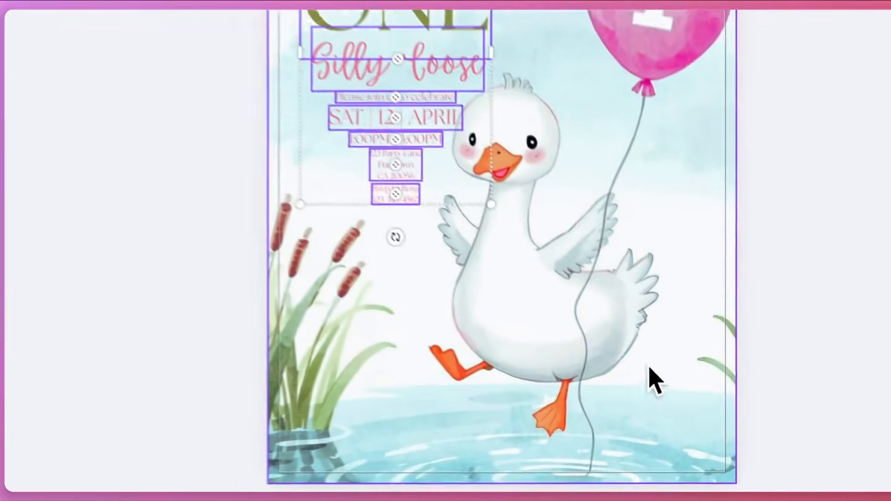
Examine whether the goose, balloon and scenery on page 3 act as one flattened image behind the editable text
left_click(626, 357)
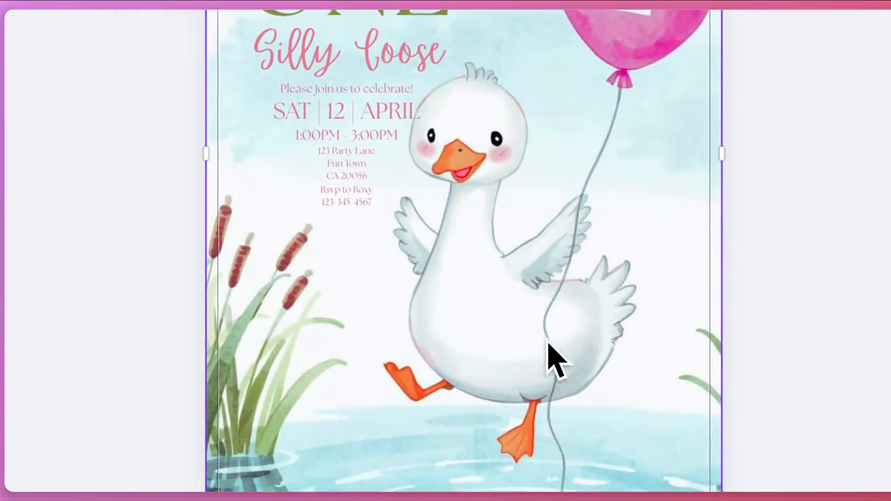
left_click_drag(308, 357, 343, 344)
left_click_drag(426, 328, 516, 335)
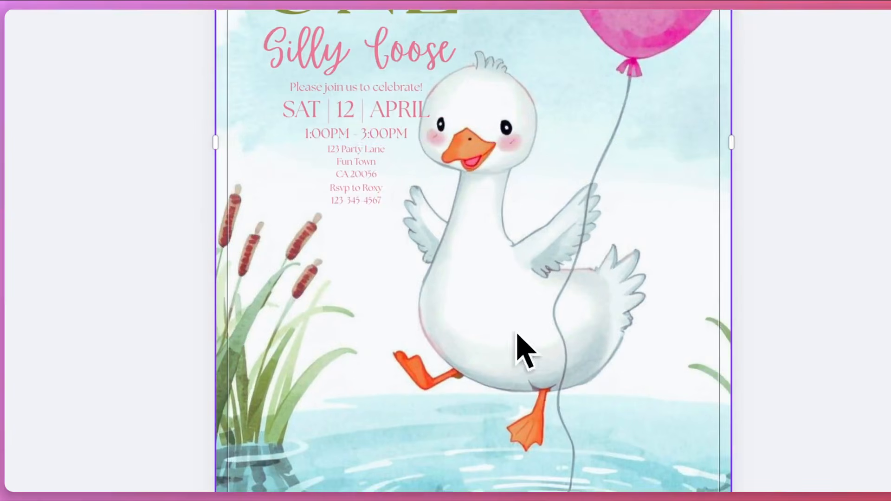
scroll(577, 153, "up", 3)
left_click_drag(577, 205, 577, 205)
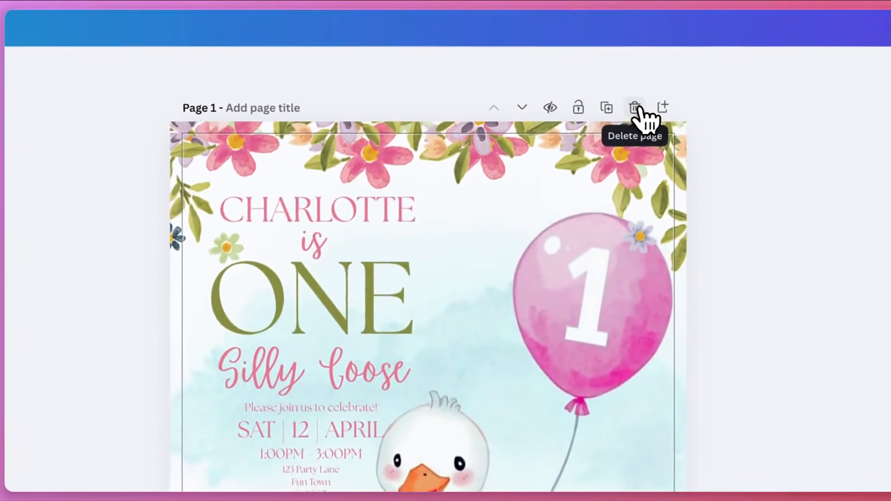
Delete the two earlier pages and create a template link for the remaining flattened invitation
left_click(630, 72)
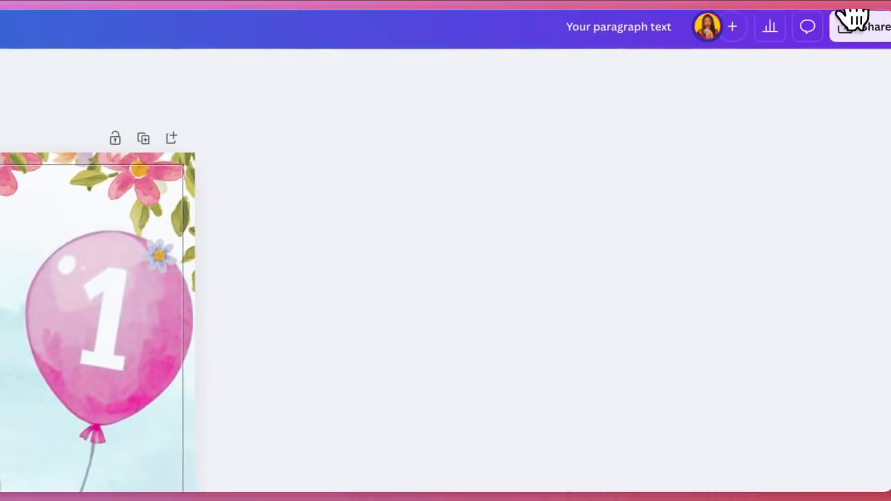
left_click(857, 21)
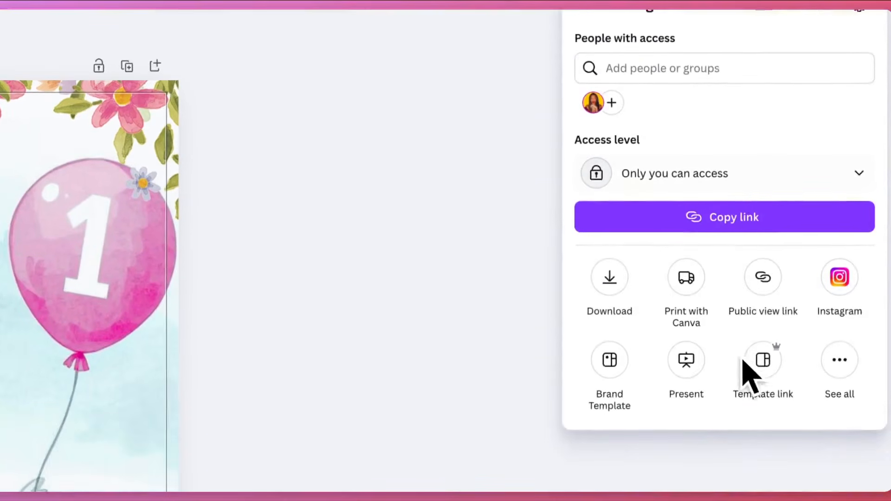
left_click(764, 446)
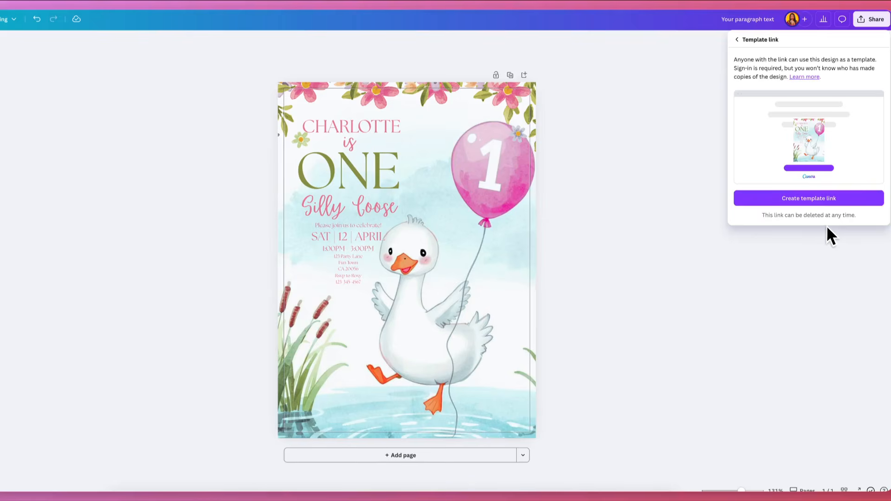
left_click(806, 203)
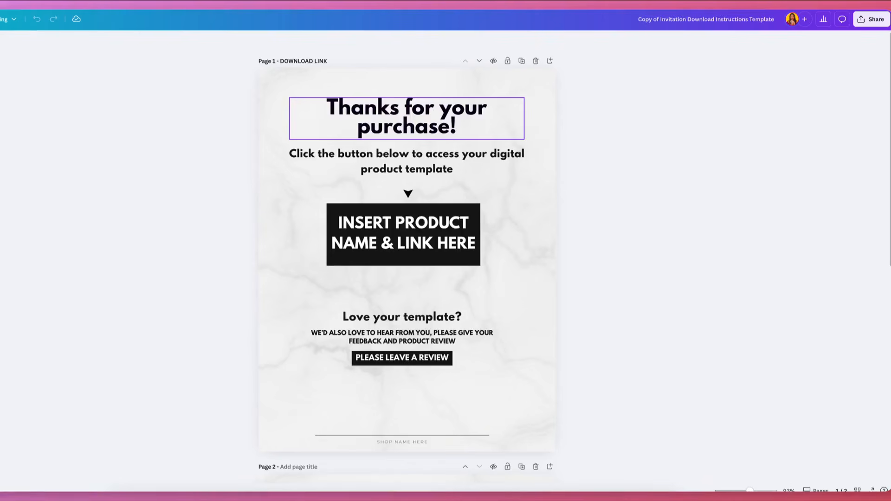
Replace the product name placeholder on the download instructions page with "ONE SILLY GOOSE INVITATION"
left_click(383, 223)
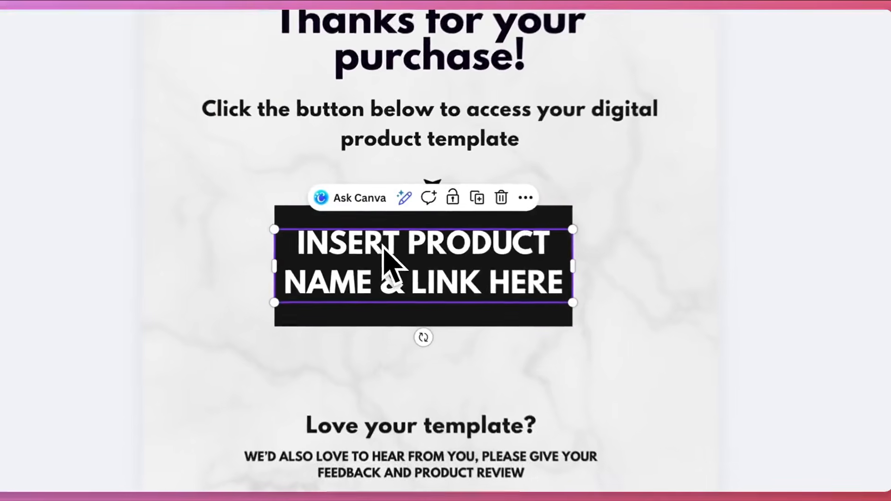
double_click(382, 244)
key("ctrl+a")
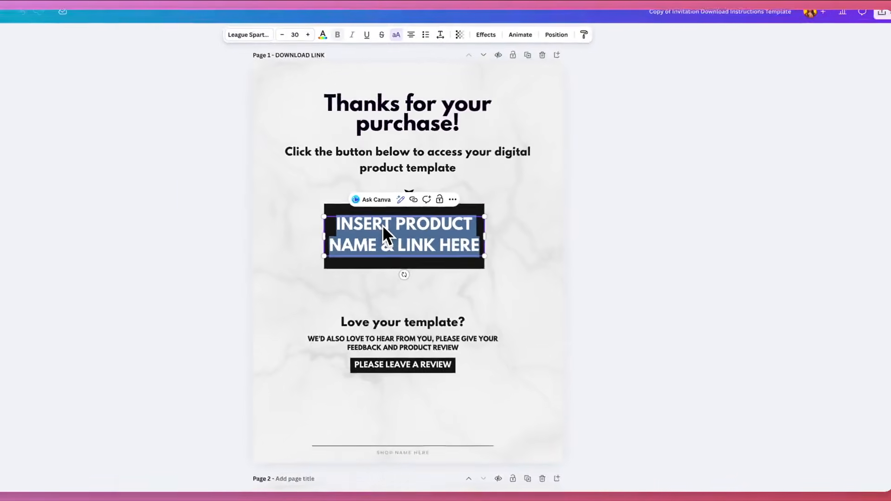
type("OP")
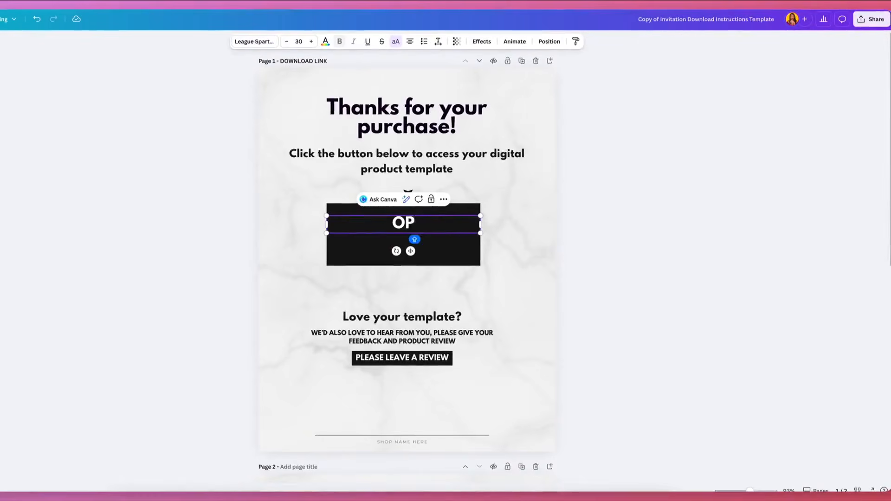
type("E SILLY GOOSE INVIT")
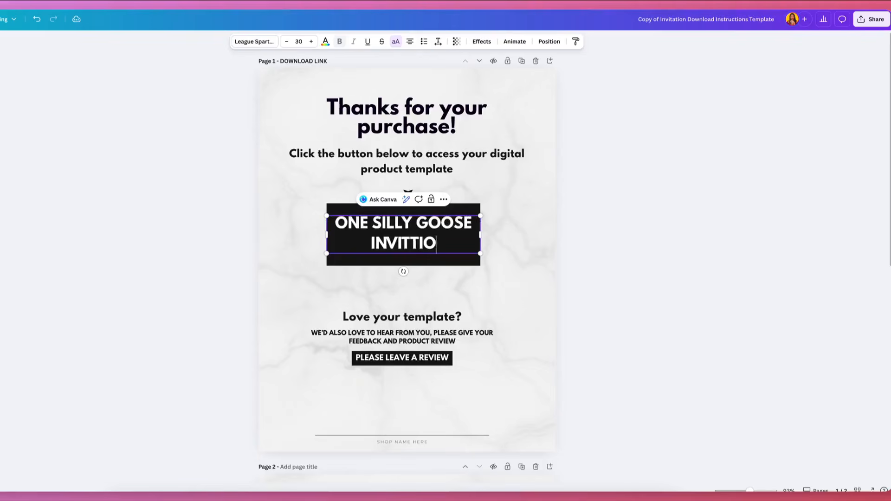
type("ATI")
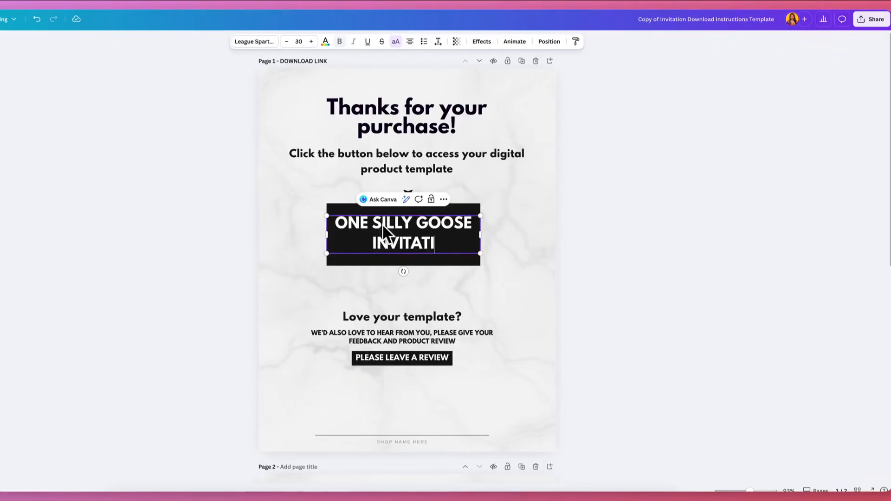
type("ON")
Link the "ONE SILLY GOOSE INVITATION" text to the copied Canva template link
triple_click(382, 239)
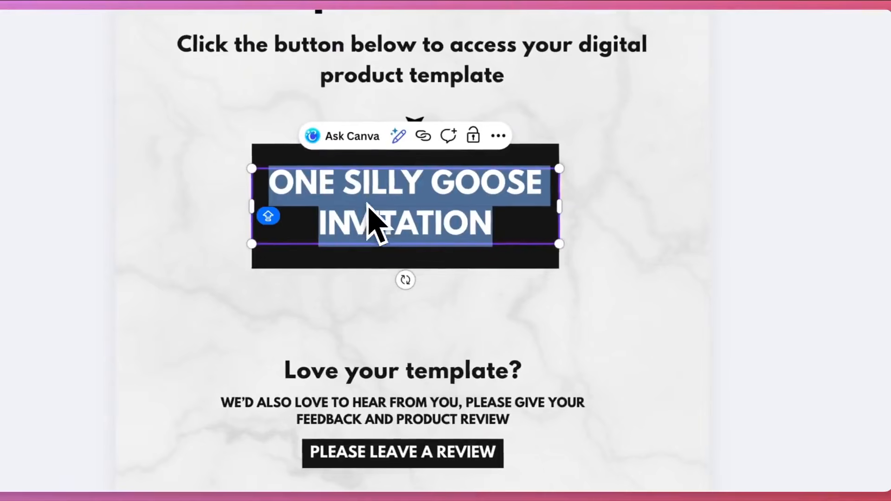
left_click(422, 139)
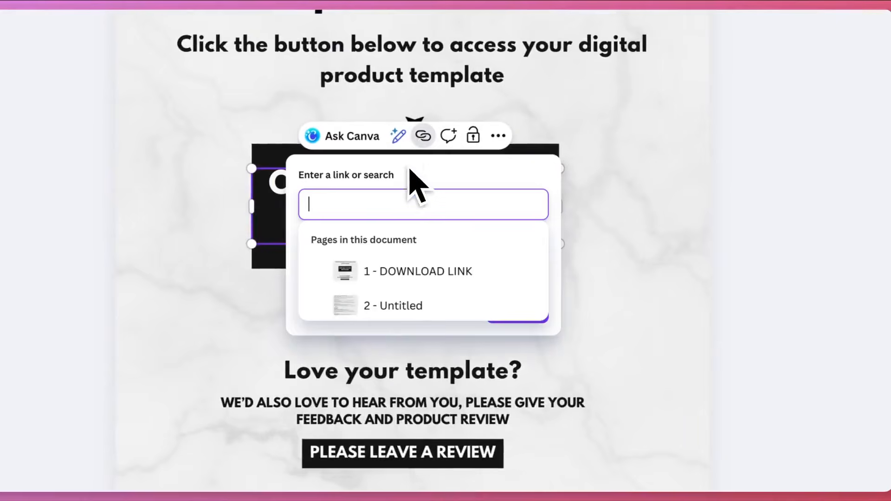
key("ctrl+v")
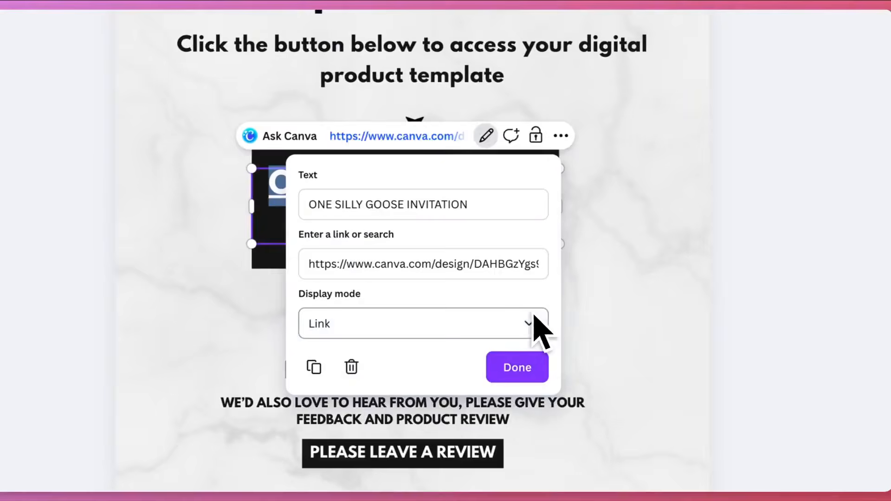
left_click(520, 369)
left_click(328, 355)
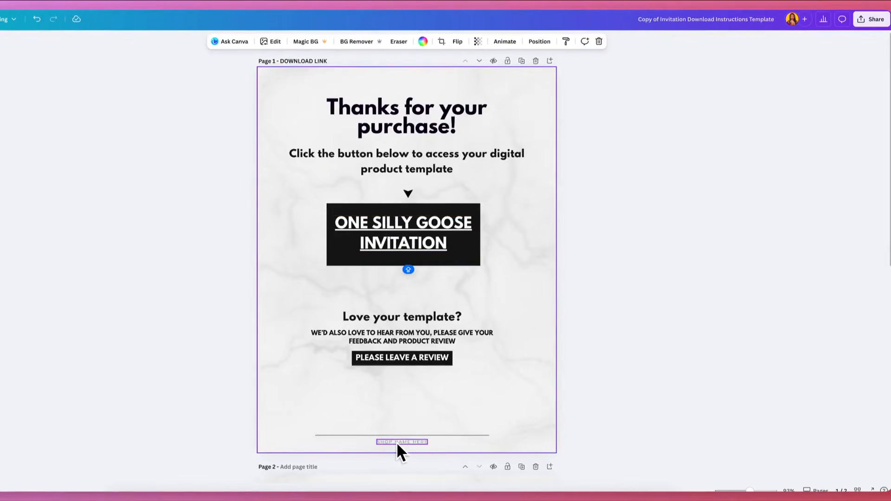
Review the shop name line and review section on page 1 and the printable guide on page 2
double_click(399, 442)
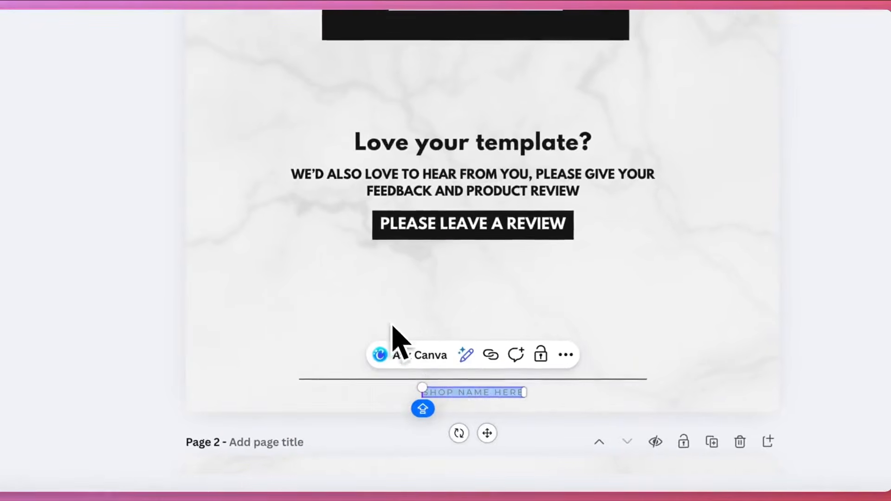
left_click(328, 269)
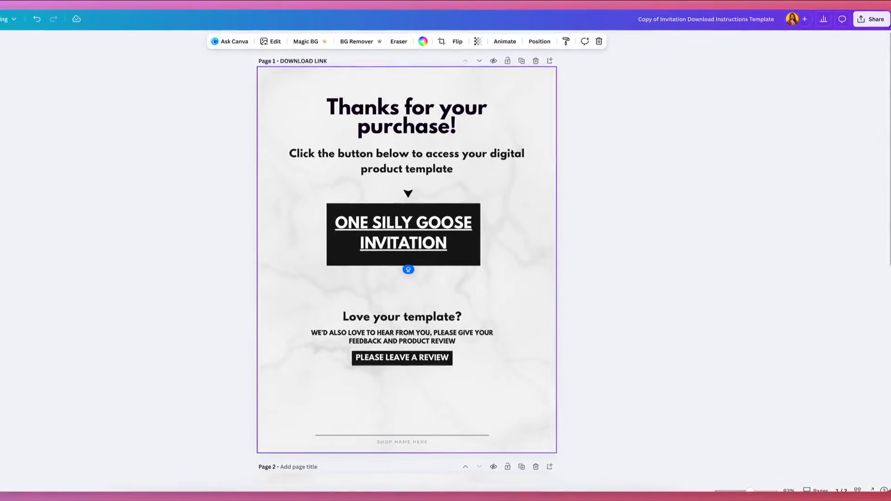
scroll(288, 254, "down", 2)
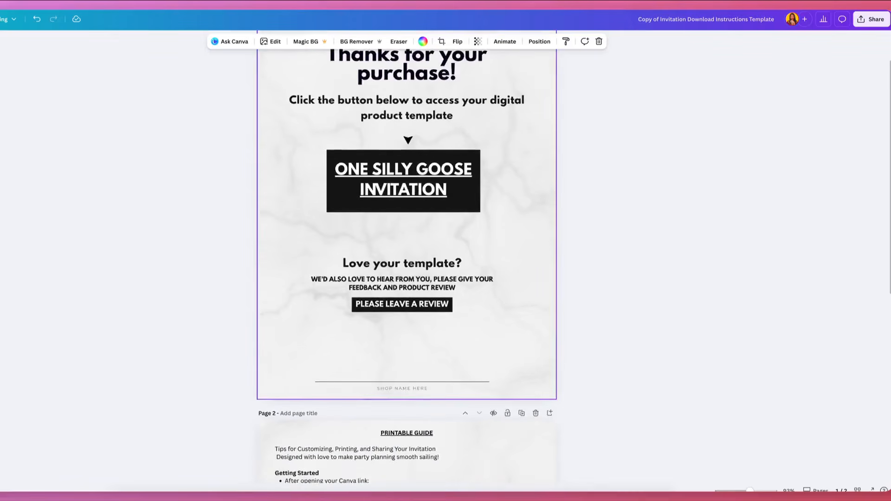
scroll(288, 256, "down", 5)
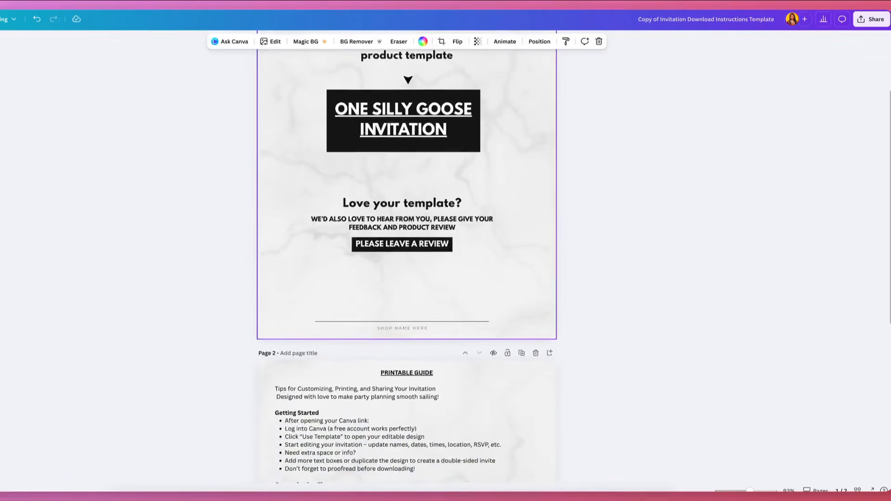
left_click(389, 243)
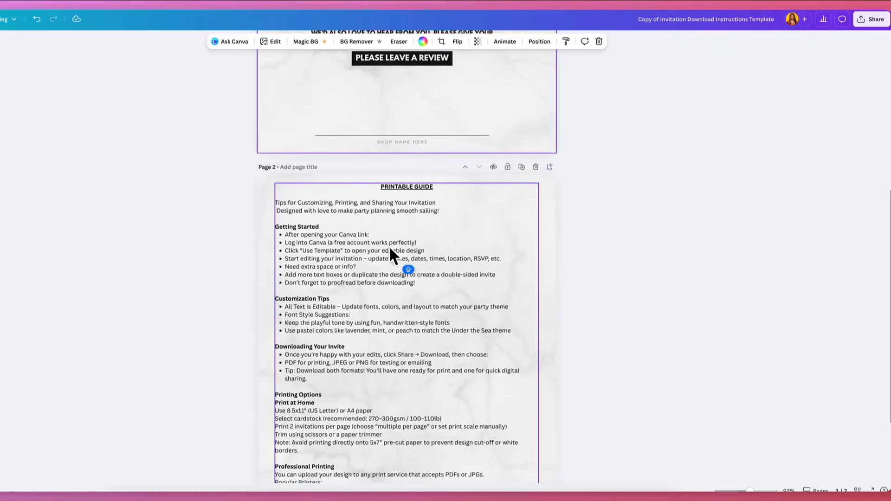
scroll(386, 263, "down", 3)
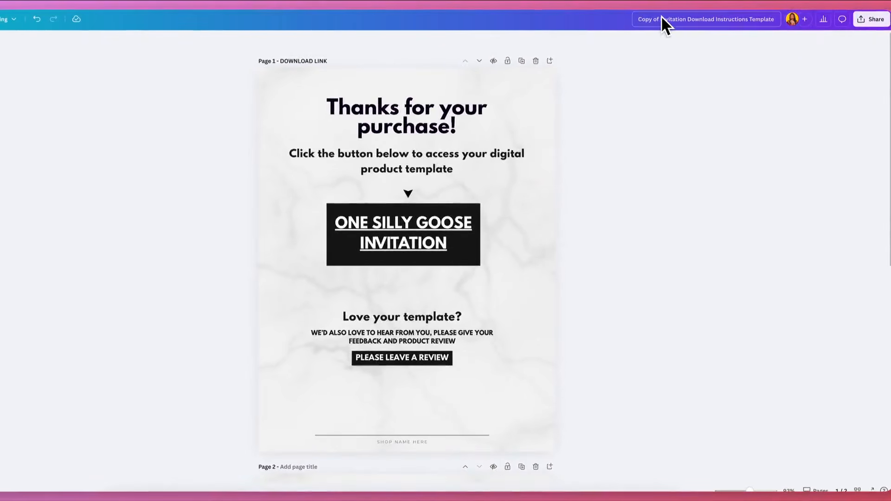
Rename the design "One Silly Goose - Invitation Download Instructions Template", replacing the "Copy of" prefix
left_click_drag(660, 19, 617, 20)
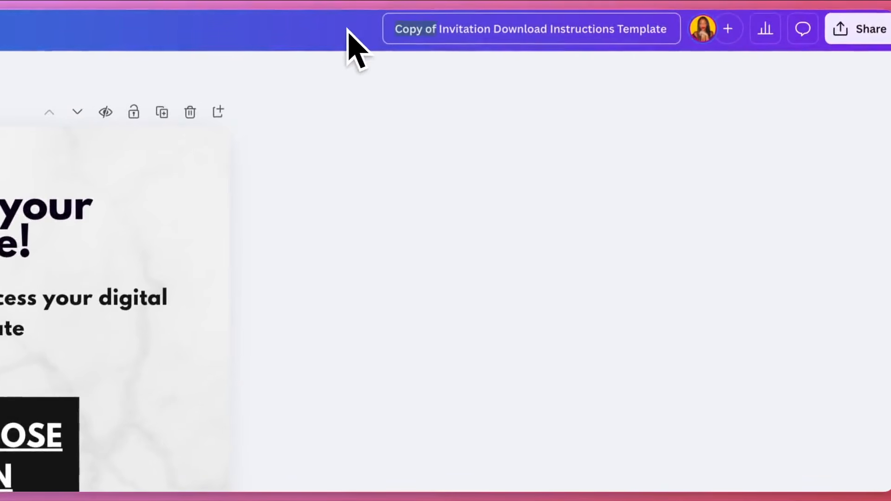
type("One")
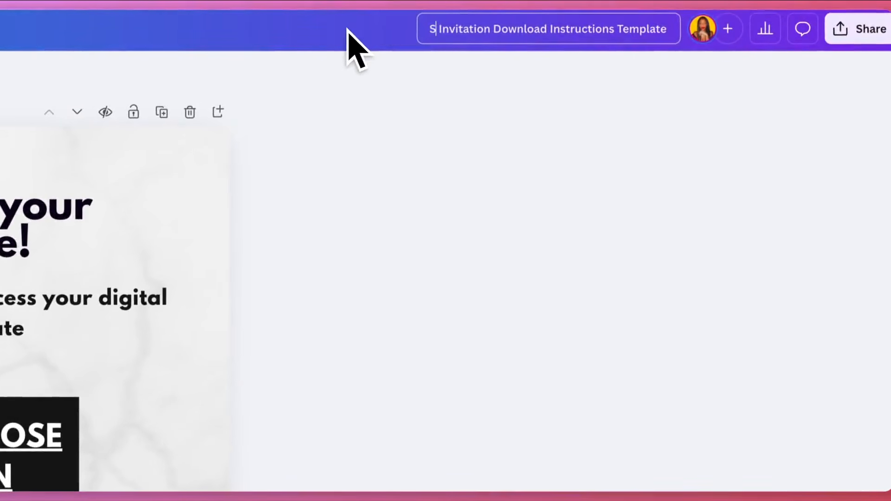
type(" Silly Goose -")
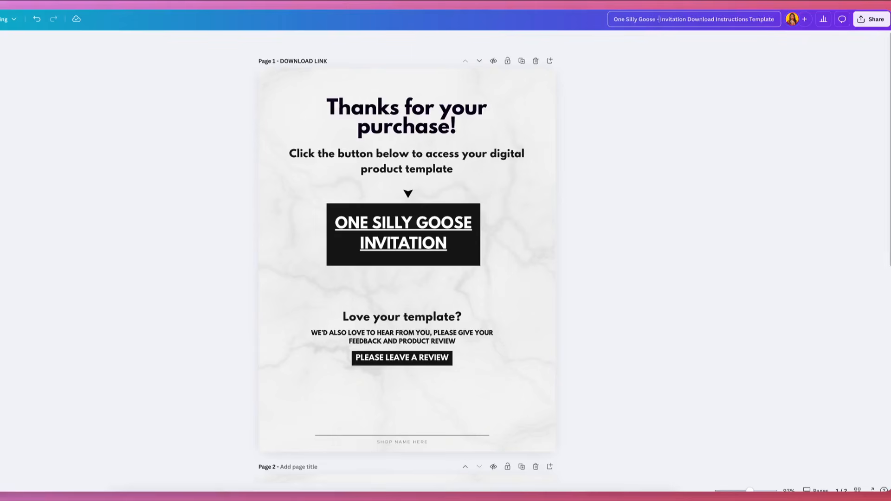
Download pages 1–2 of the instructions design as a PDF Standard file
left_click(871, 19)
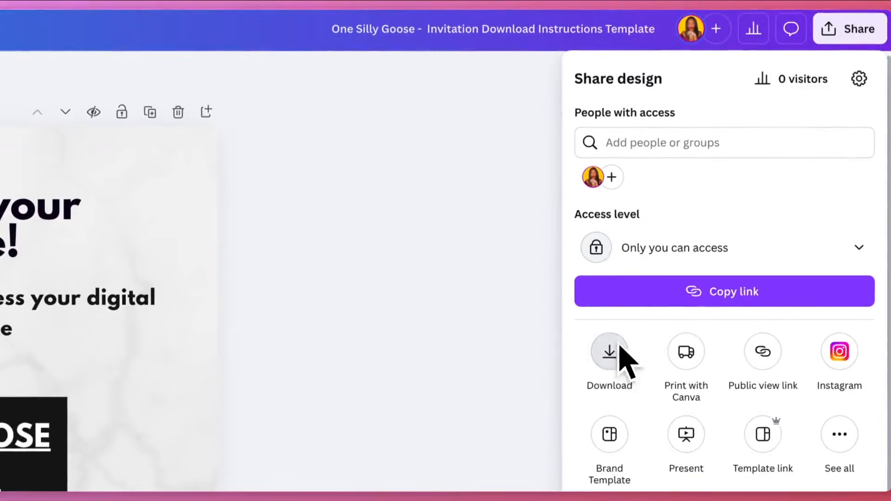
left_click(613, 355)
left_click(651, 140)
left_click(663, 297)
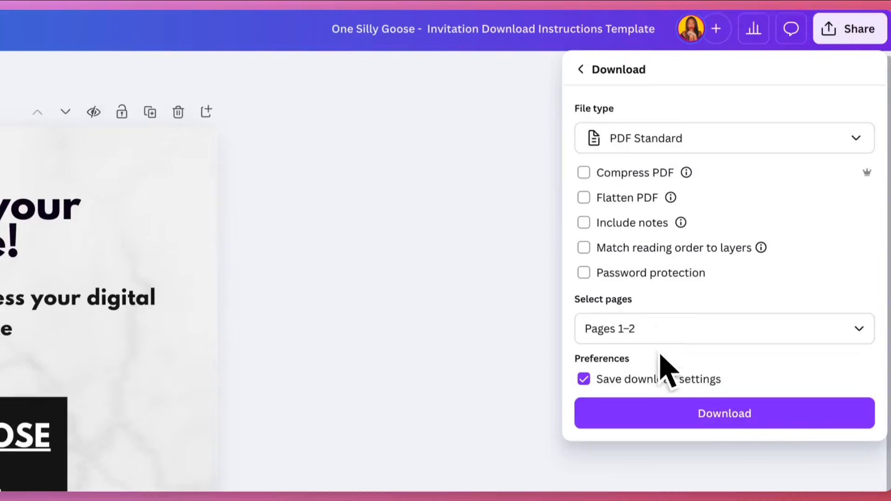
left_click(662, 300)
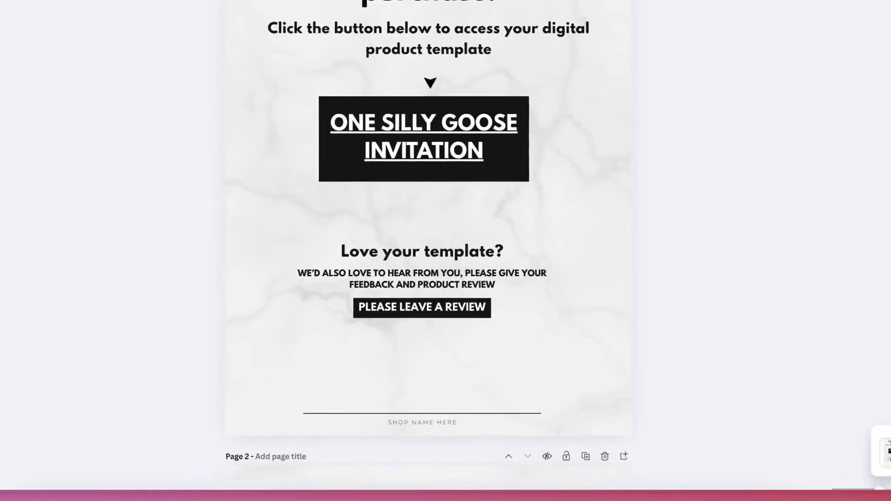
Start a new Etsy listing in a separate browser tab and choose Invitation Templates as its category
key("super+t")
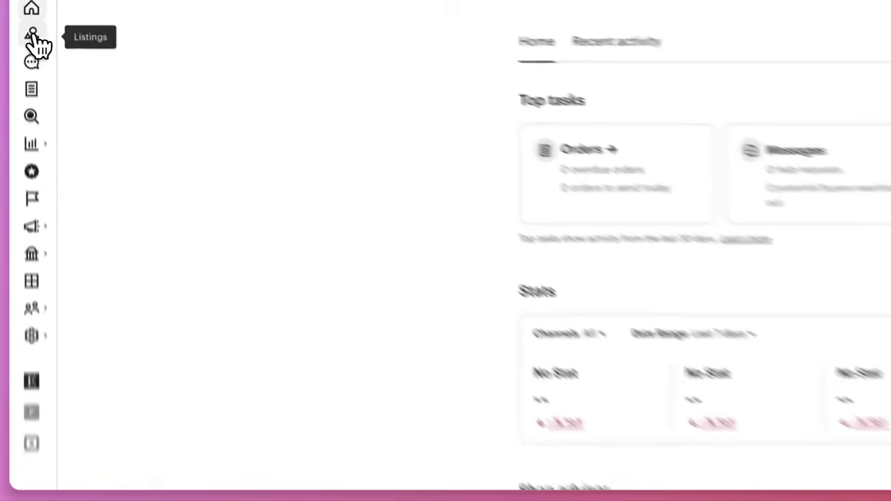
left_click(32, 35)
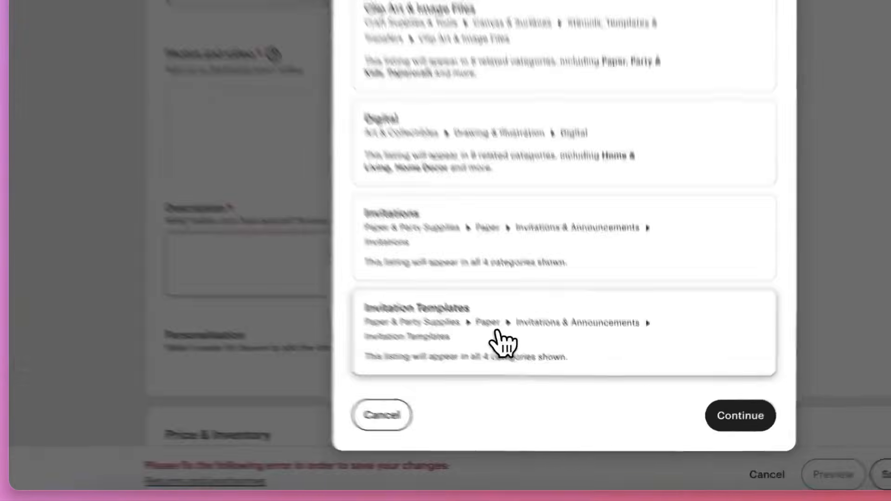
left_click(552, 390)
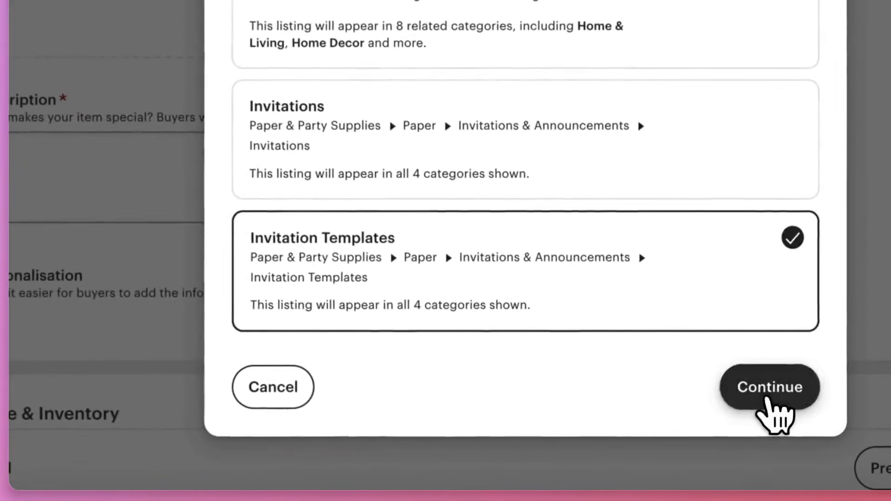
left_click(767, 396)
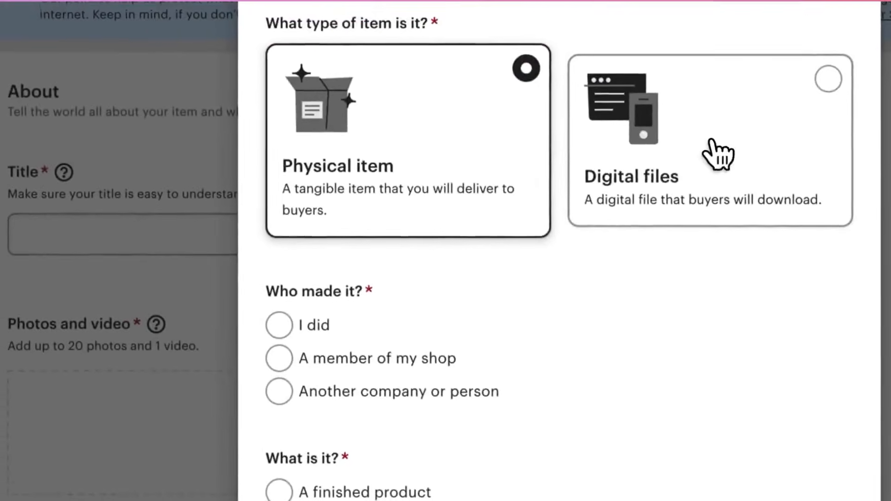
Describe the item as digital files, a finished product made by "I did" in 2020 - 2026, and created with an AI generator
left_click(718, 154)
scroll(719, 160, "down", 1)
left_click(290, 284)
left_click(282, 450)
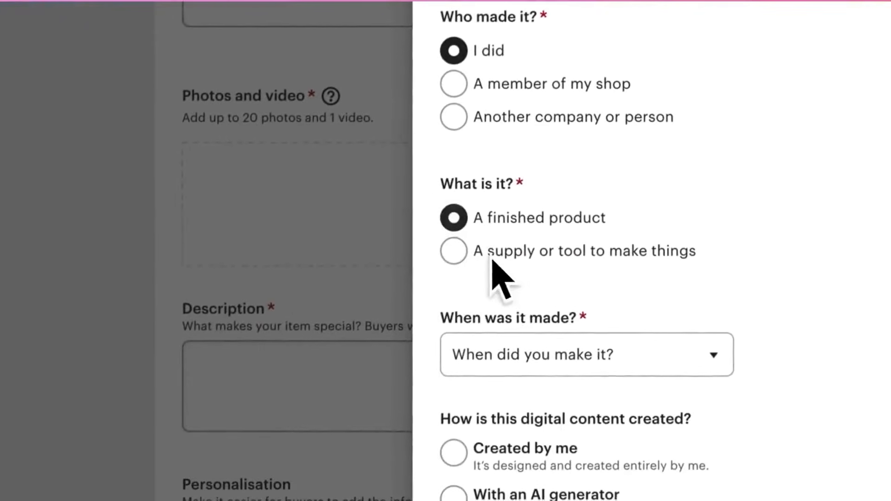
scroll(520, 288, "down", 2)
left_click(534, 279)
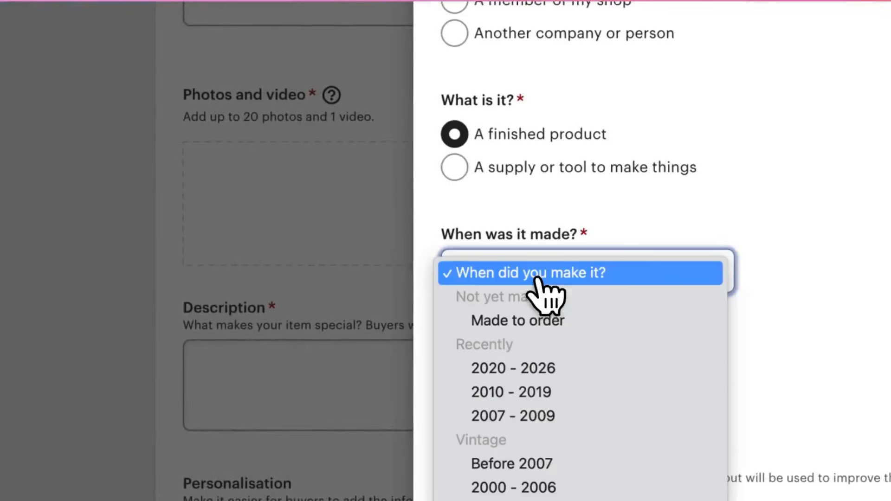
left_click(529, 370)
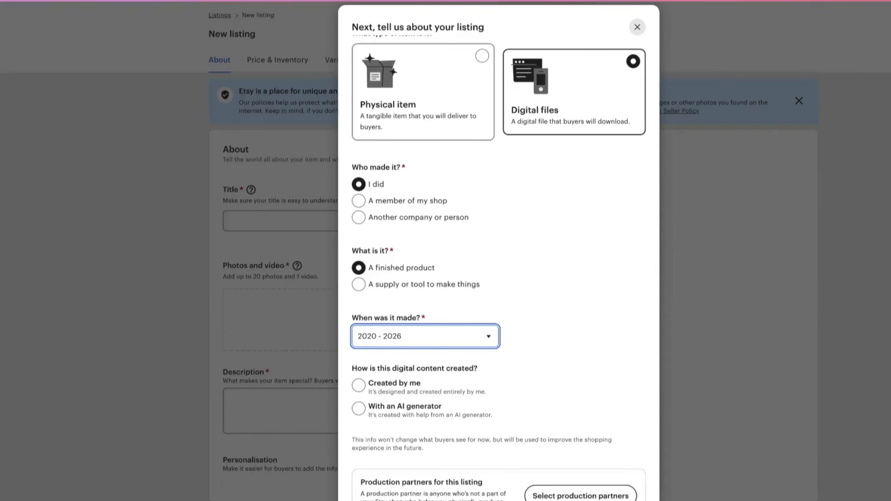
left_click(362, 409)
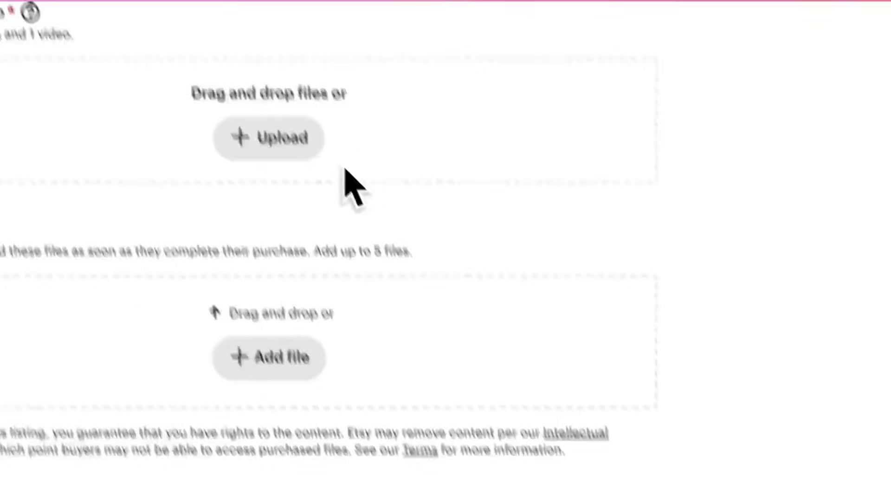
Enter "Silly Goose Invitation Template" as the listing title
left_click(390, 163)
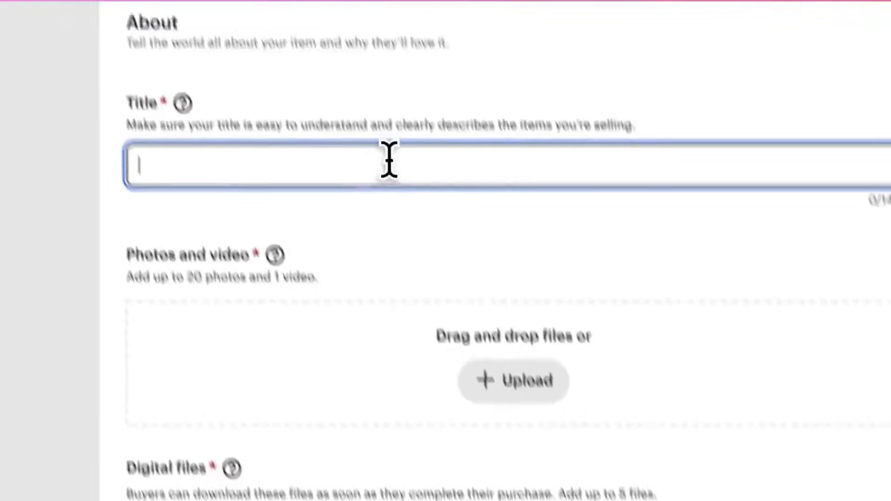
type("S")
type("illy Goo")
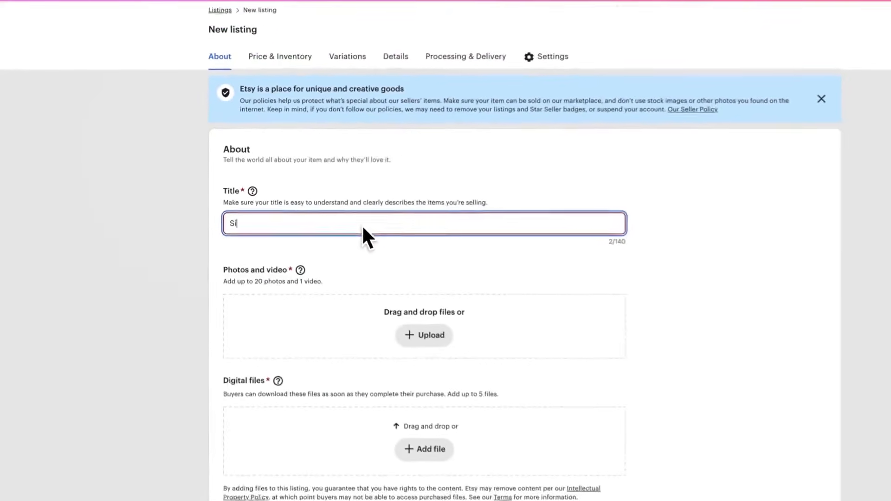
type("se ")
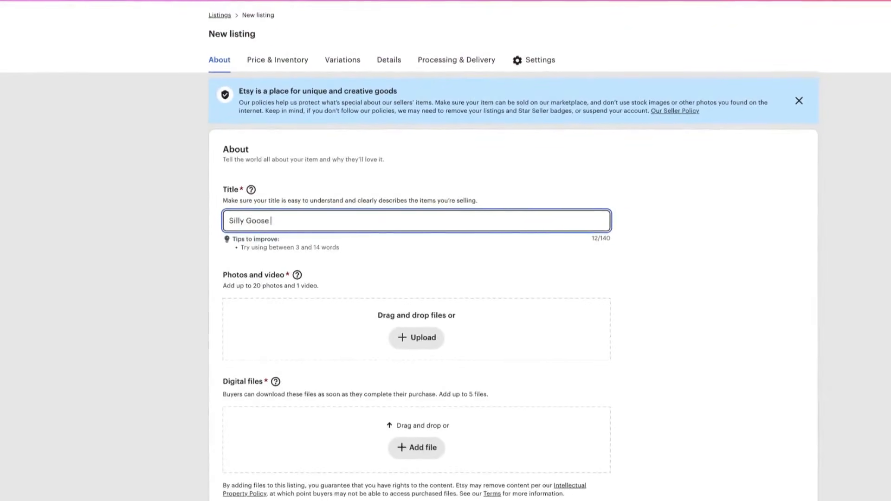
type("Invitation Template")
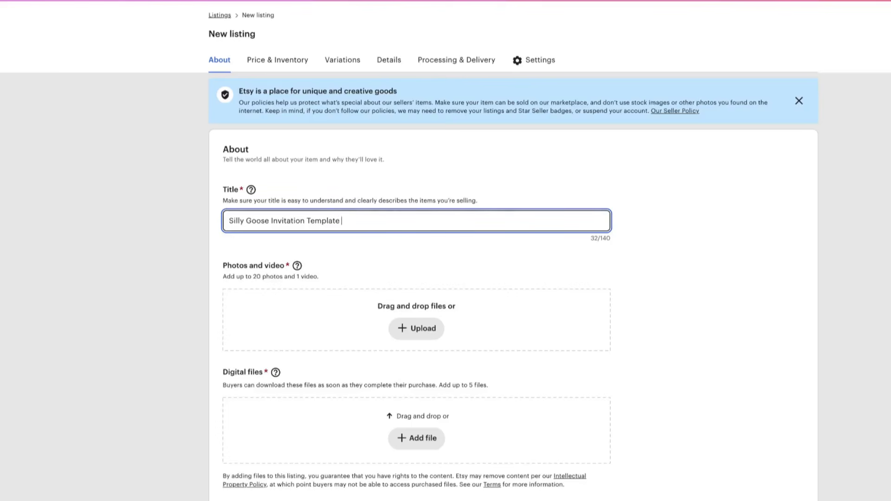
Extend the listing title with "| Canva Editable | First Birthday | Party Printables"
type("| Canva Editable \\")
key("BackSpace")
type("| First Birthday ")
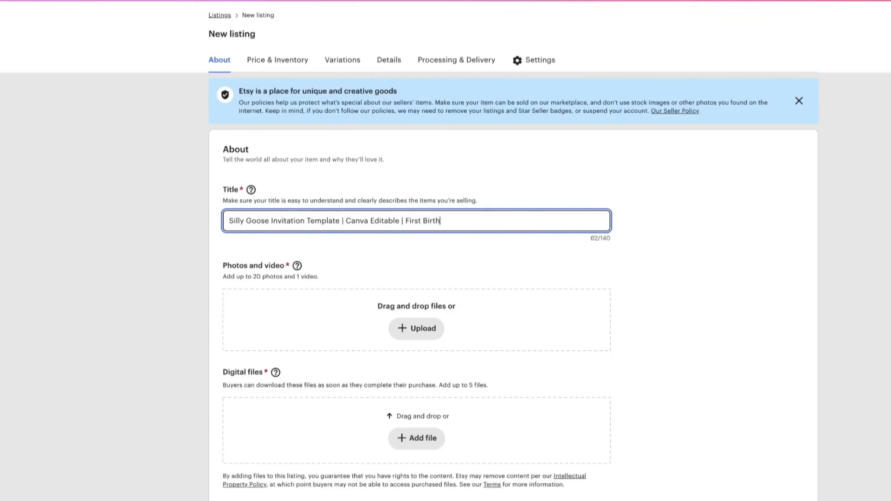
type("|")
type("Party Print")
type("able")
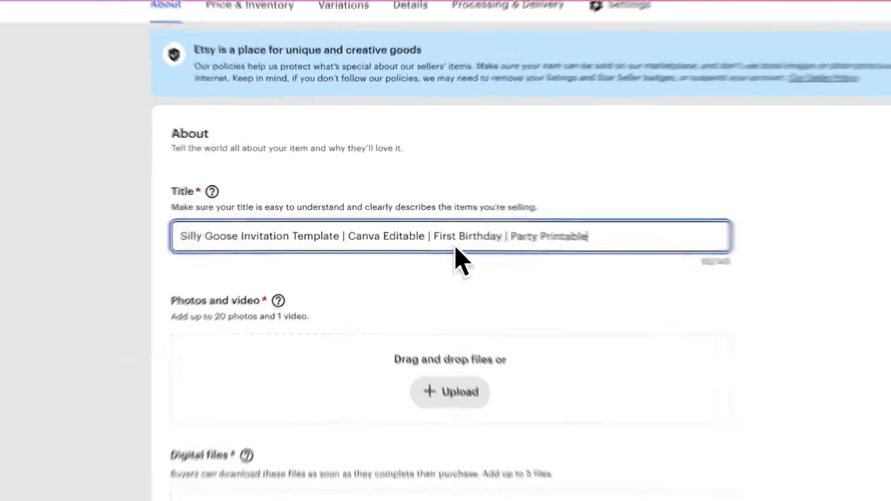
type("s")
left_click(710, 266)
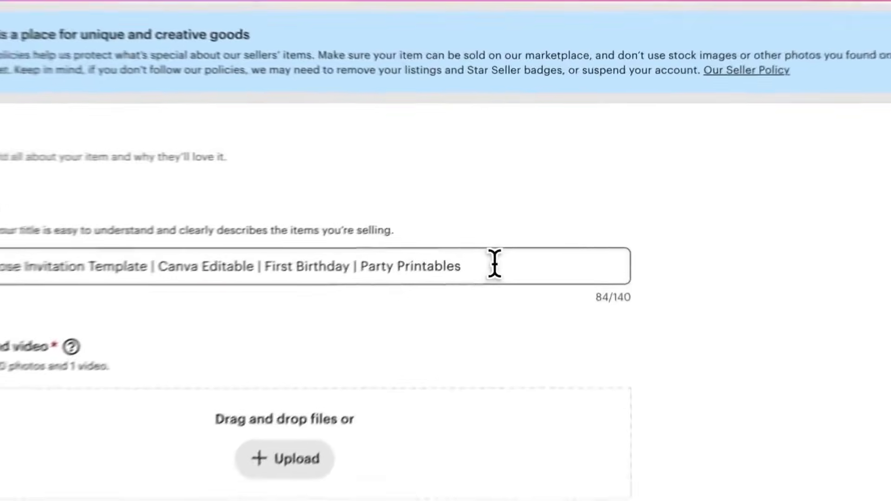
left_click(495, 264)
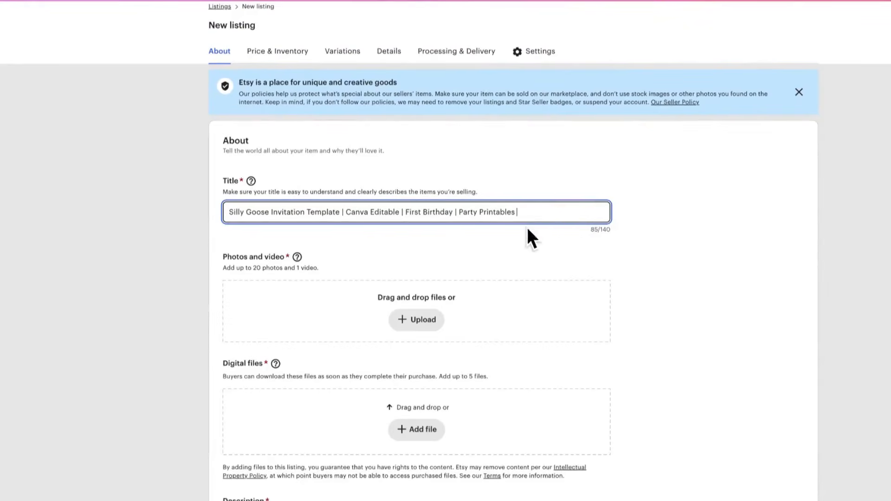
Add OneSillyGoose-InvitationDownloadInstructionsTemplate.pdf to the listing's digital files
scroll(390, 320, "down", 1)
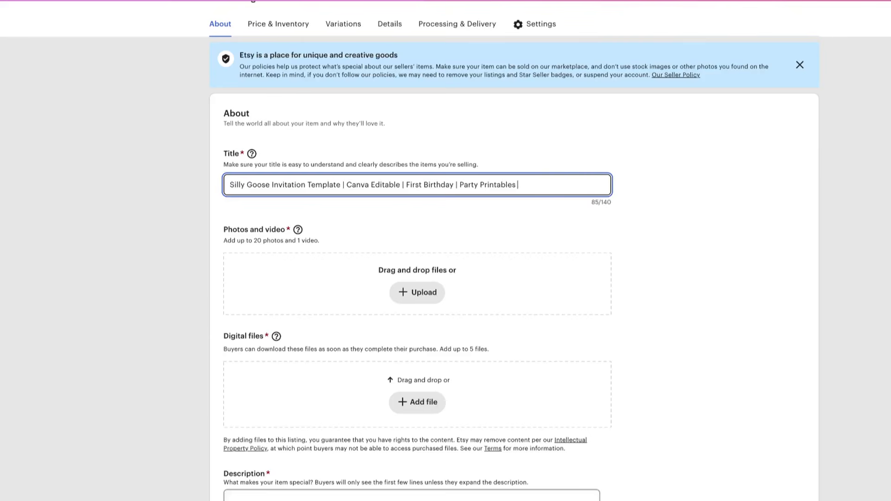
scroll(351, 288, "down", 1)
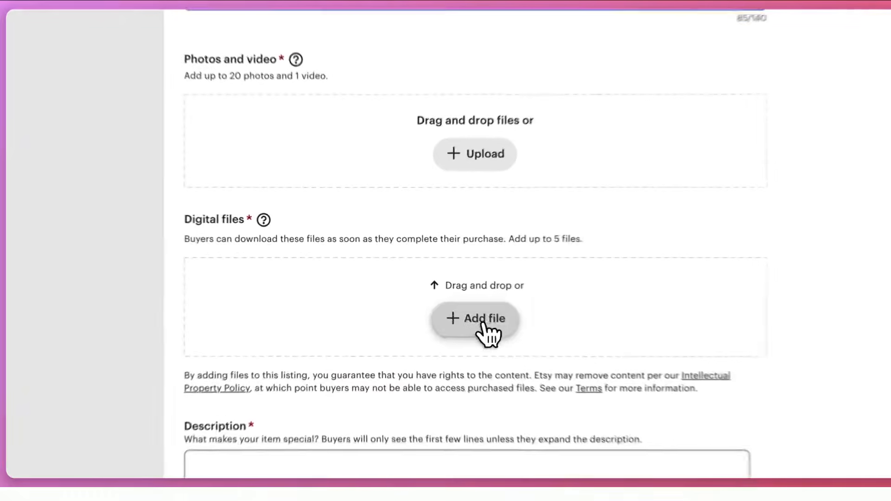
left_click(425, 291)
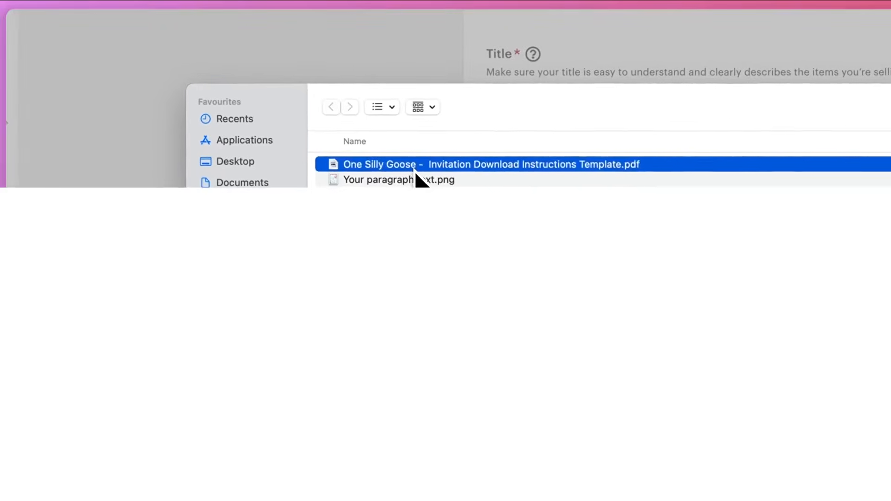
double_click(415, 169)
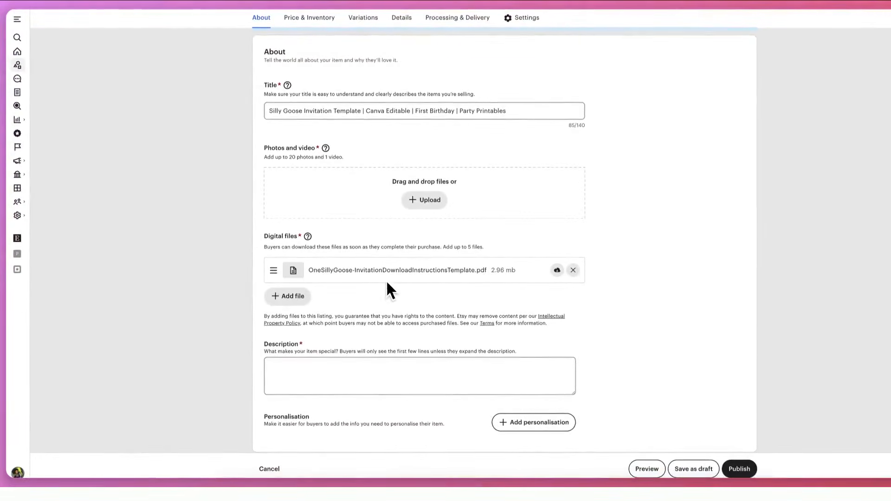
Set the listing price to US$ 2 and the quantity to 999, leaving the description empty
scroll(320, 285, "down", 2)
left_click(327, 283)
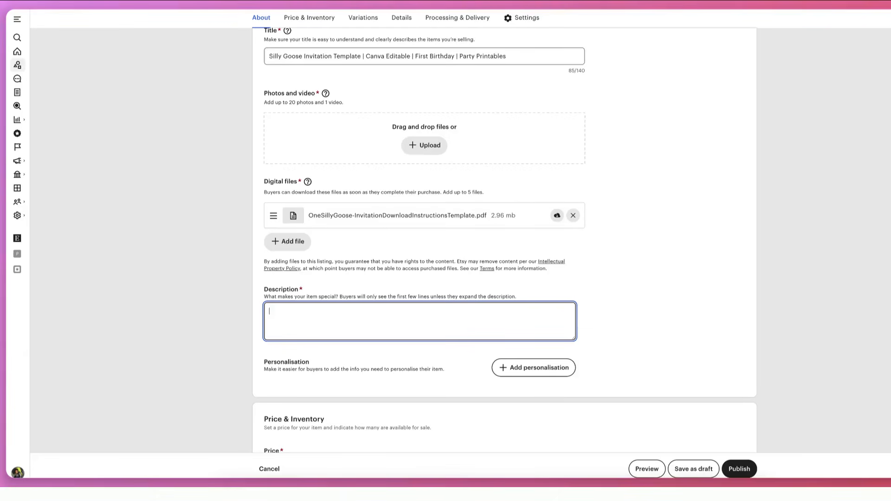
scroll(505, 241, "down", 1)
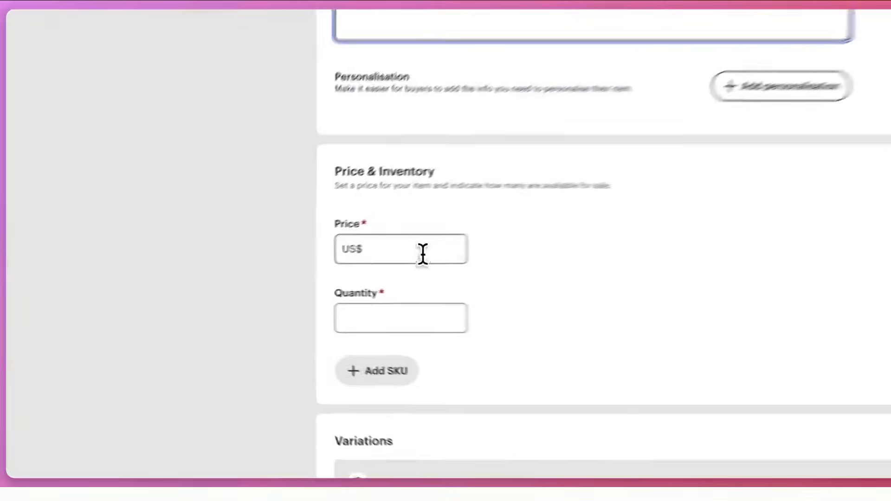
left_click(313, 417)
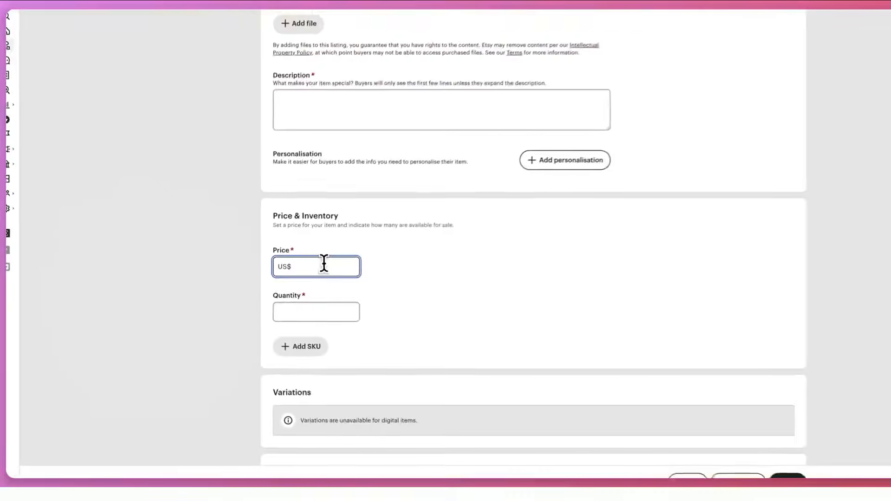
type("2")
key("BackSpace")
type("2")
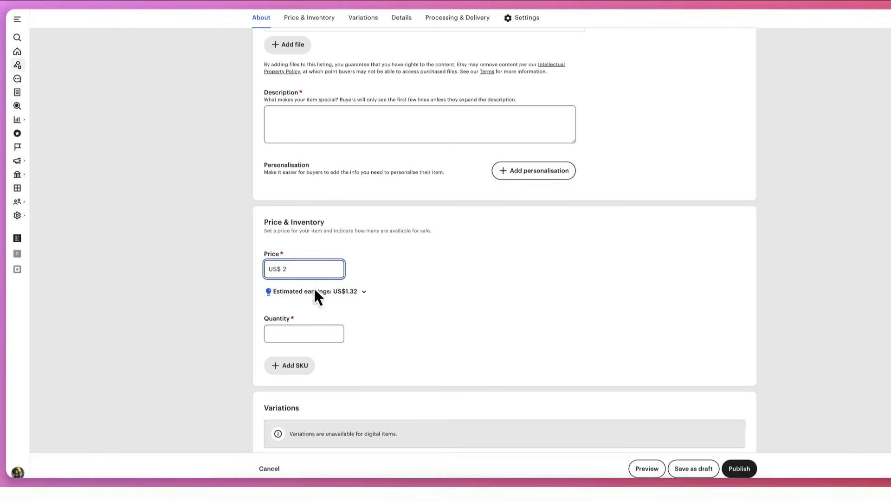
left_click(303, 334)
type("999")
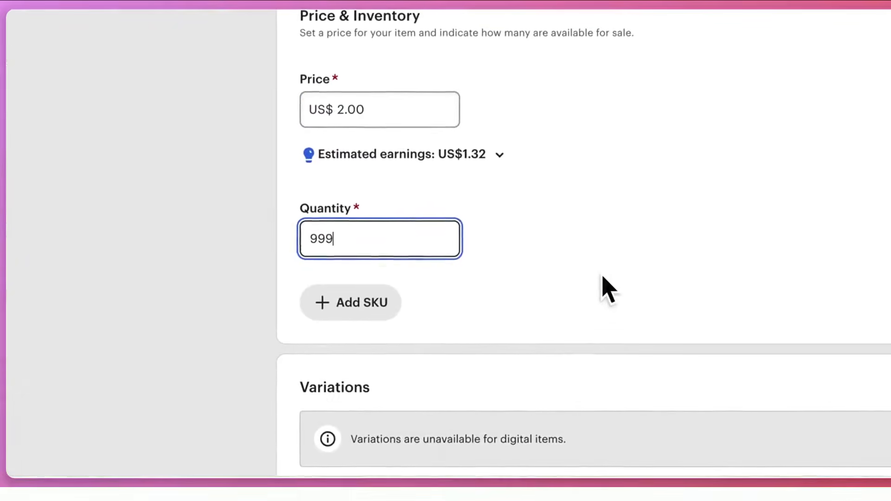
left_click(603, 278)
Set the orientation to Vertical and the occasion to 1st birthday, and look through the celebration options
scroll(602, 277, "down", 6)
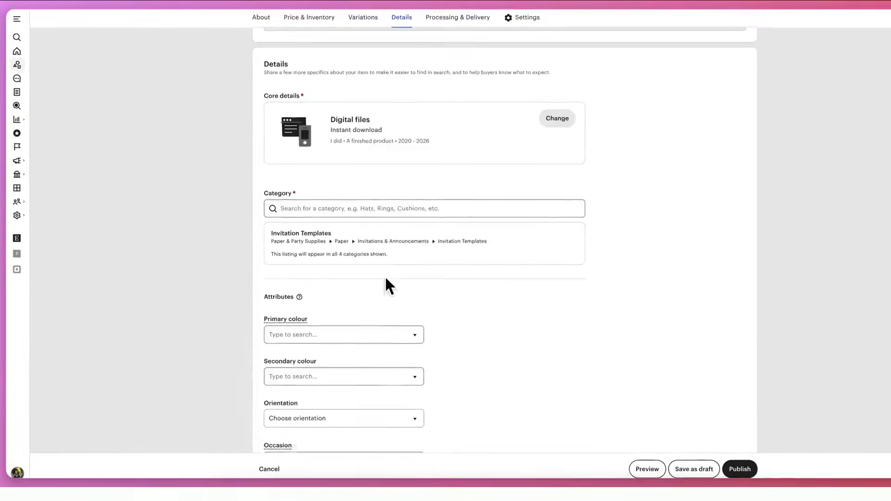
scroll(383, 273, "down", 5)
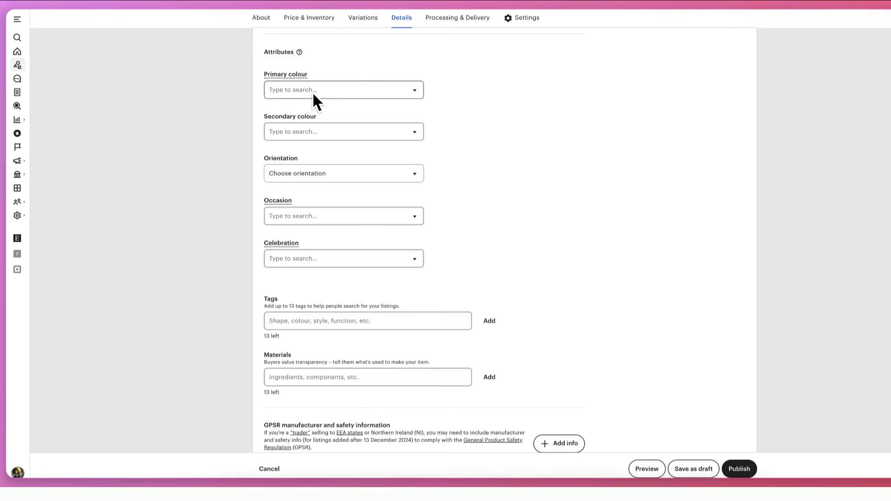
left_click(291, 177)
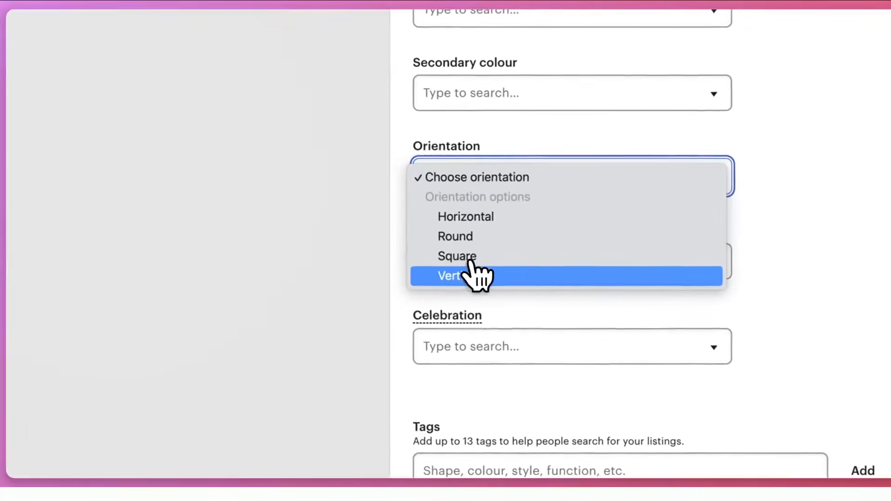
key("Escape")
left_click(515, 267)
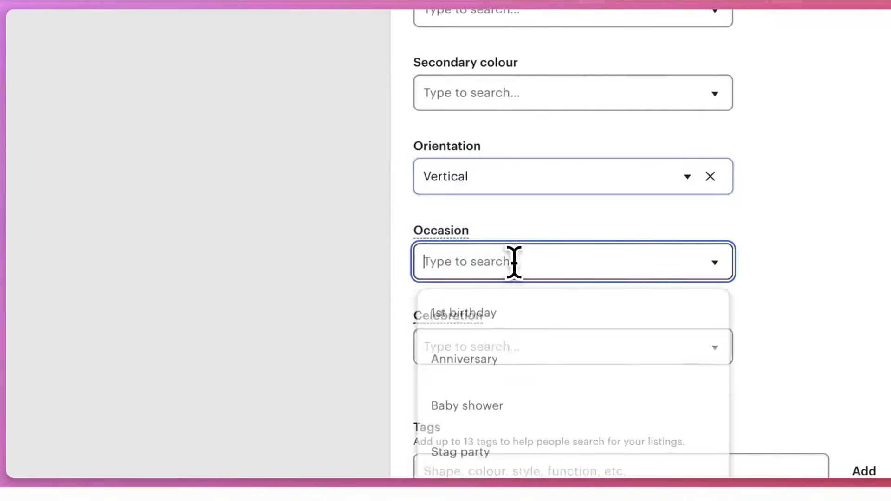
left_click(499, 312)
left_click(507, 336)
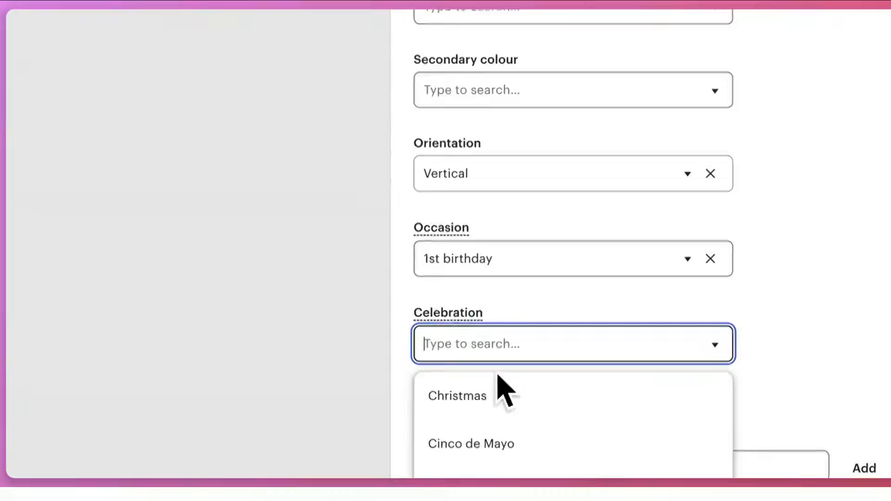
scroll(483, 445, "down", 5)
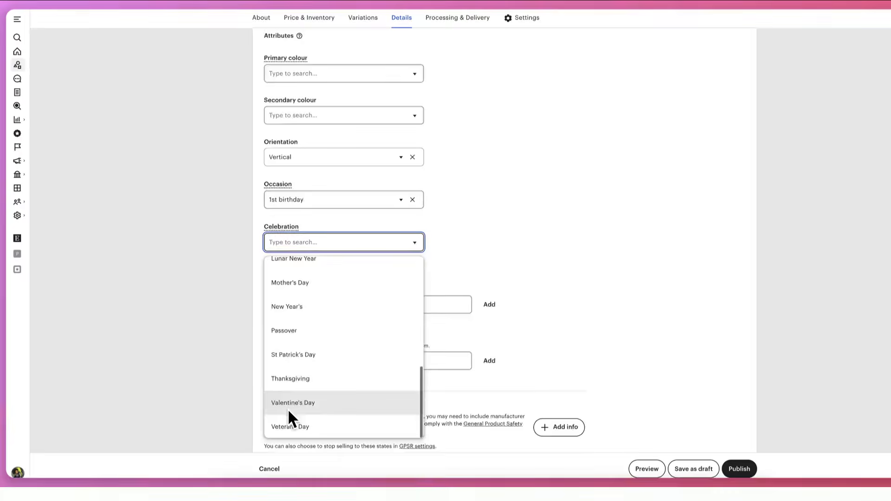
scroll(316, 399, "down", 2)
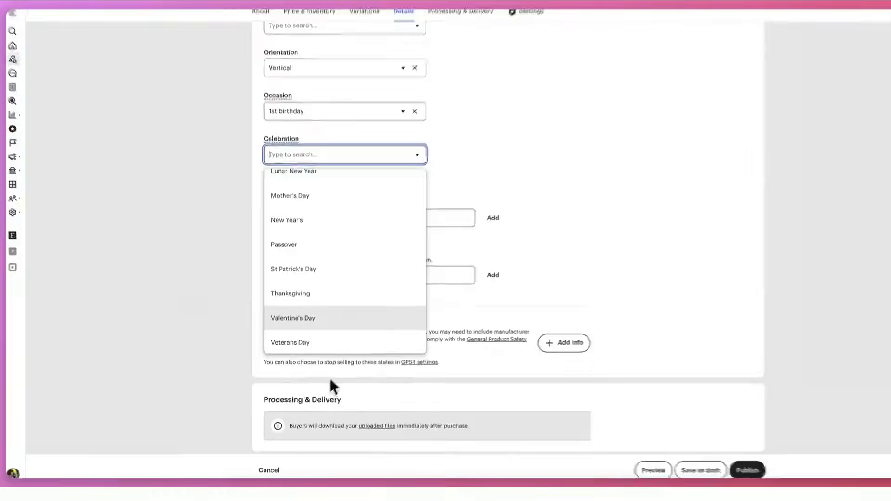
Add the tags "one silly goose", "first birthday" and "1st birthday invite" to the listing
left_click(358, 217)
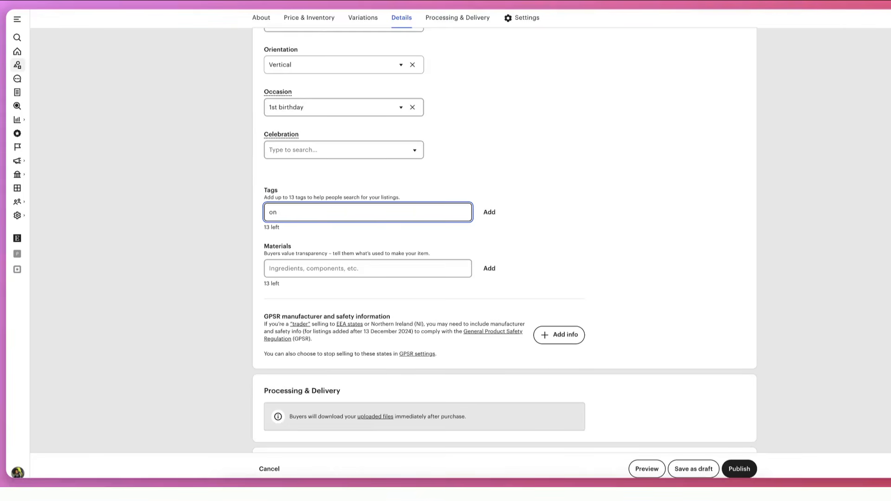
type("y goose")
key("Return")
type("first birthday")
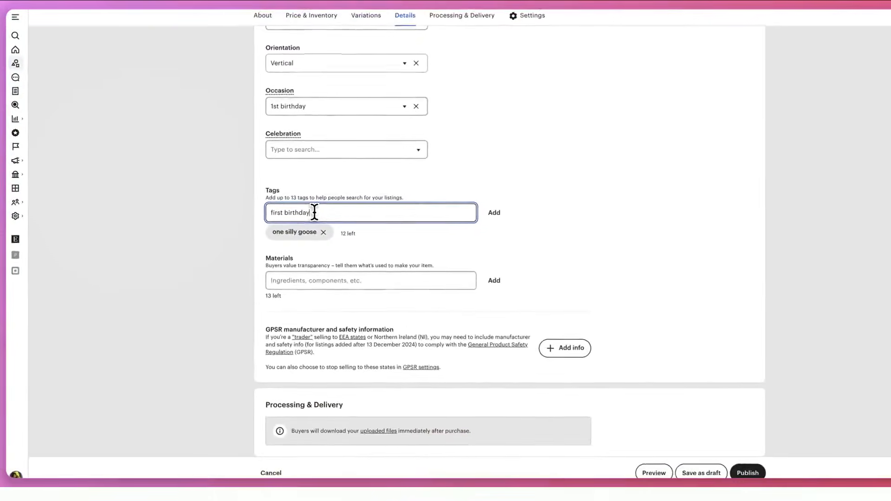
key("Return")
type("1st birthday invite")
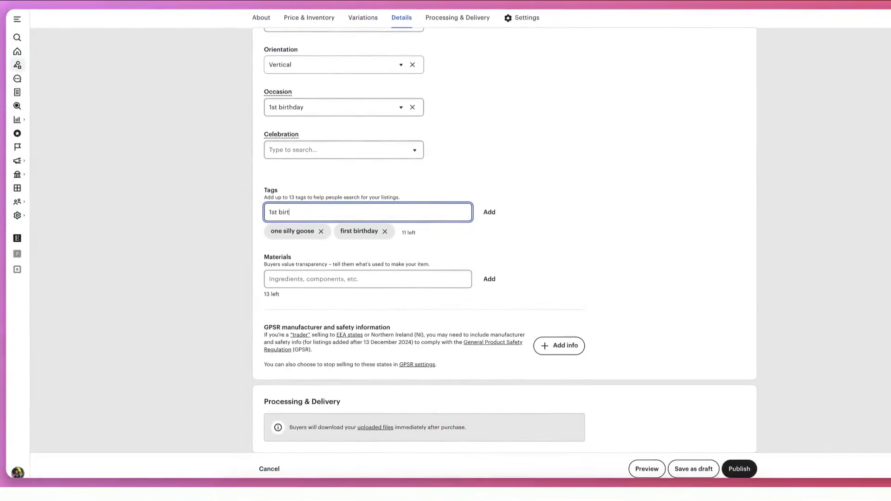
key("Return")
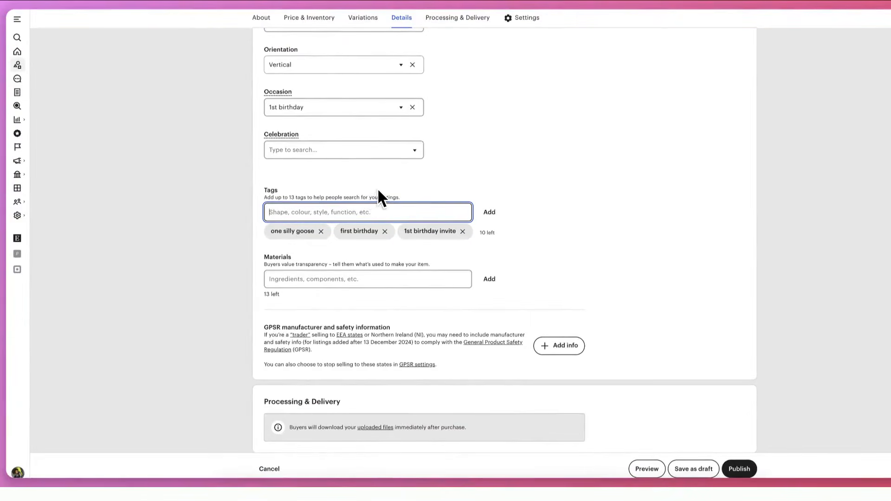
Toggle Etsy Ads promotion for the listing and look back over its About section
scroll(378, 188, "down", 8)
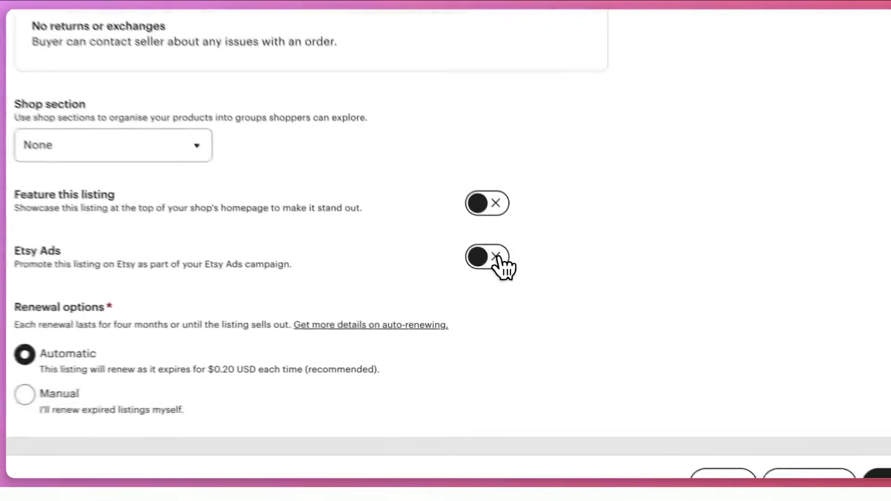
left_click(526, 316)
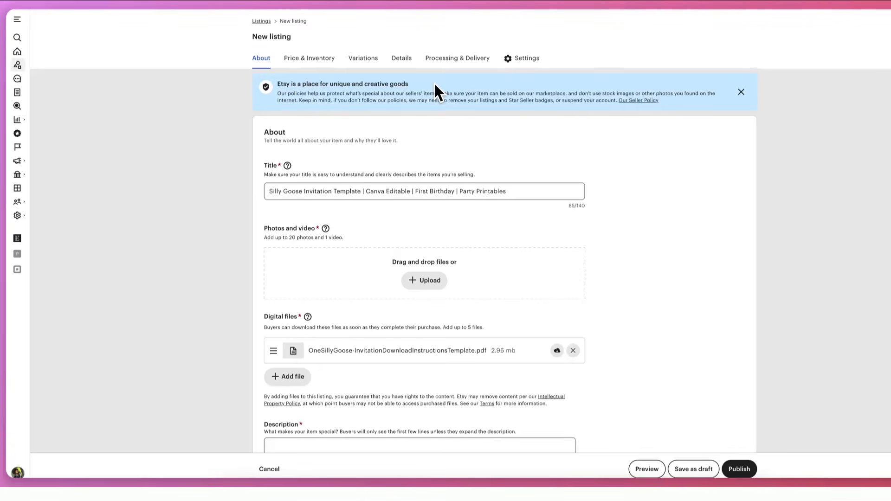
scroll(470, 330, "down", 2)
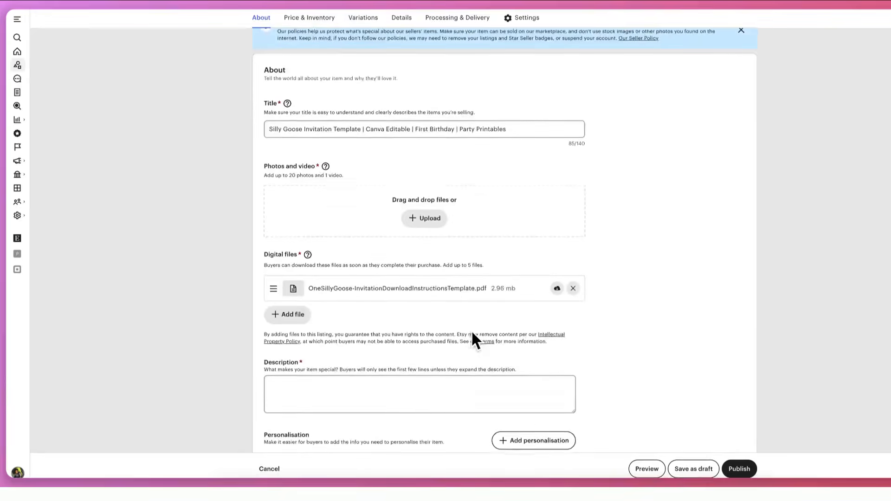